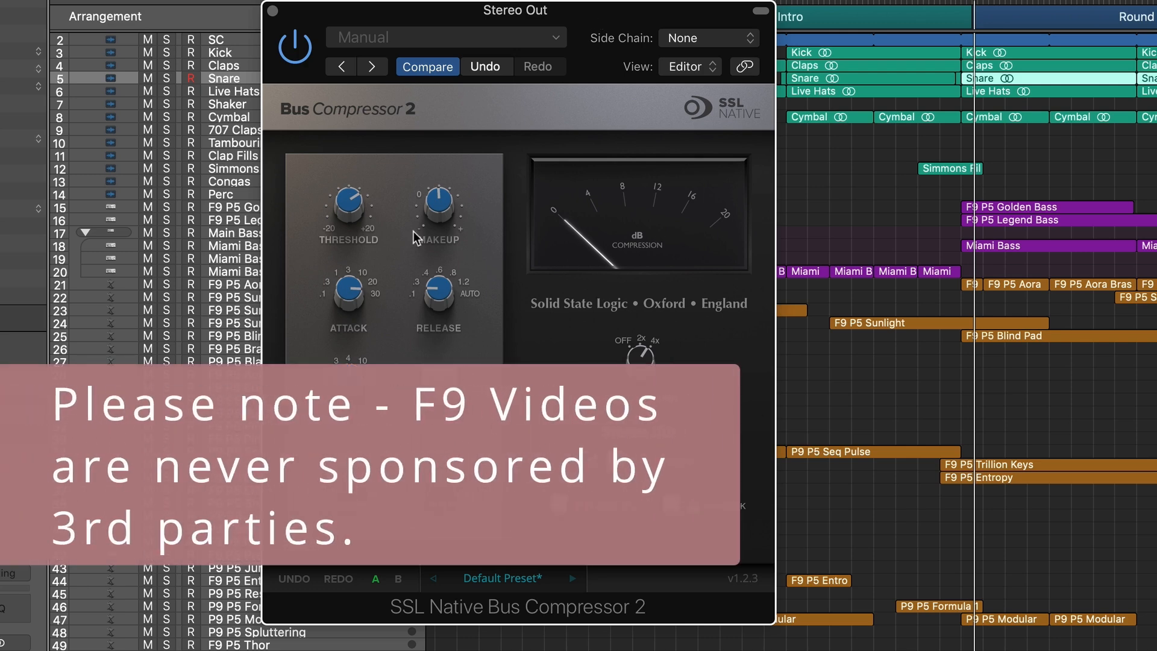
# Step: Set the bus compressor's sidechain high-pass filter to about 51.4 Hz
pyautogui.moveTo(362, 239)
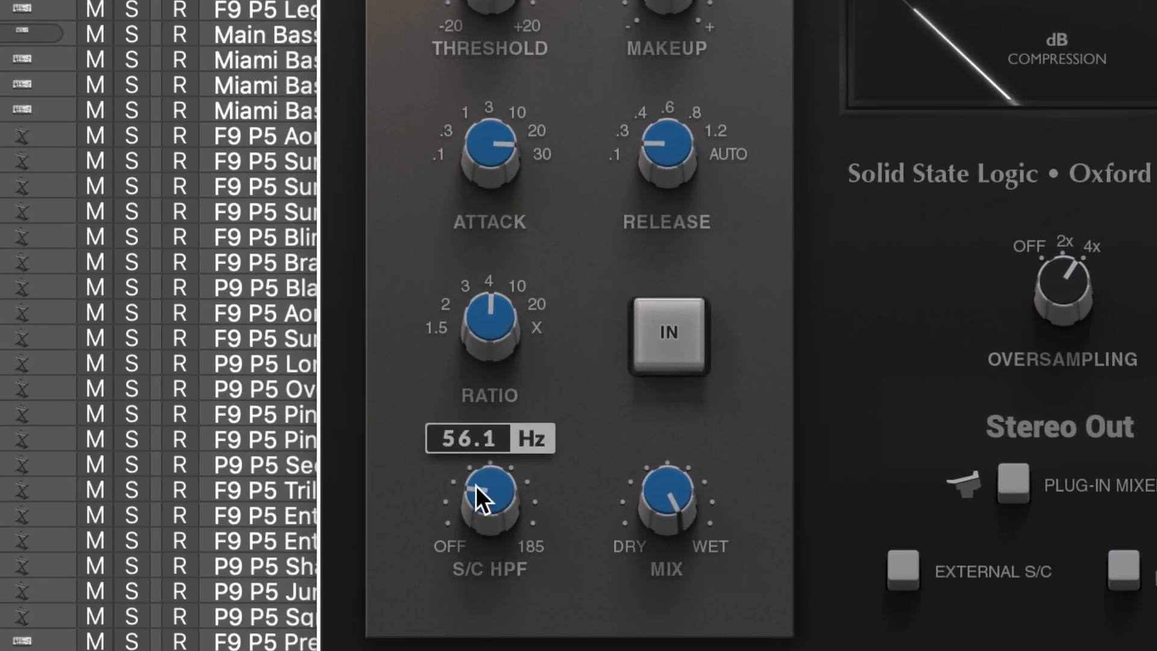
pyautogui.moveTo(490, 487); pyautogui.dragTo(484, 490)
pyautogui.moveTo(499, 488); pyautogui.dragTo(483, 420)
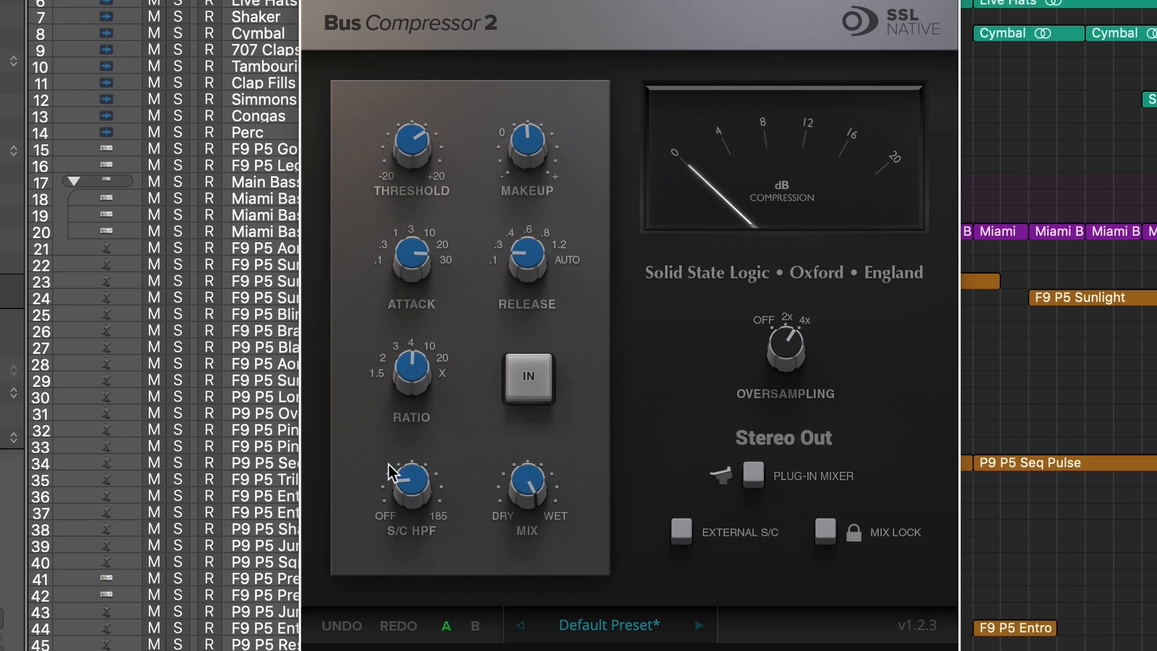
pyautogui.moveTo(406, 478); pyautogui.dragTo(413, 476)
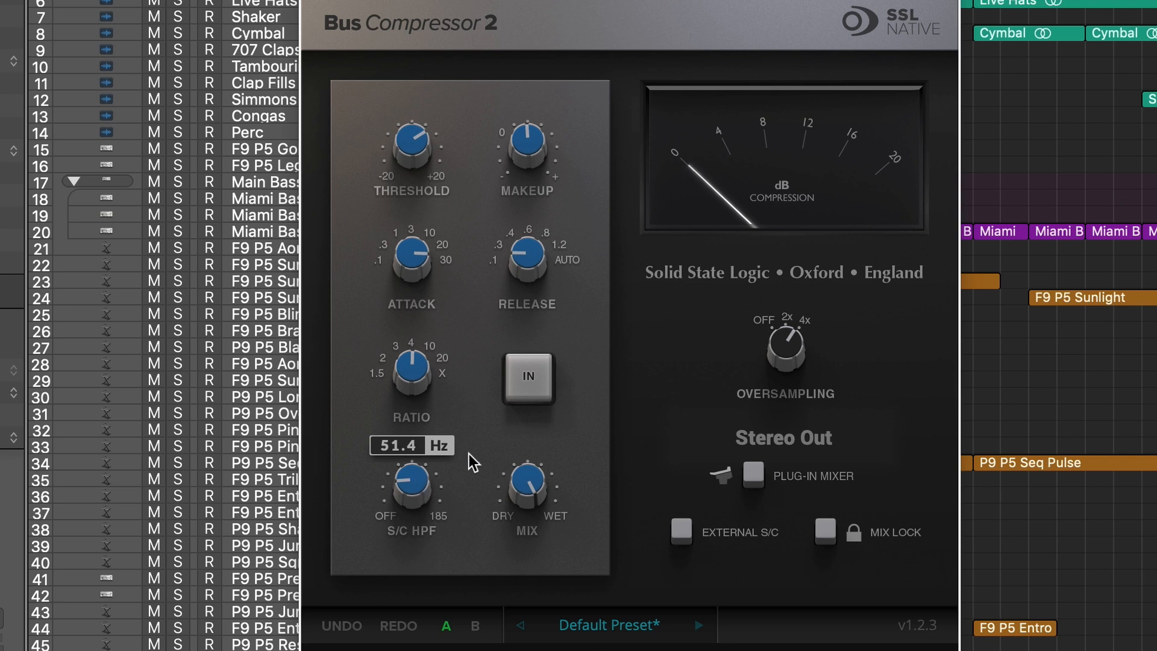
# Step: Engage the bus compressor on the Stereo Out and set its oversampling to 4x
pyautogui.click(529, 380)
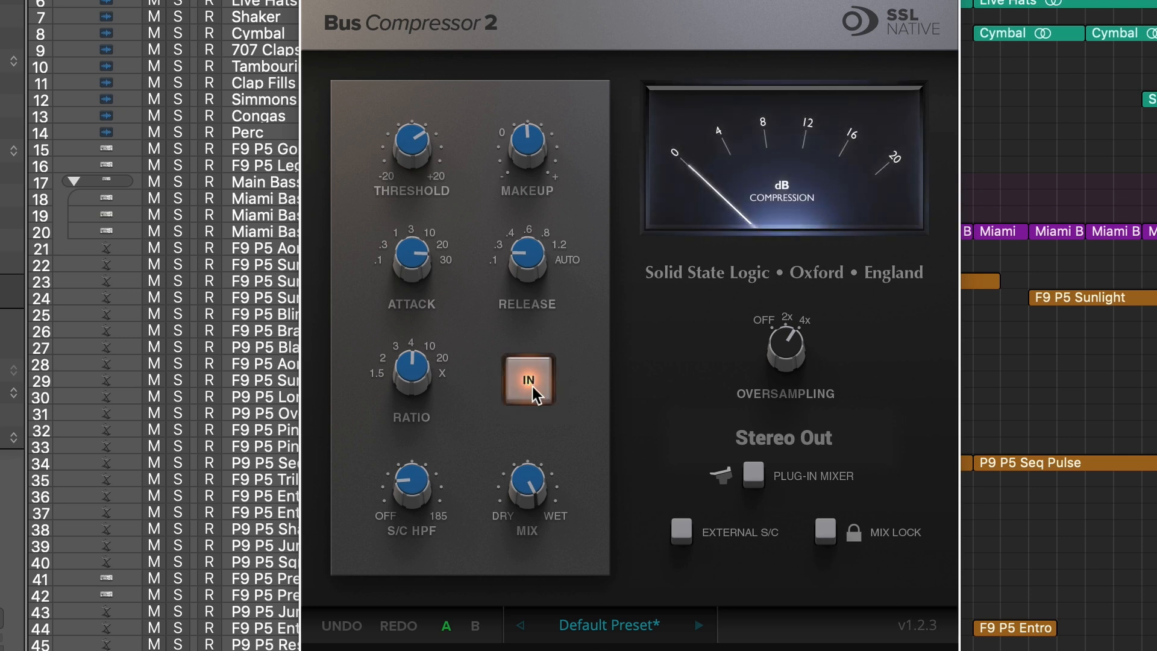
pyautogui.click(535, 387)
pyautogui.click(534, 386)
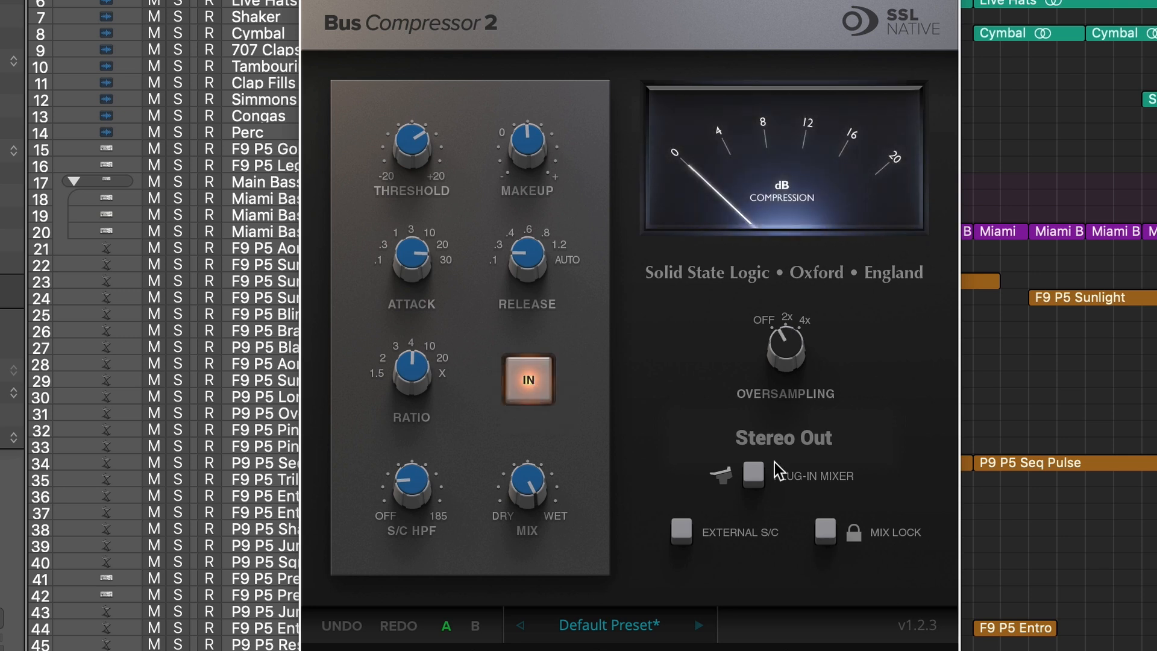
pyautogui.moveTo(776, 462); pyautogui.dragTo(769, 220)
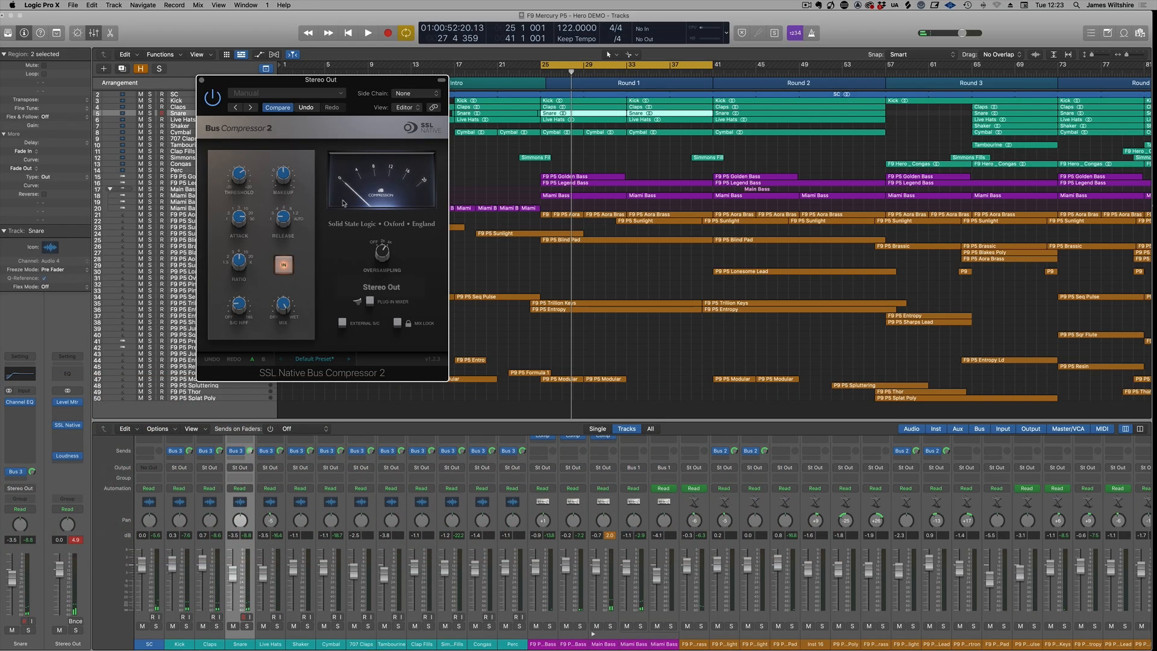
# Step: Play the arrangement and compare the mix with the compressor bypassed and engaged, leaving it engaged
pyautogui.press('space')
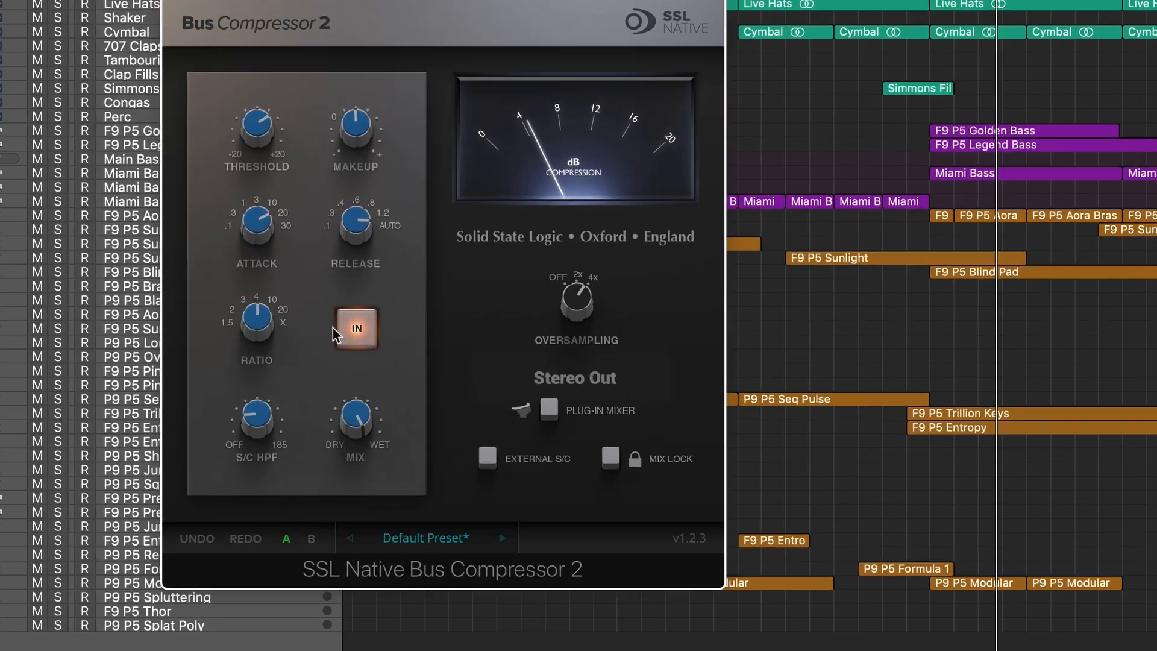
pyautogui.click(354, 330)
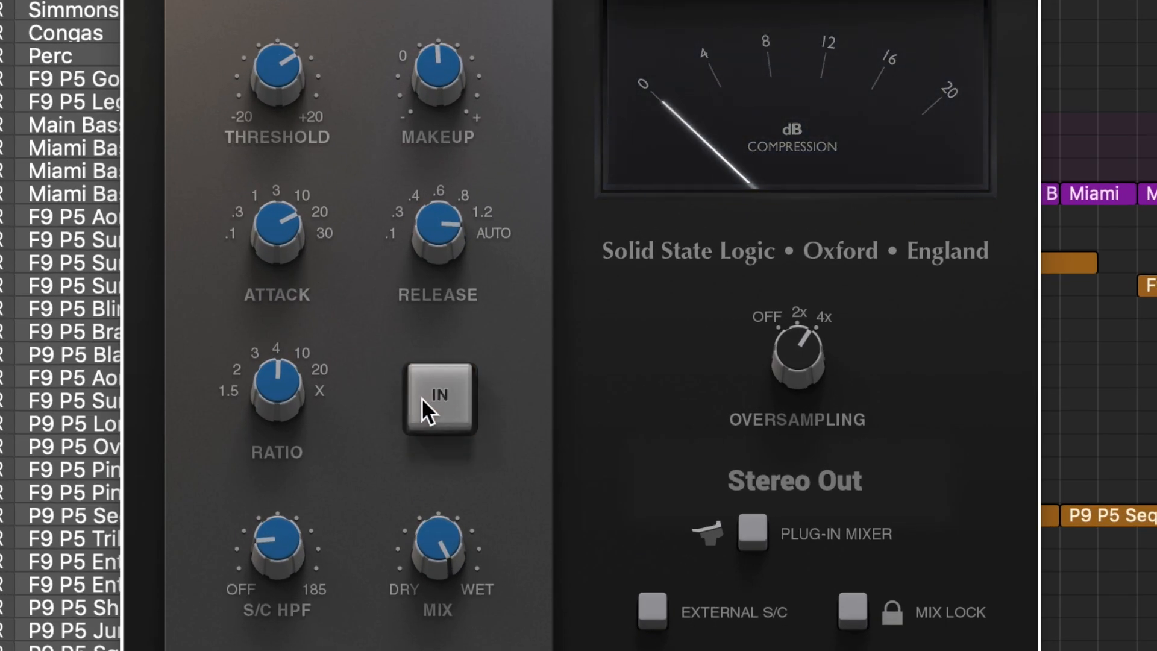
pyautogui.click(427, 397)
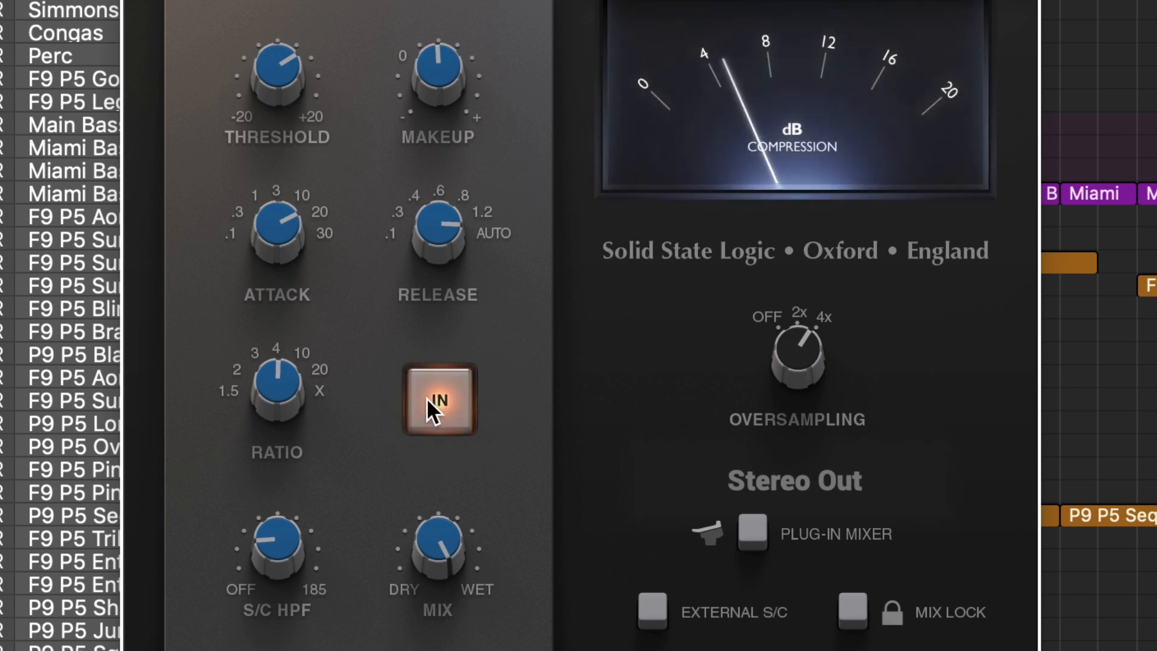
pyautogui.moveTo(435, 70)
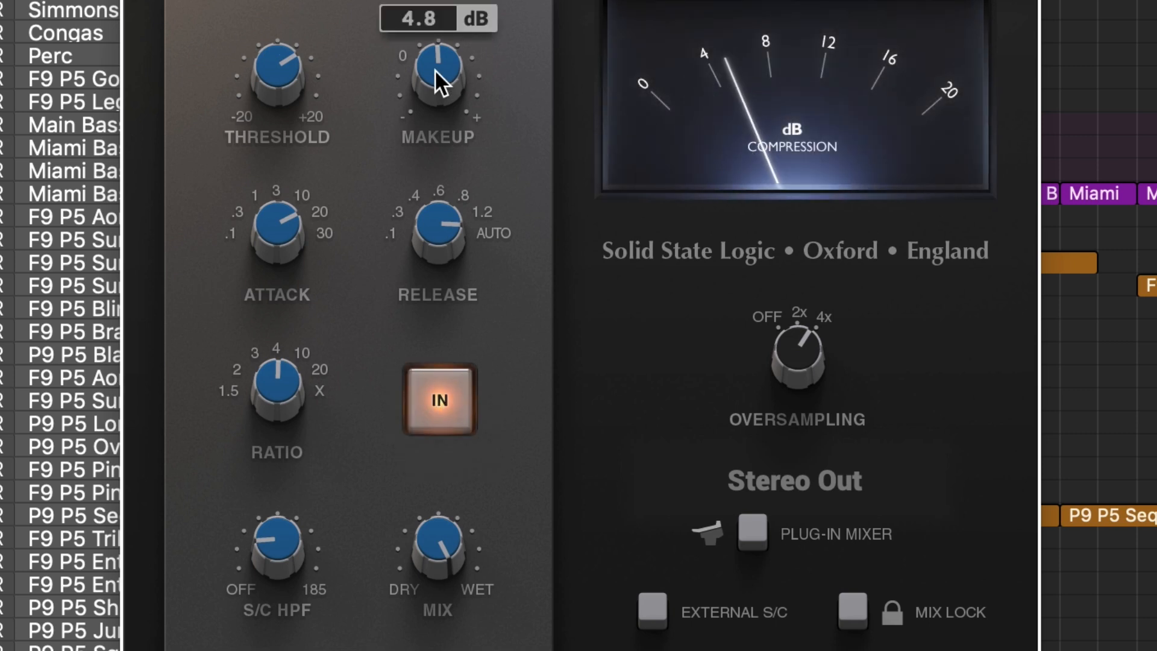
pyautogui.click(443, 394)
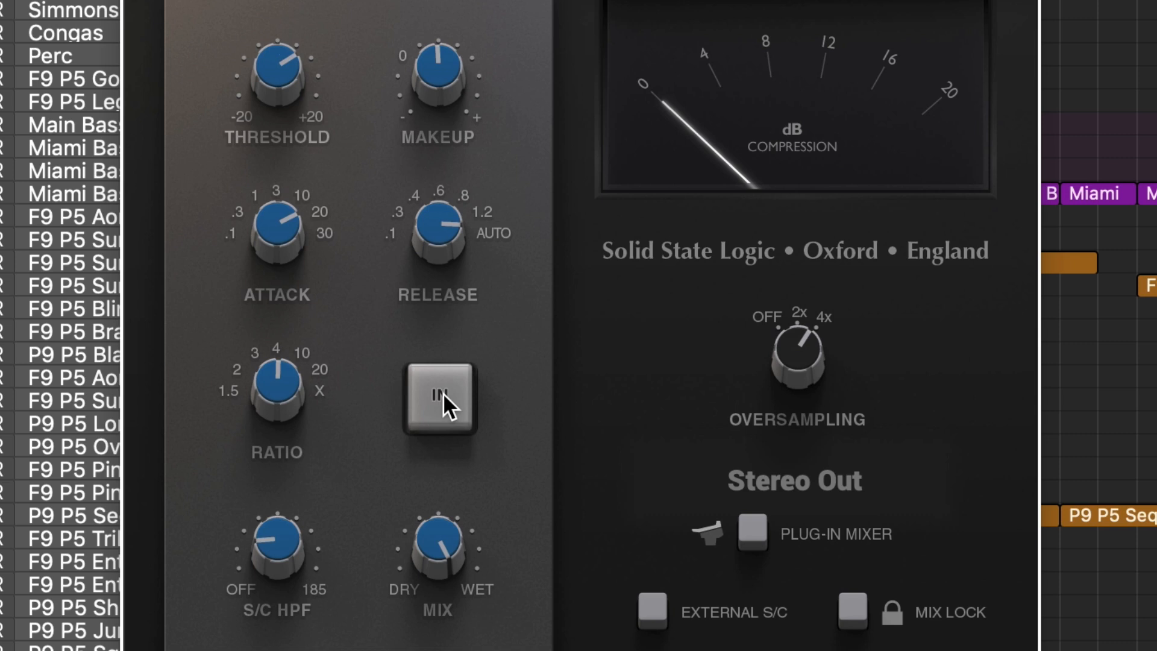
pyautogui.click(447, 394)
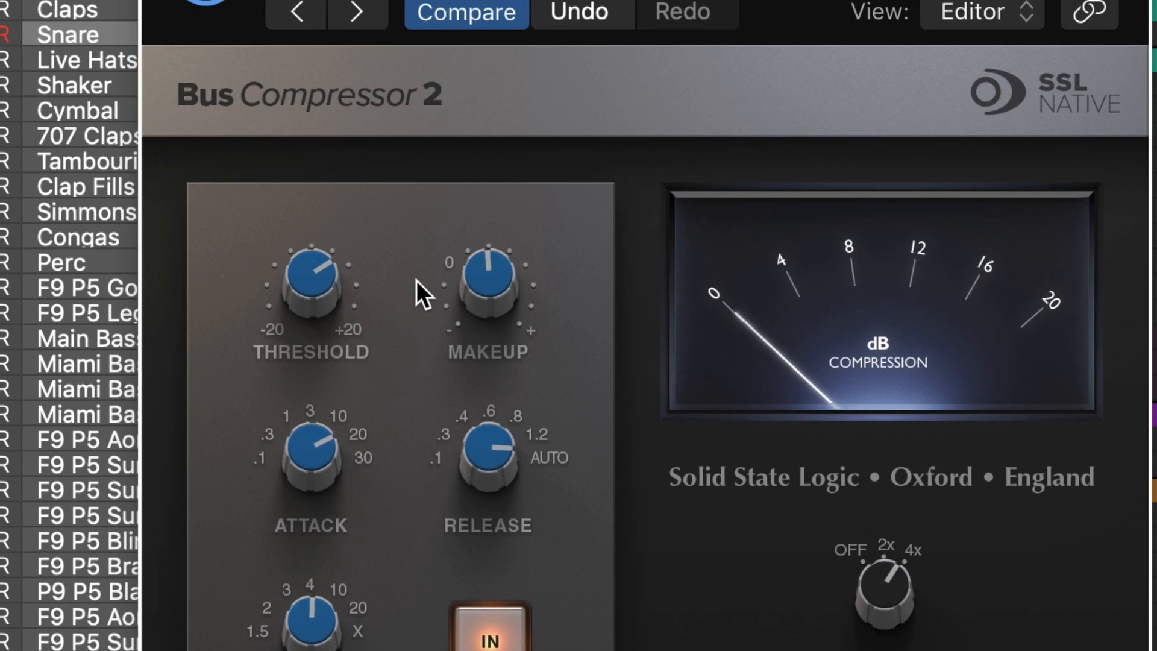
# Step: Step the compressor's release down from AUTO through 1.2, .6 and .3 to .1 during playback
pyautogui.moveTo(474, 279)
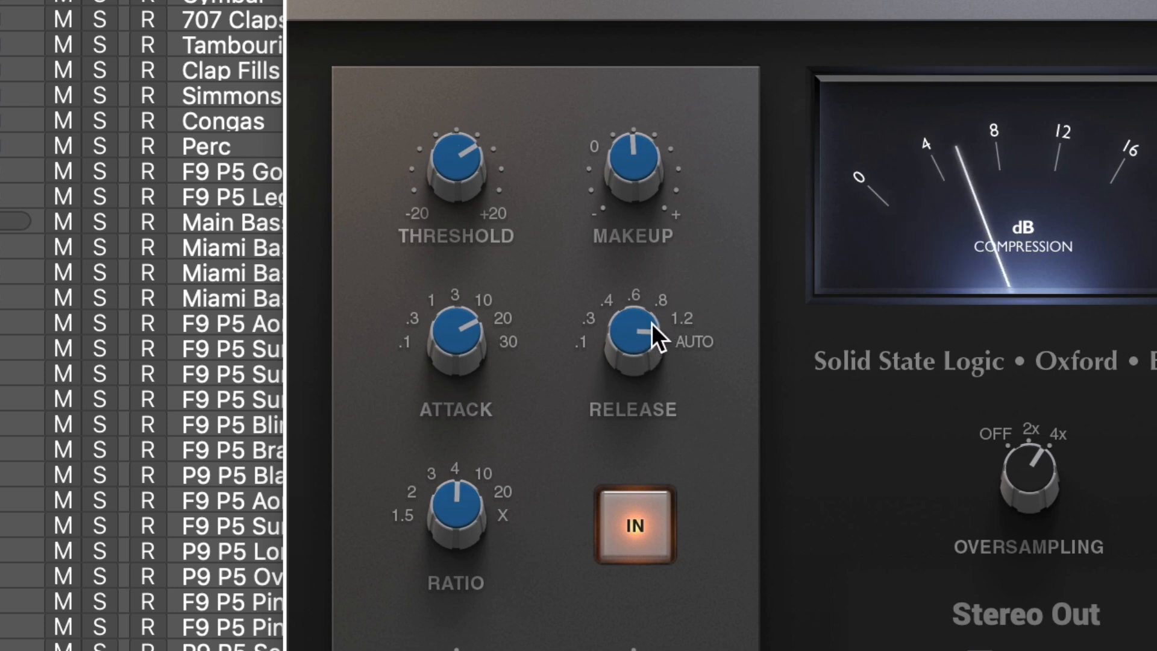
pyautogui.moveTo(627, 327); pyautogui.dragTo(618, 352)
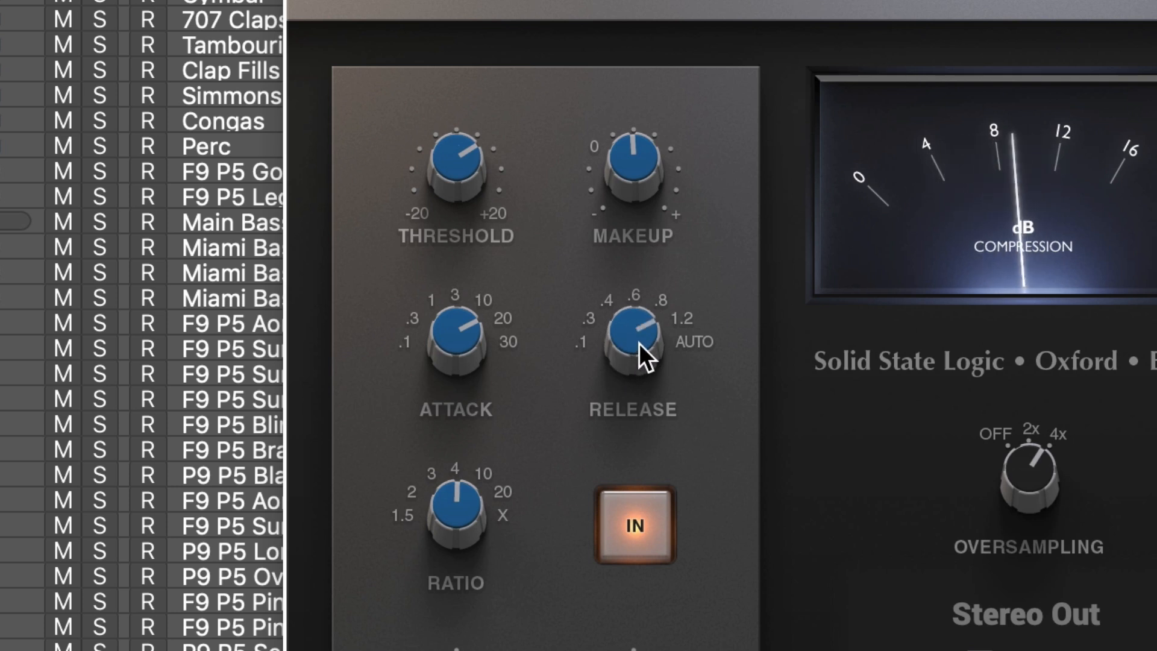
pyautogui.moveTo(654, 332); pyautogui.dragTo(636, 355)
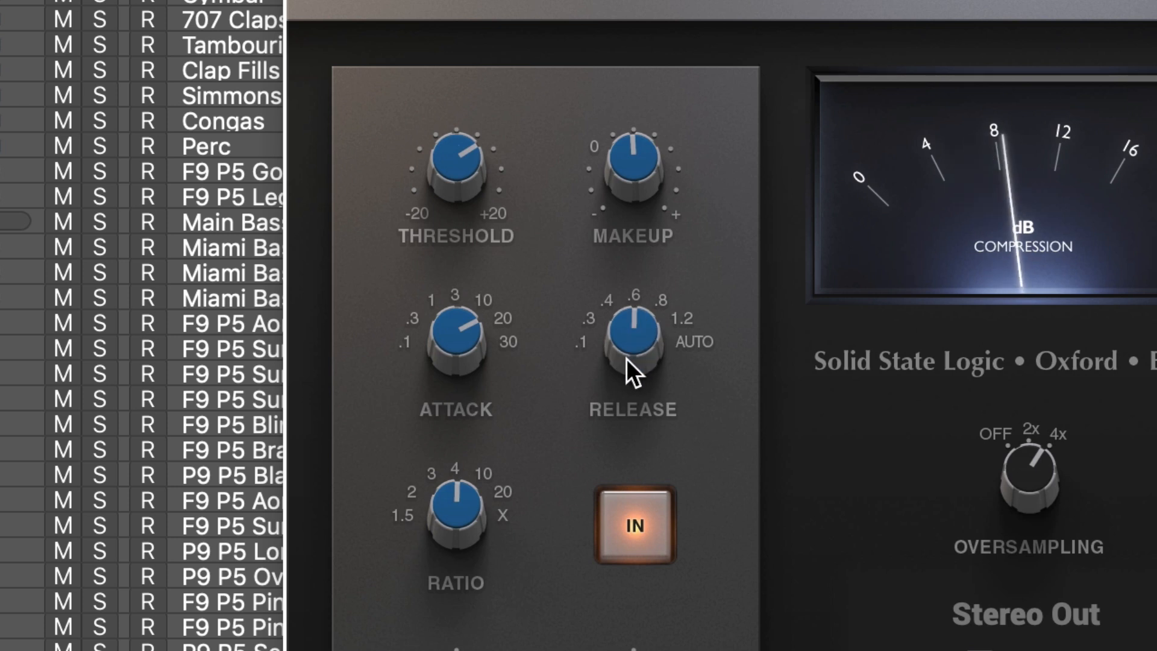
pyautogui.moveTo(629, 322); pyautogui.dragTo(618, 354)
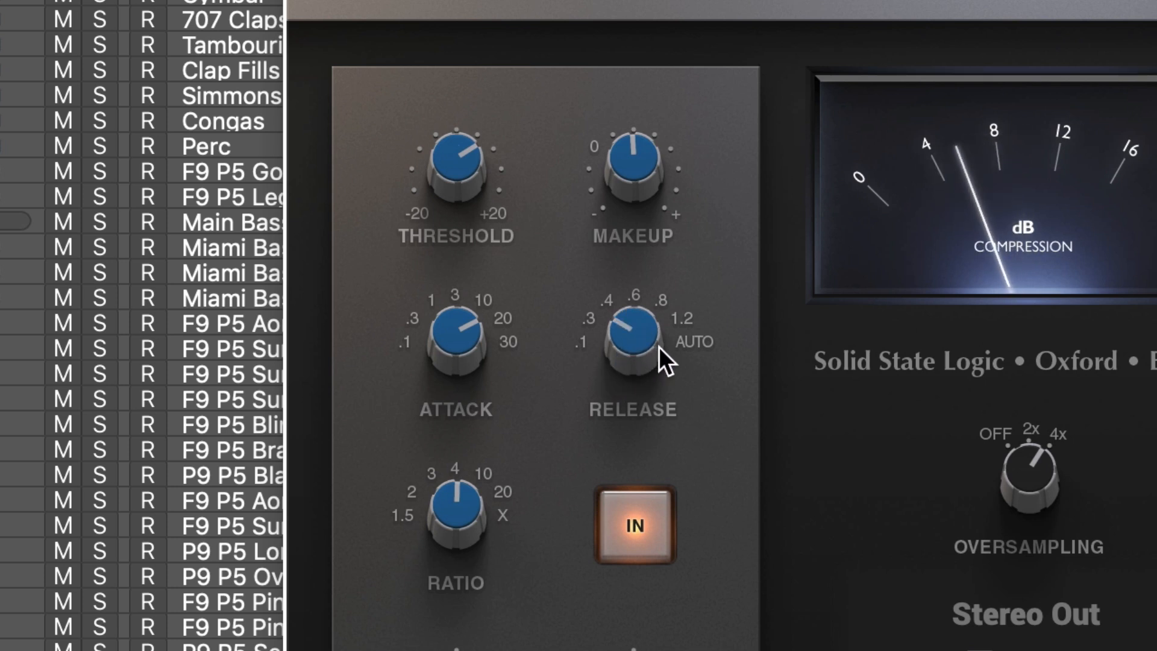
pyautogui.moveTo(644, 321); pyautogui.dragTo(632, 478)
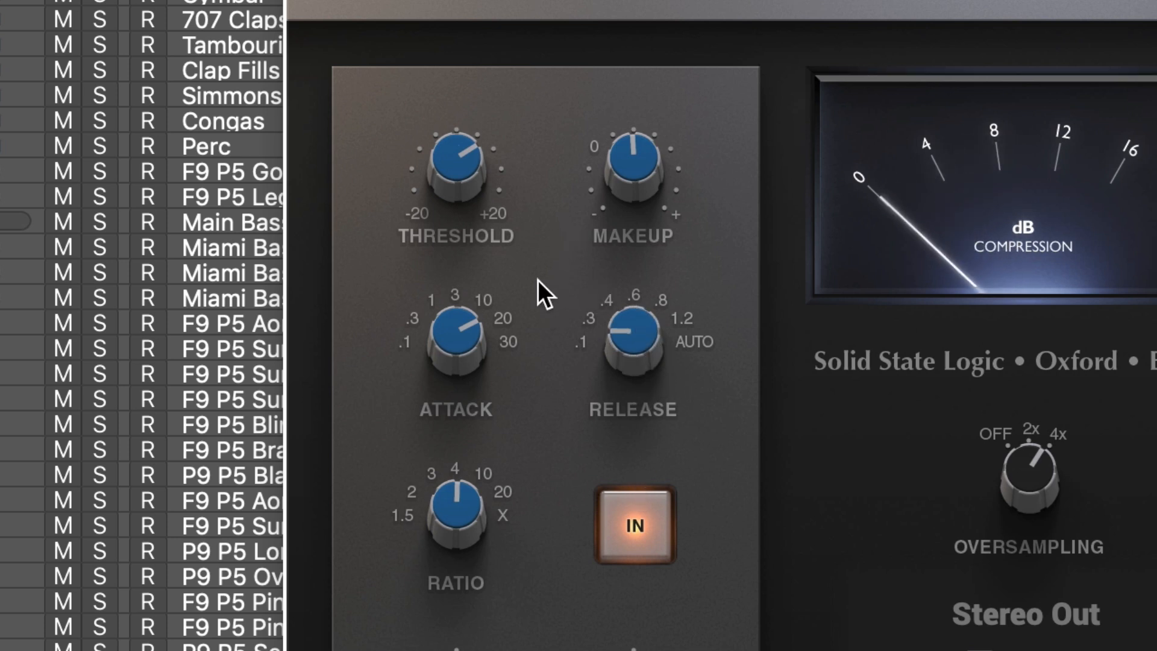
pyautogui.moveTo(457, 351); pyautogui.dragTo(383, 64)
pyautogui.moveTo(626, 329); pyautogui.dragTo(580, 376)
pyautogui.moveTo(641, 324); pyautogui.dragTo(590, 393)
pyautogui.moveTo(609, 305); pyautogui.dragTo(628, 342)
pyautogui.moveTo(640, 322)
pyautogui.mouseDown()
pyautogui.moveTo(643, 303)
pyautogui.moveTo(628, 336)
pyautogui.mouseUp()
# Step: Step the compressor's attack down through 1 to its fastest setting, .1
pyautogui.moveTo(453, 330); pyautogui.dragTo(437, 420)
pyautogui.moveTo(460, 331); pyautogui.dragTo(444, 377)
pyautogui.moveTo(457, 319); pyautogui.dragTo(419, 397)
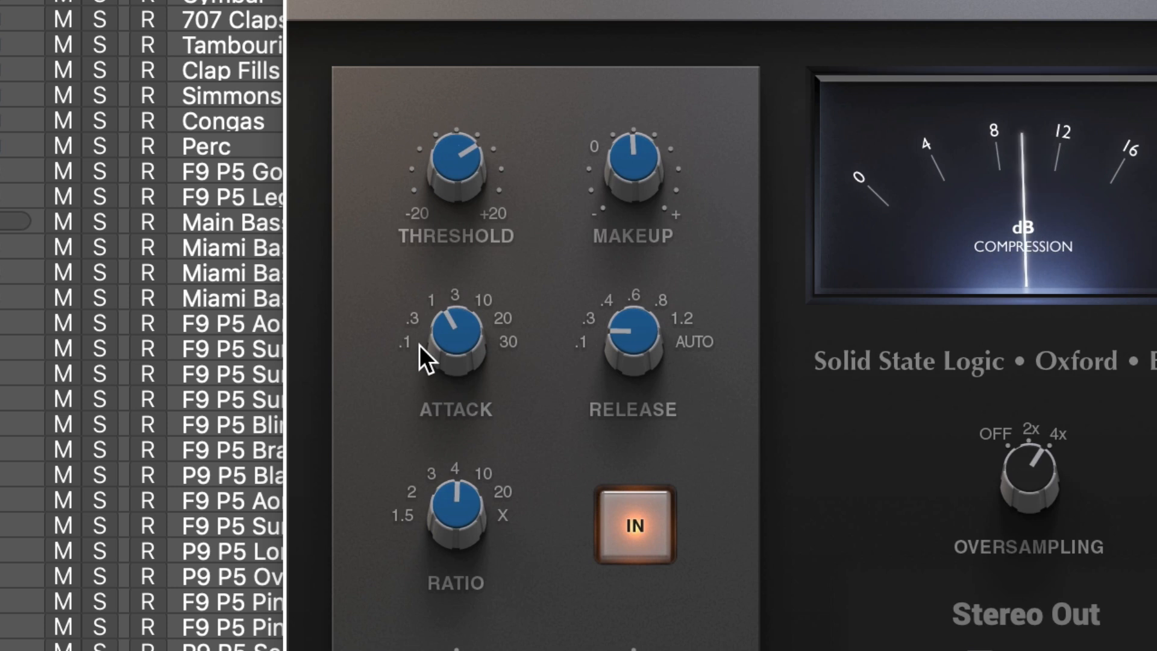
pyautogui.moveTo(452, 344); pyautogui.dragTo(422, 379)
pyautogui.moveTo(473, 316); pyautogui.dragTo(423, 435)
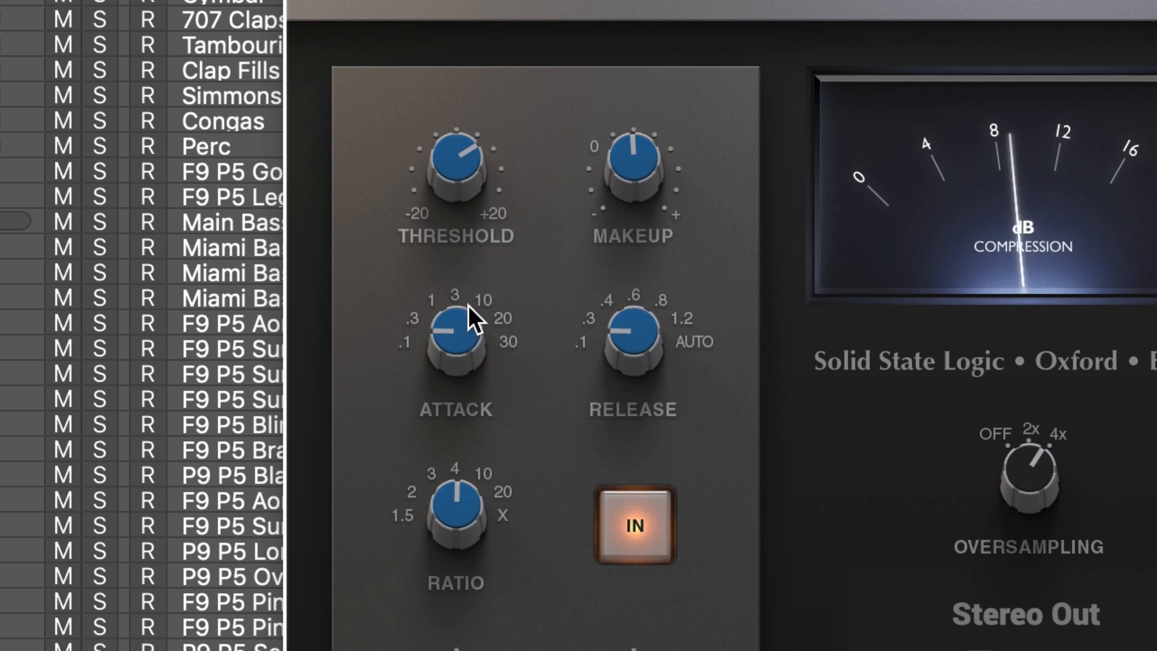
# Step: Lower the compressor's threshold slightly and bring the mix down to about halfway between dry and wet
pyautogui.moveTo(476, 155)
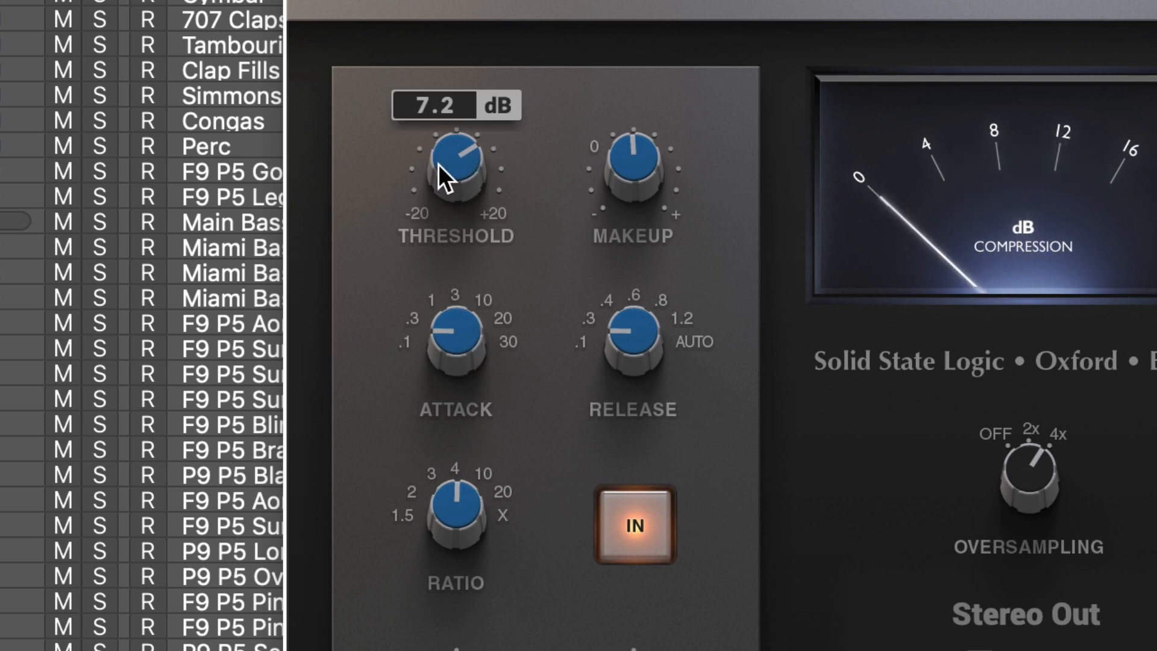
pyautogui.moveTo(451, 163); pyautogui.dragTo(476, 393)
pyautogui.moveTo(638, 413)
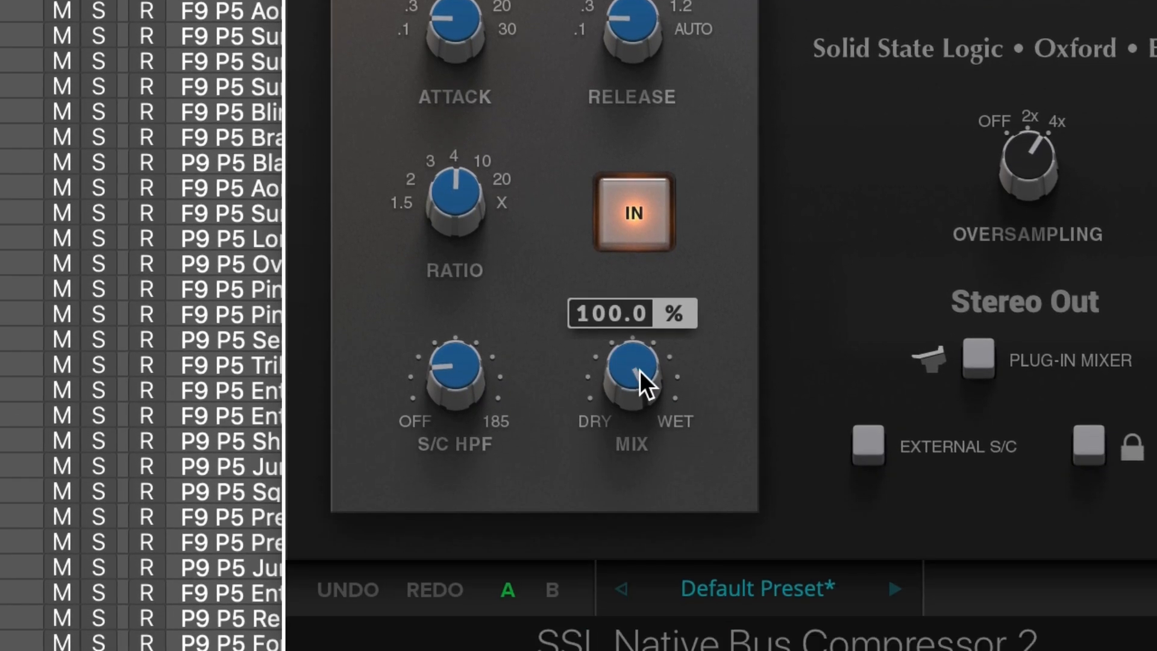
pyautogui.moveTo(645, 360); pyautogui.dragTo(615, 575)
pyautogui.moveTo(574, 444); pyautogui.dragTo(532, 296)
# Step: Set the attack to 3, raise the makeup gain slightly above 4.8 dB, and compare the result against bypass
pyautogui.moveTo(437, 238); pyautogui.dragTo(443, 138)
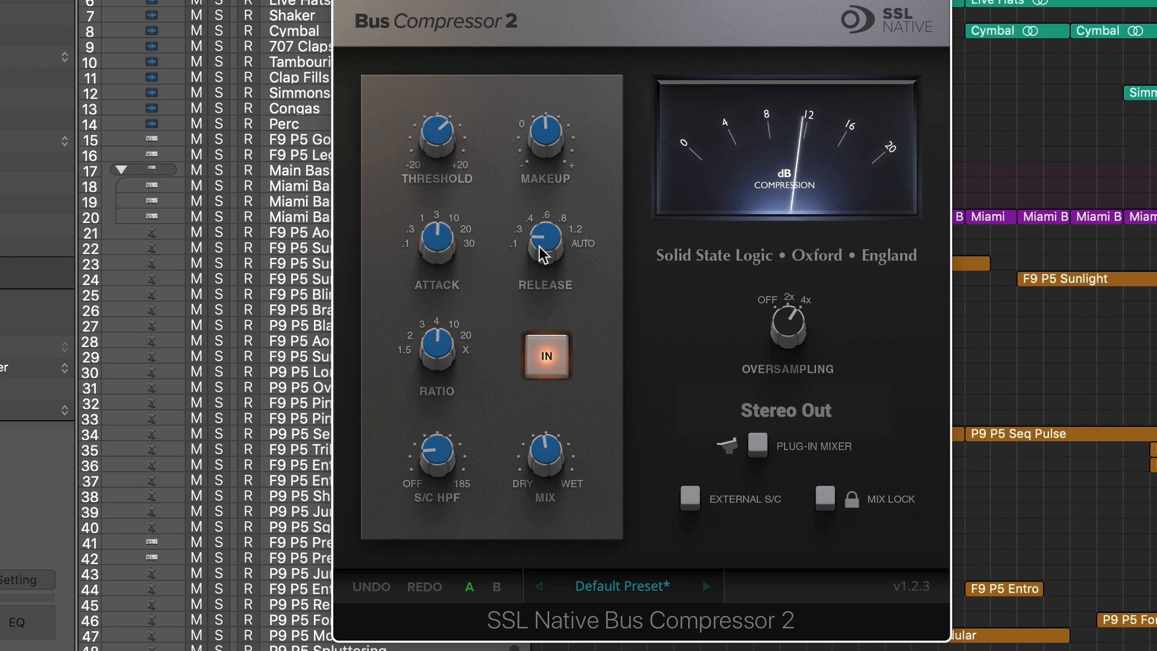
pyautogui.click(549, 354)
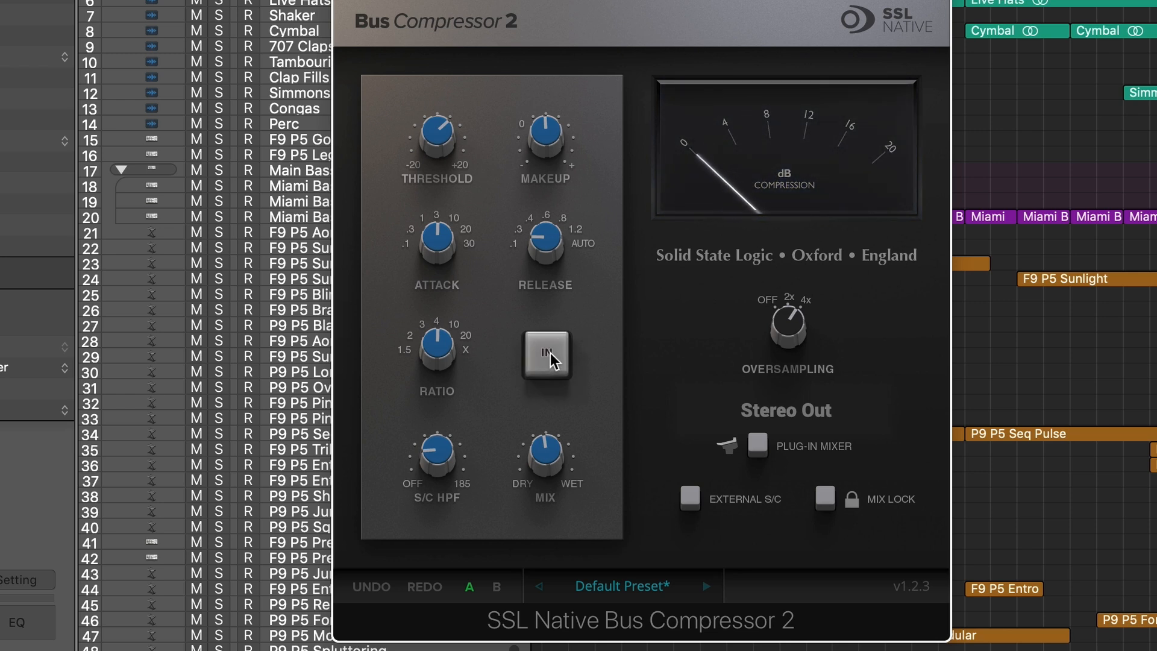
pyautogui.click(551, 353)
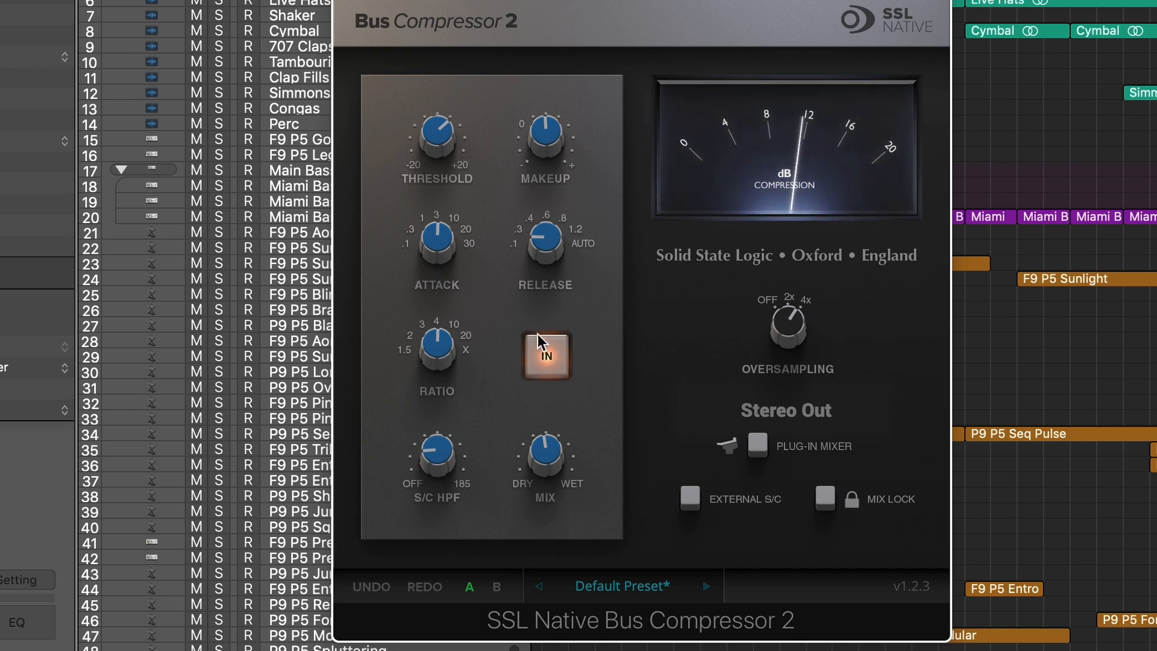
pyautogui.moveTo(539, 131)
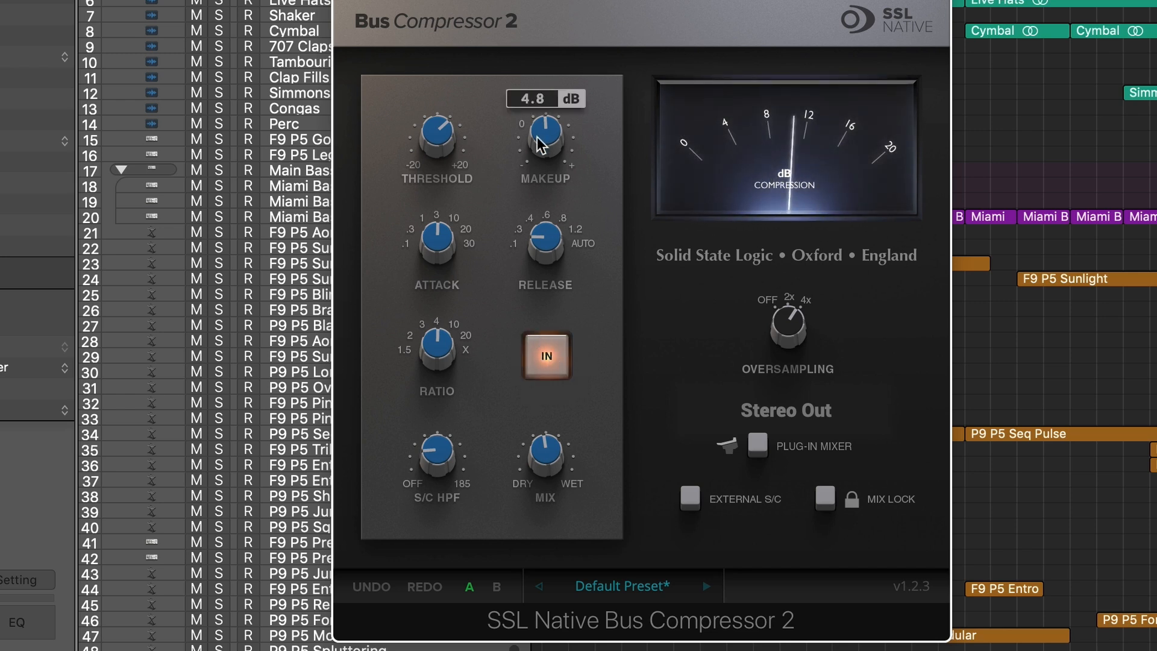
pyautogui.click(557, 362)
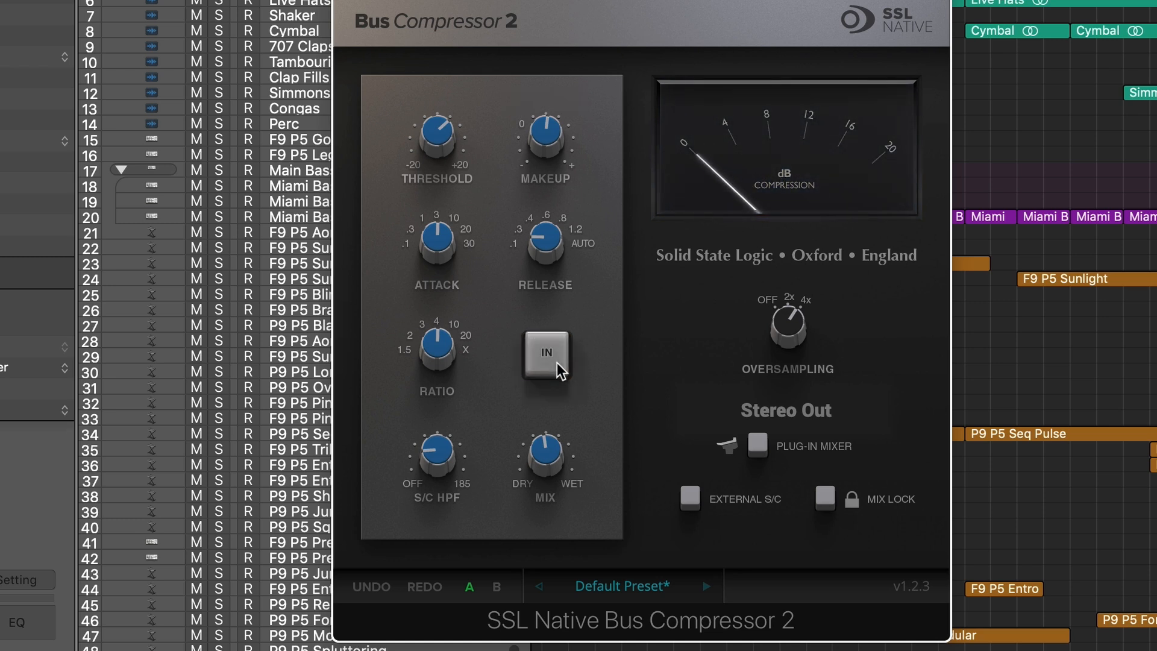
pyautogui.click(557, 362)
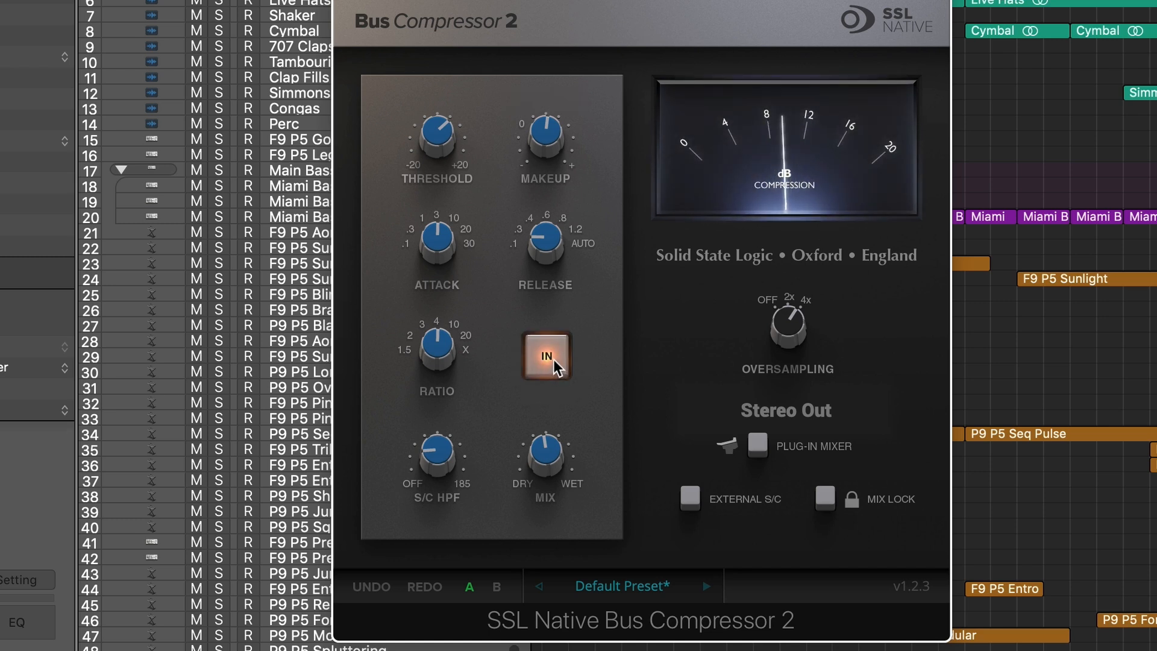
# Step: Engage the compressor with attack 30, ratio X and a 100% mix, and raise the threshold slightly
pyautogui.click(555, 360)
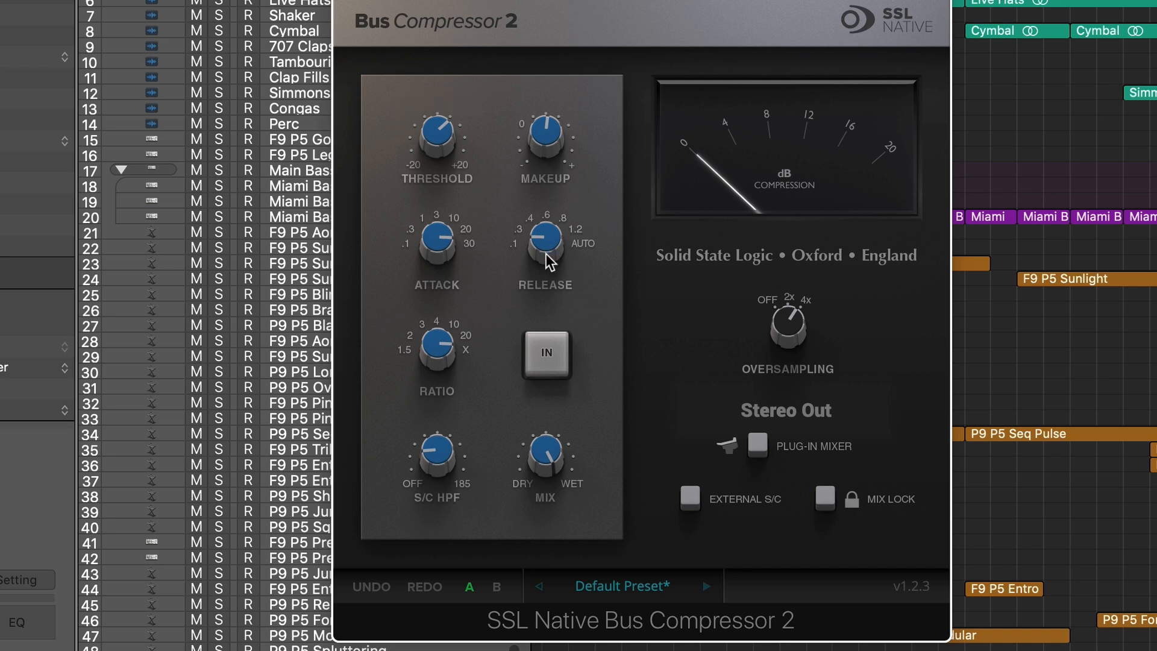
pyautogui.click(548, 359)
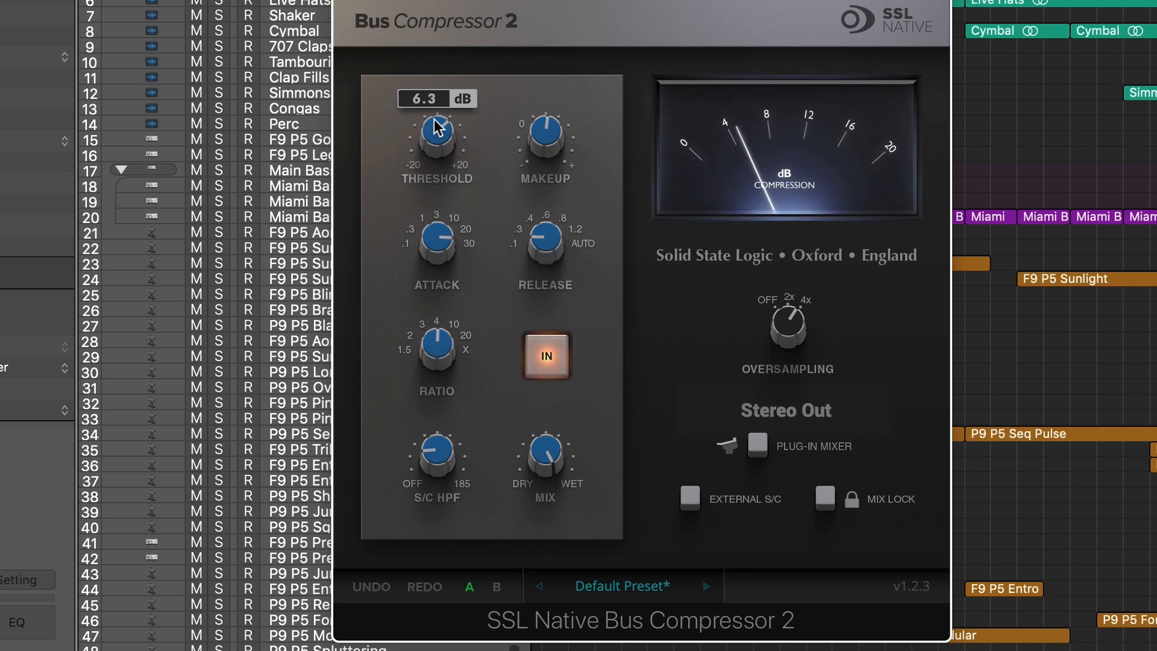
pyautogui.moveTo(435, 118); pyautogui.dragTo(434, 110)
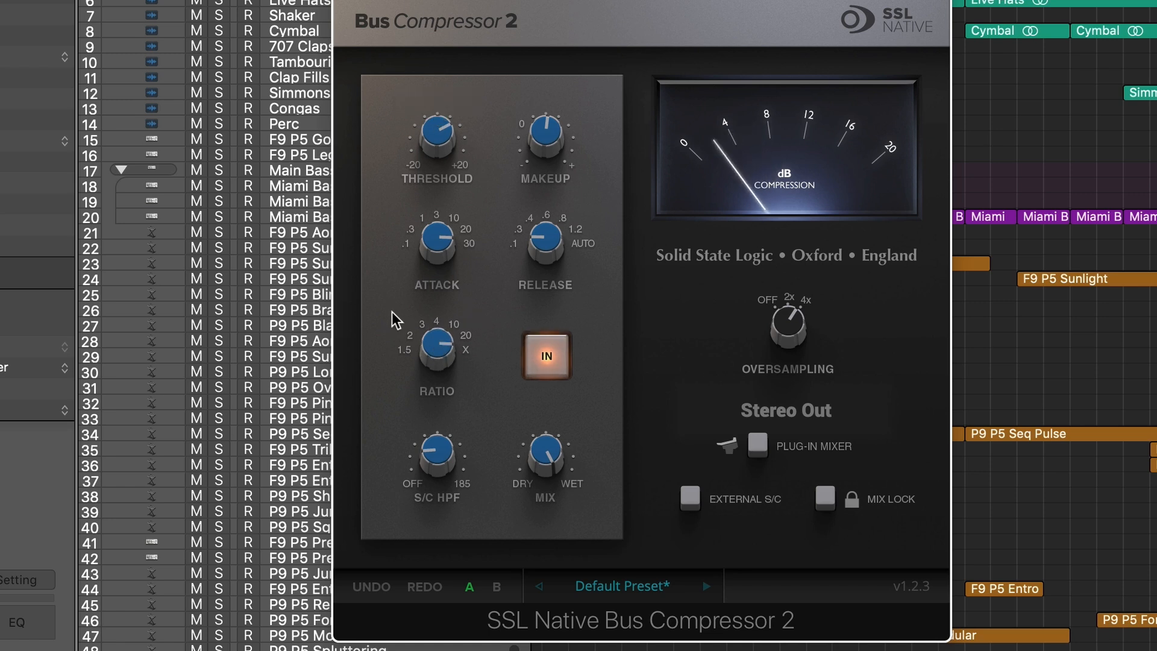
# Step: Reduce the compressor's mix to about three-quarters wet
pyautogui.moveTo(531, 410)
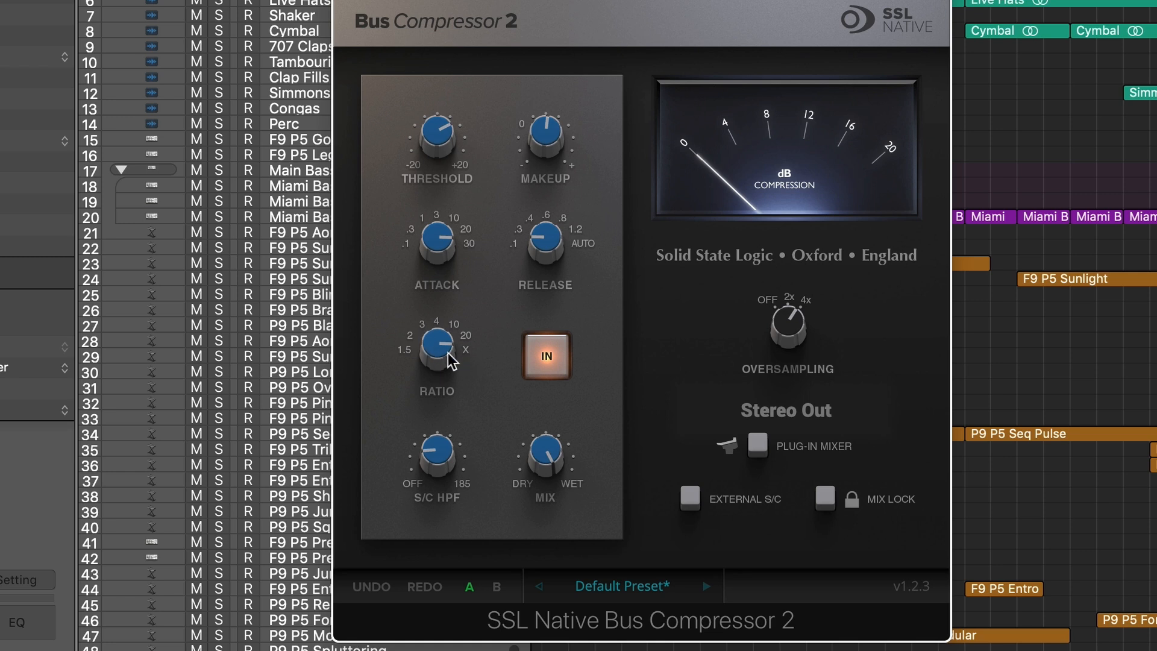
pyautogui.moveTo(545, 461)
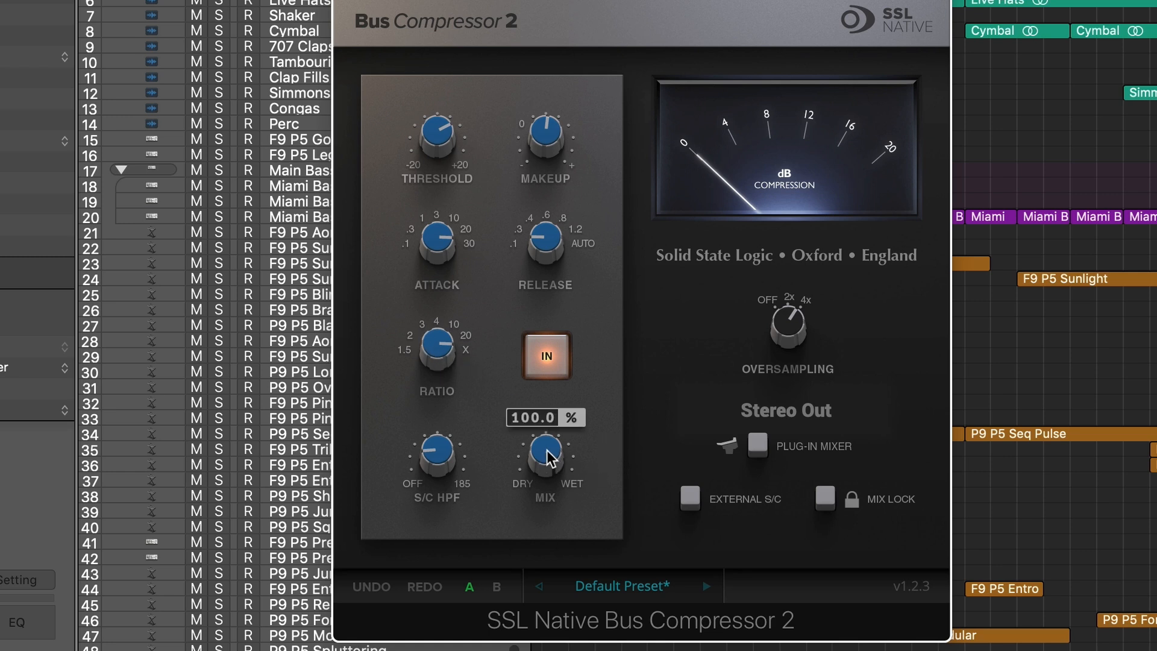
pyautogui.moveTo(548, 457); pyautogui.dragTo(546, 549)
pyautogui.moveTo(556, 457); pyautogui.dragTo(557, 424)
# Step: Lower the threshold slightly and compare the parallel compression against bypass, leaving the compressor engaged
pyautogui.click(548, 357)
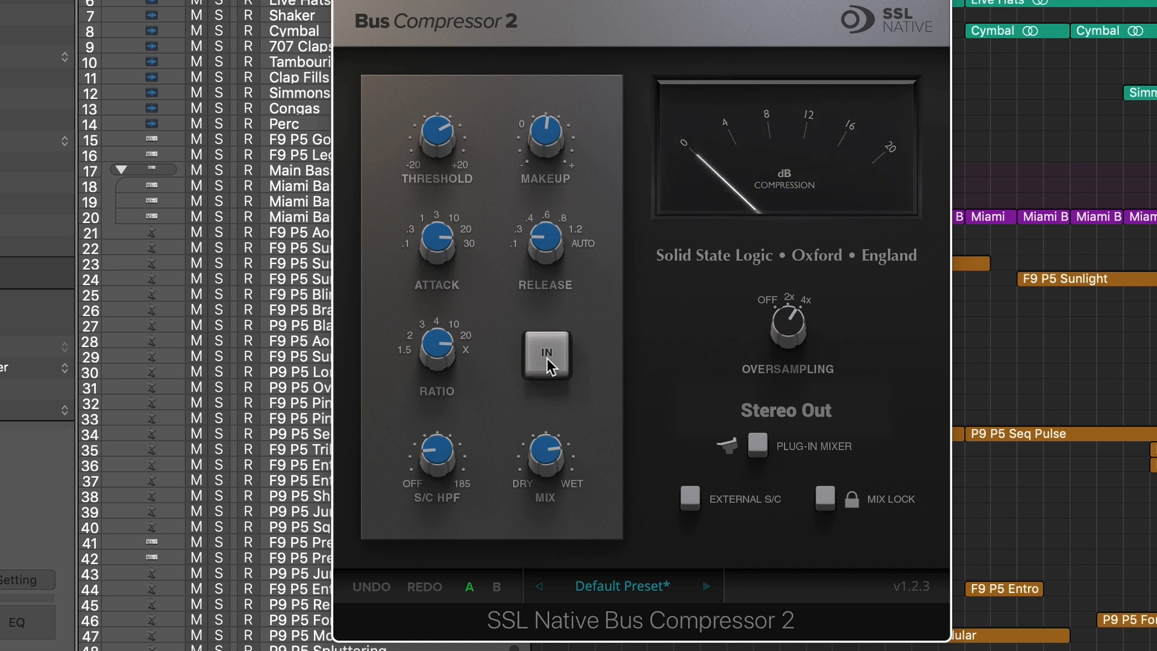
pyautogui.click(547, 358)
pyautogui.click(559, 370)
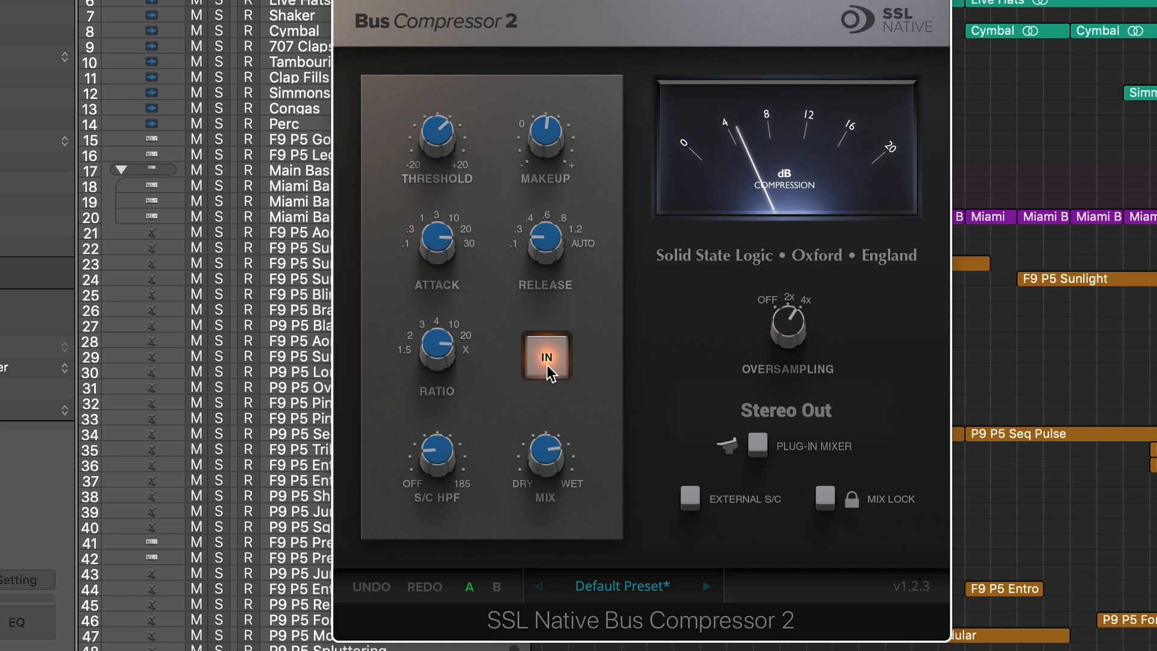
pyautogui.click(547, 365)
pyautogui.click(548, 366)
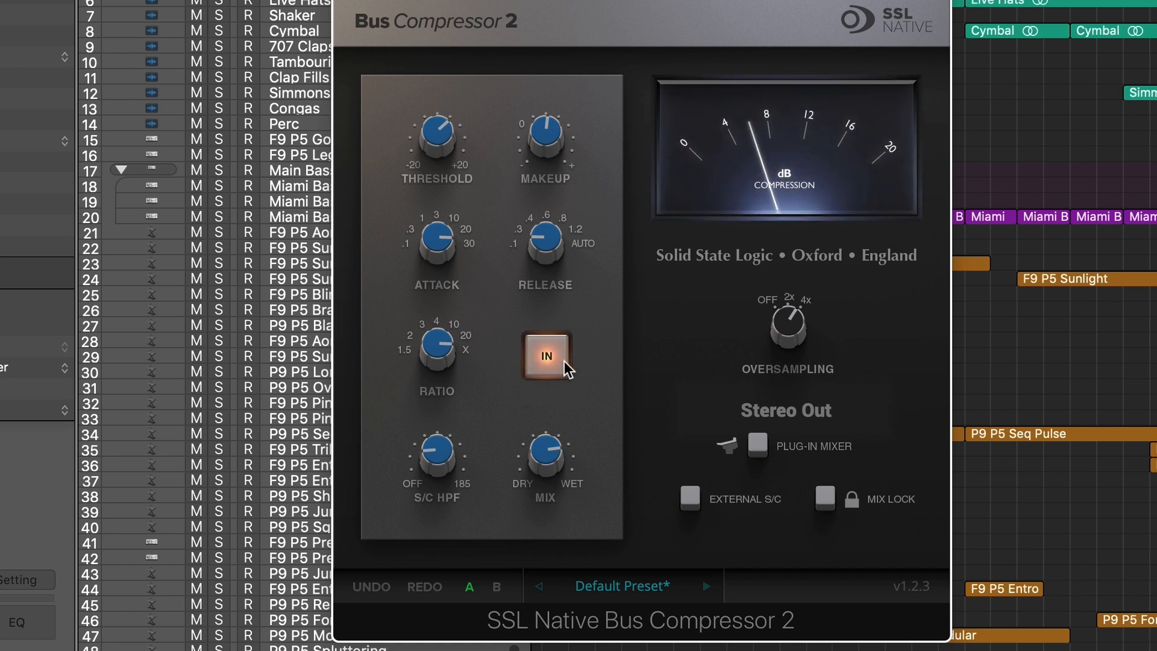
# Step: Bypass the SSL bus compressor for another comparison
pyautogui.click(547, 361)
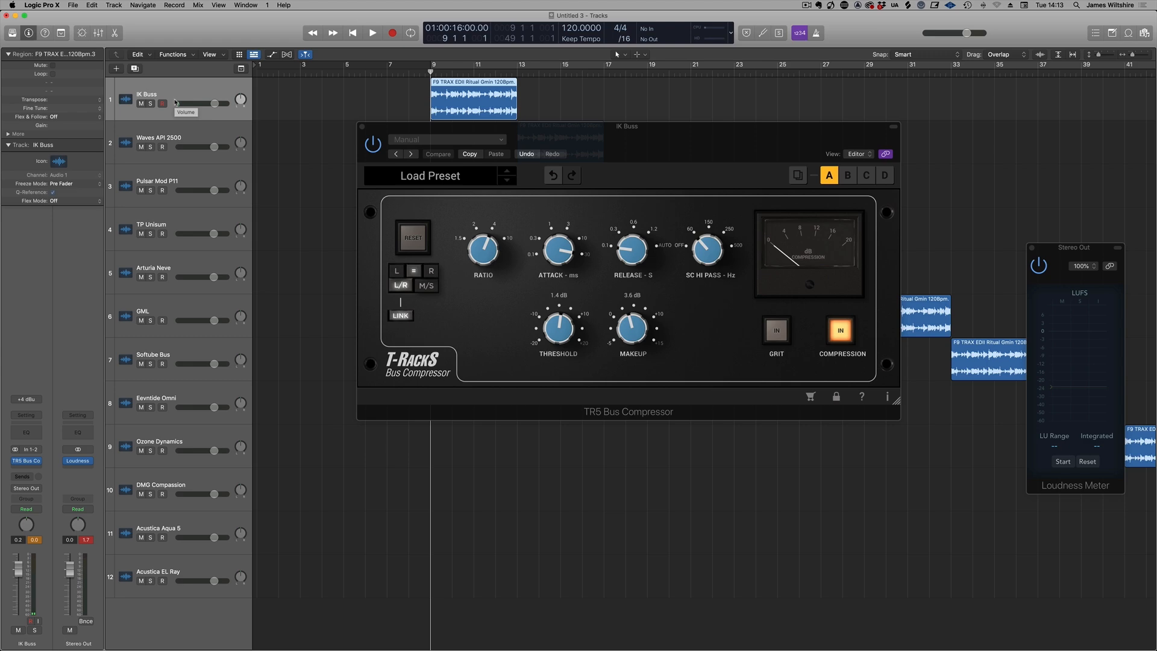
# Step: Play the twelve bus compressor examples in sequence from bar 9, and return the arrangement to the first regions
pyautogui.press('space')
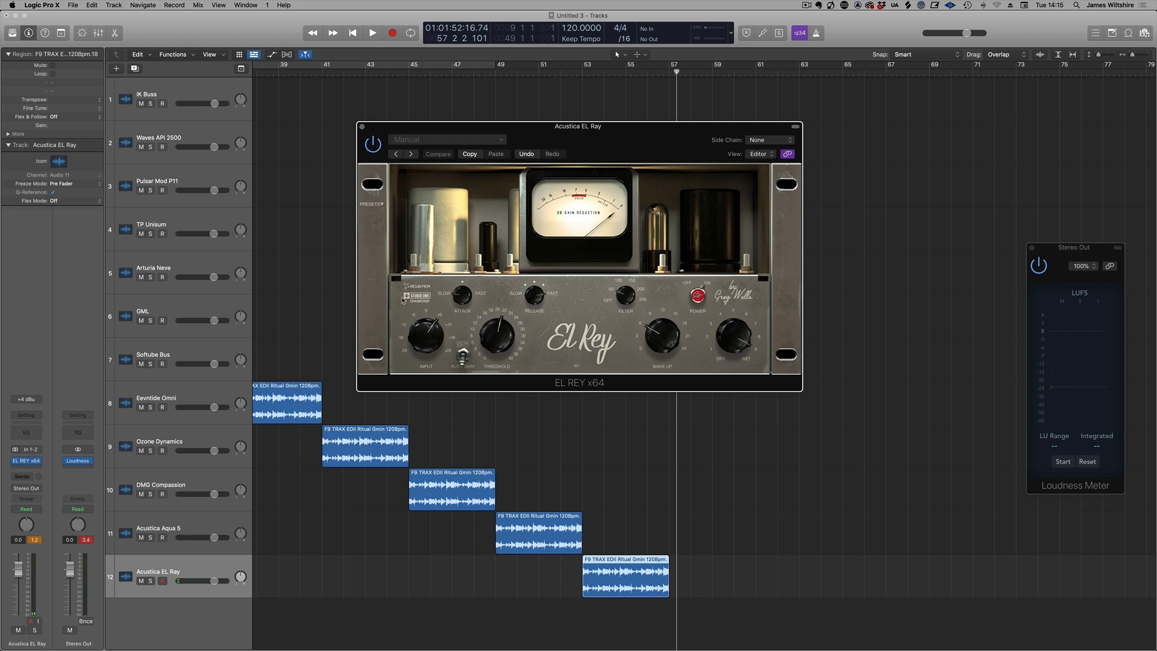
pyautogui.hscroll(-10, 320, 291)
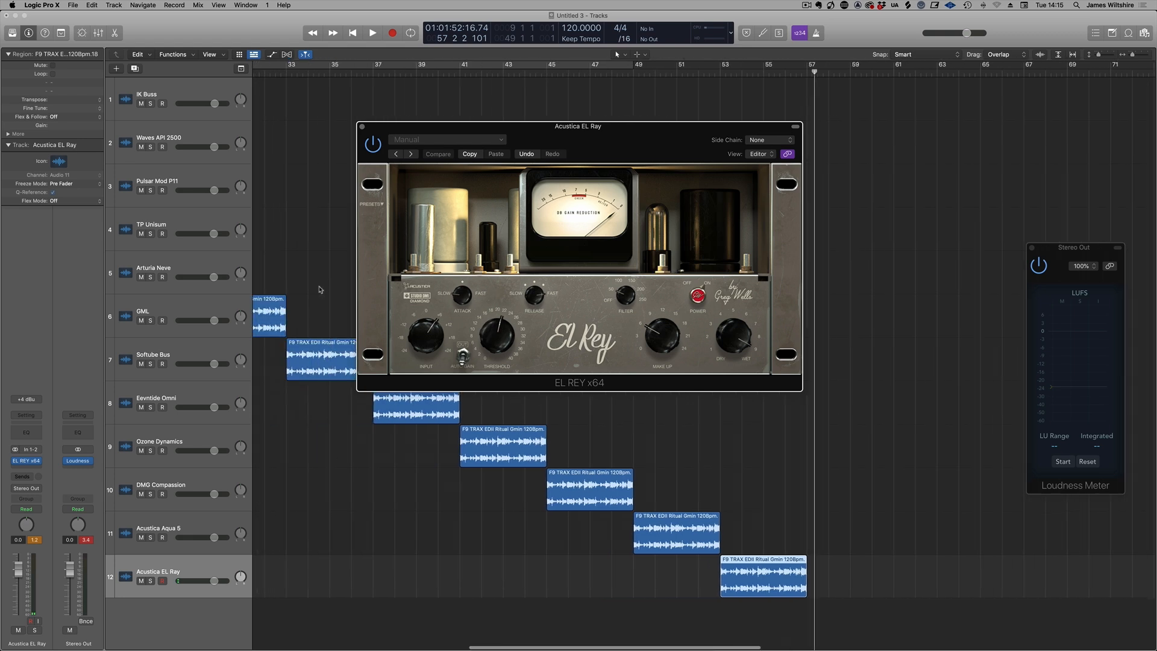
pyautogui.hscroll(-5, 321, 290)
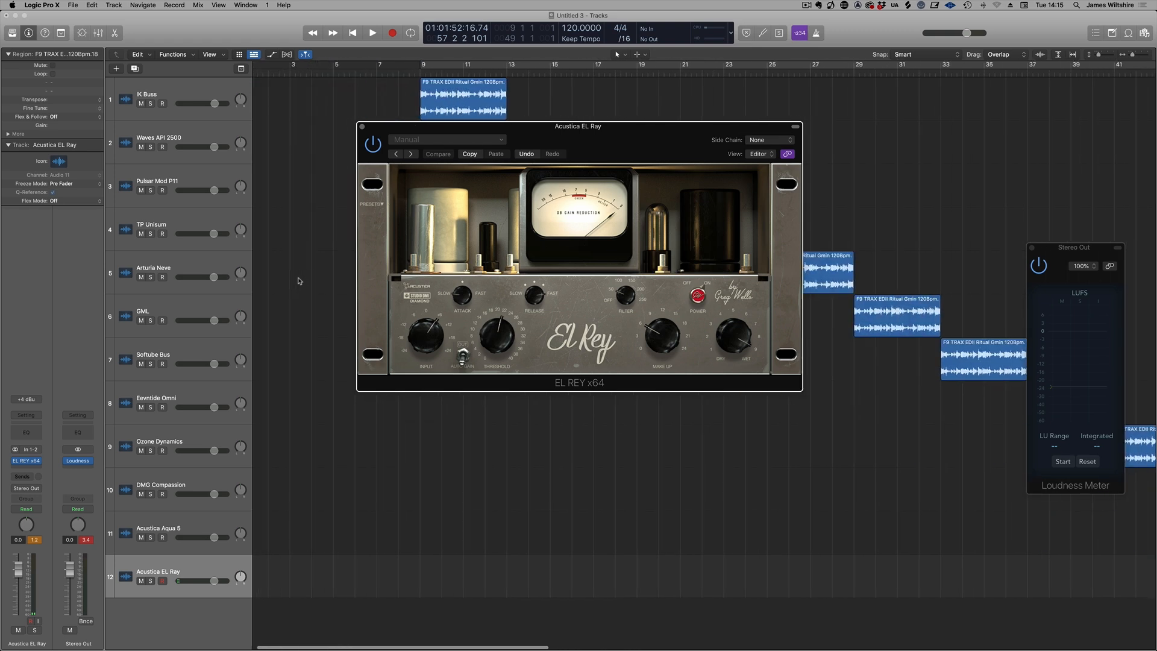
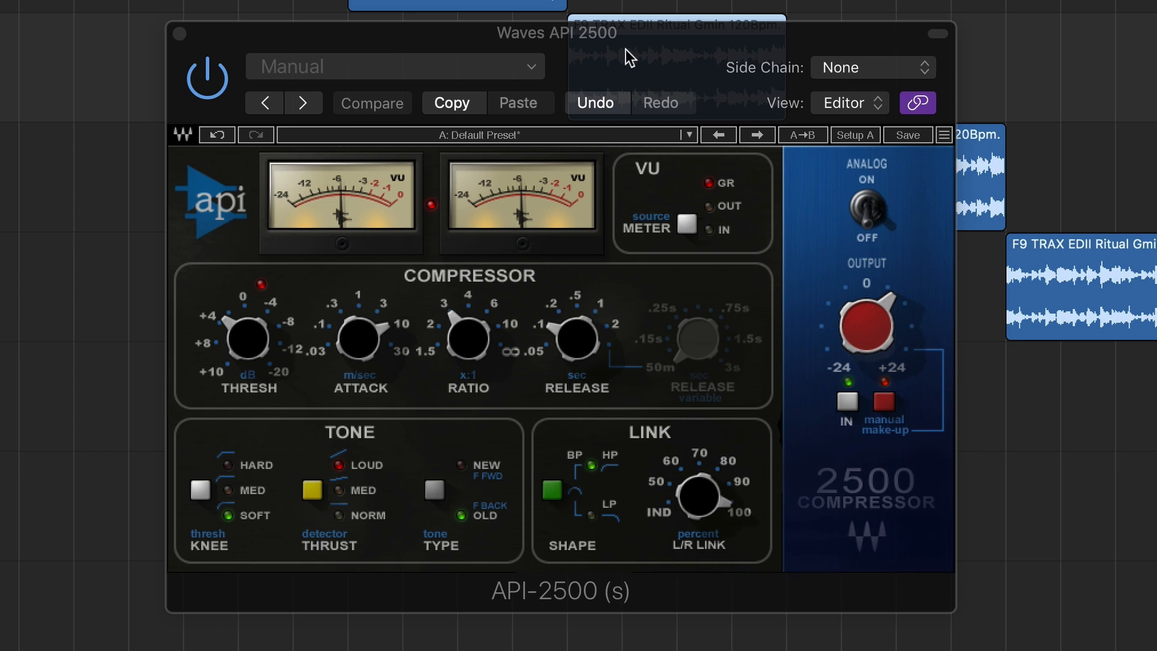
# Step: Move the Waves API 2500 plug-in window clear of its region and audition the track
pyautogui.moveTo(640, 33); pyautogui.dragTo(641, 51)
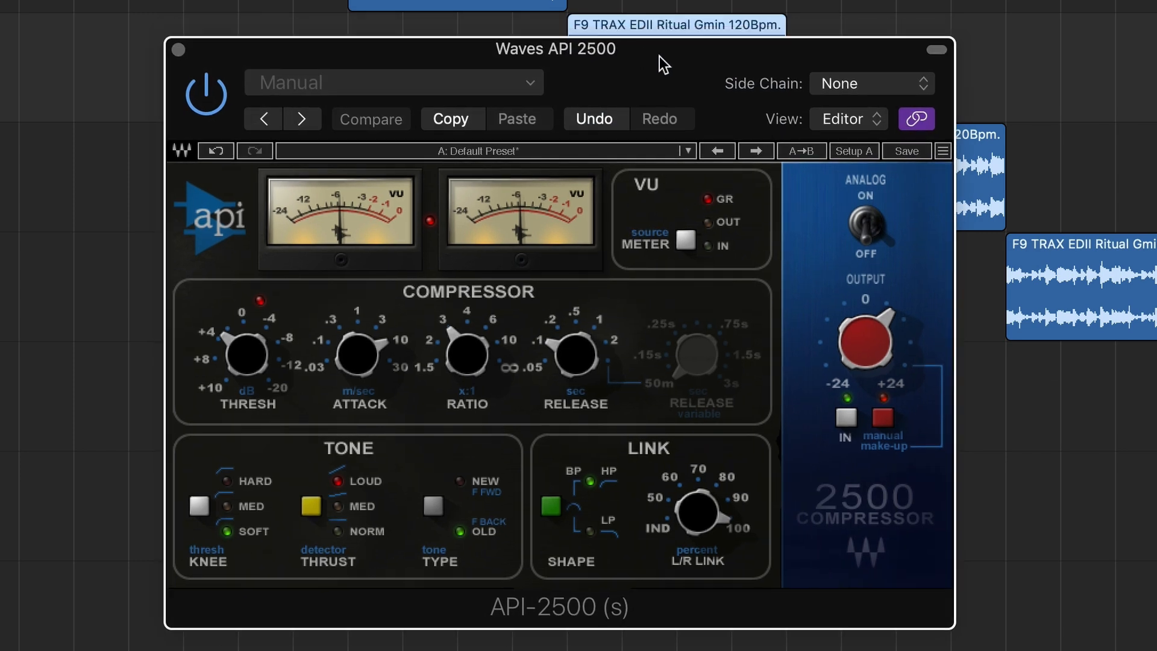
pyautogui.moveTo(482, 1); pyautogui.dragTo(642, 1)
pyautogui.press('space')
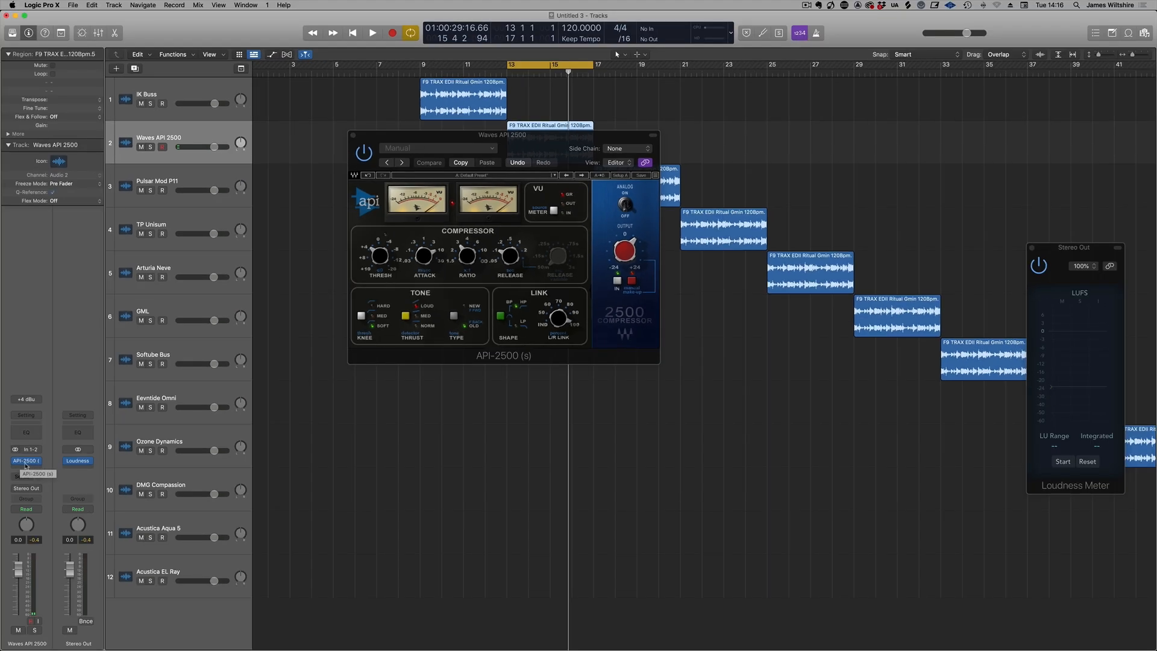
# Step: Insert Gain plug-ins before and after the API-2500 on its track and adjust the gain level
pyautogui.moveTo(27, 470); pyautogui.dragTo(27, 467)
pyautogui.click(35, 454)
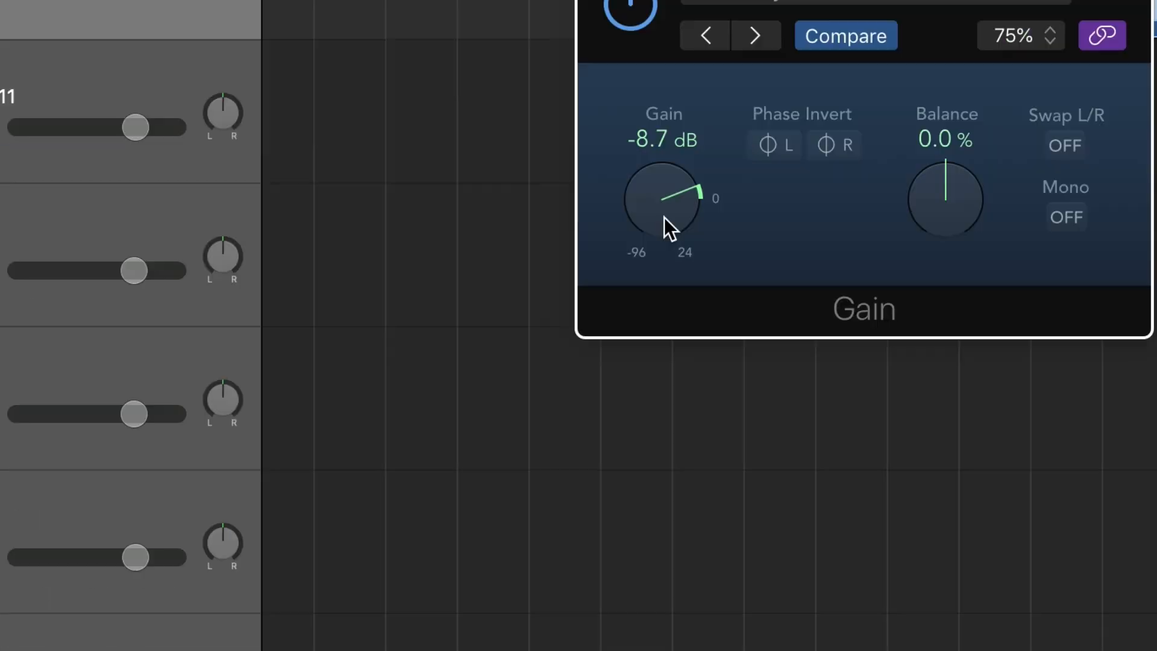
pyautogui.moveTo(662, 225); pyautogui.dragTo(479, 449)
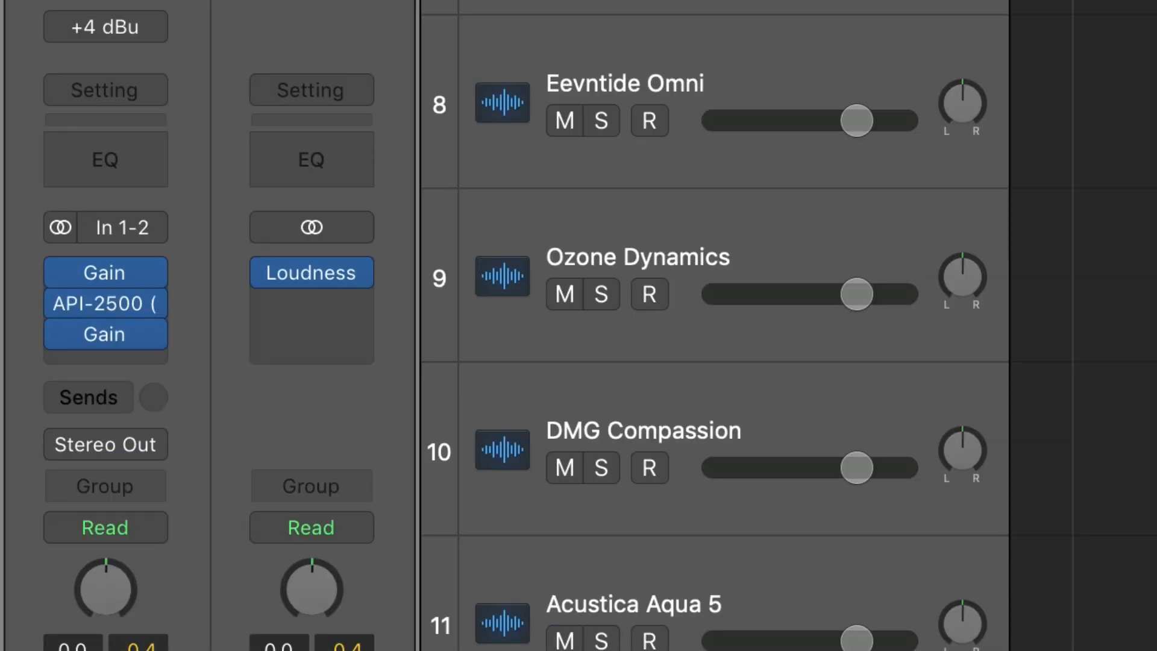
# Step: Open the API-2500 and lower its threshold to about 0.59 dB, fine-tuning it during playback
pyautogui.moveTo(90, 300)
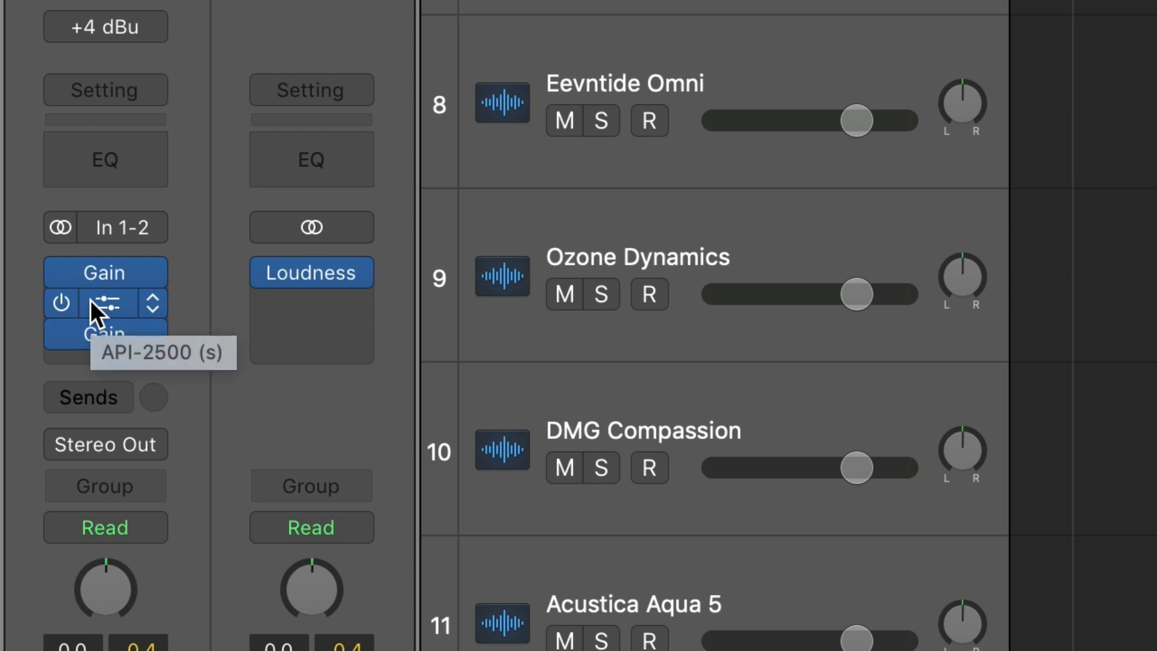
pyautogui.click(91, 300)
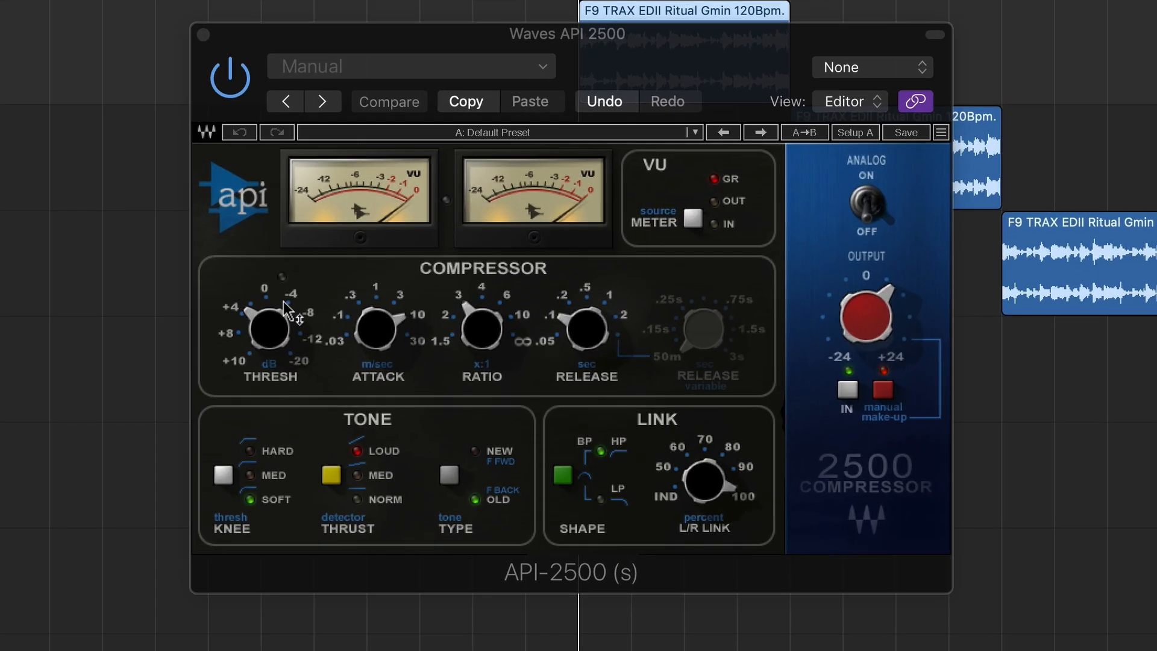
pyautogui.moveTo(385, 246)
pyautogui.moveTo(268, 320)
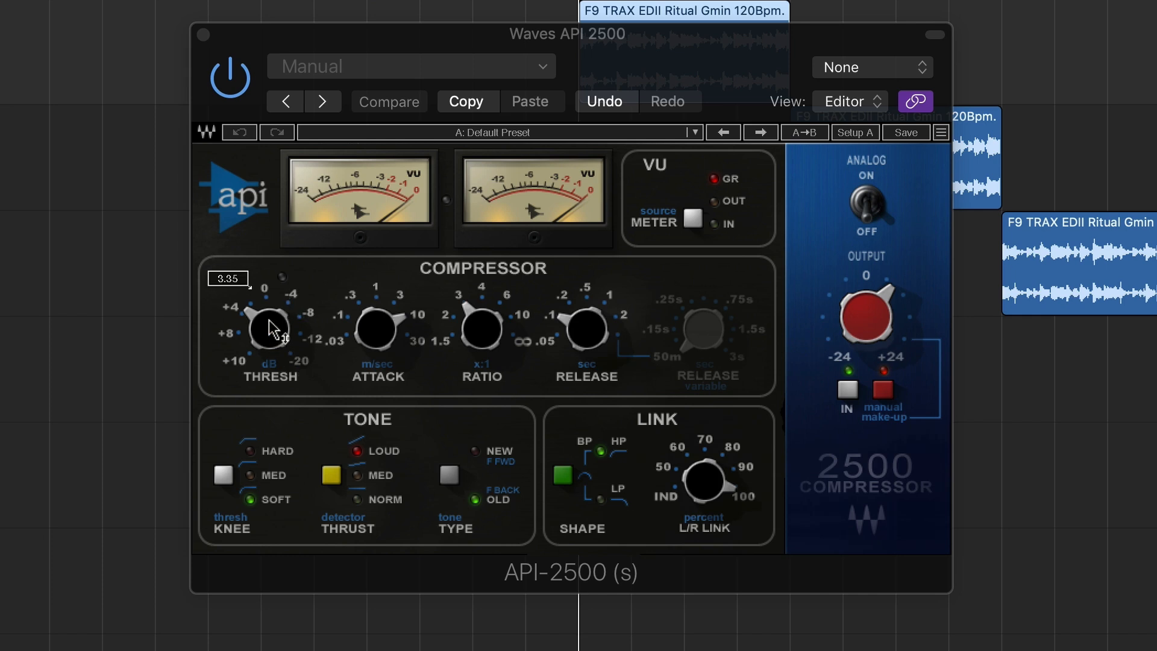
pyautogui.moveTo(262, 320); pyautogui.dragTo(262, 295)
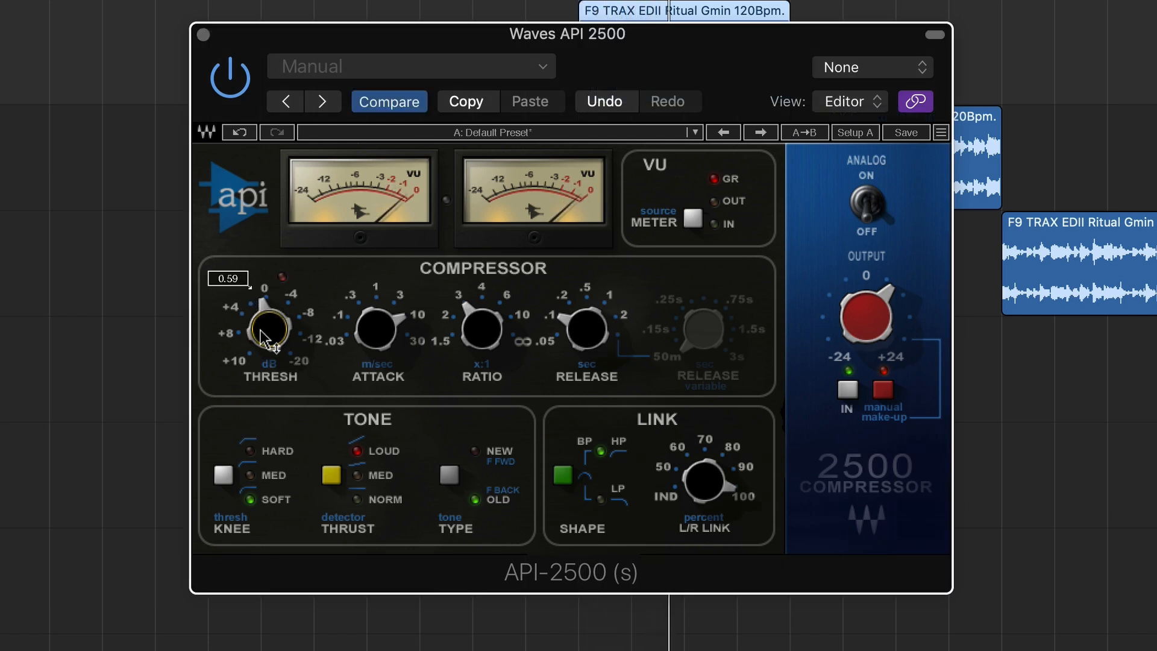
pyautogui.moveTo(269, 330); pyautogui.dragTo(247, 286)
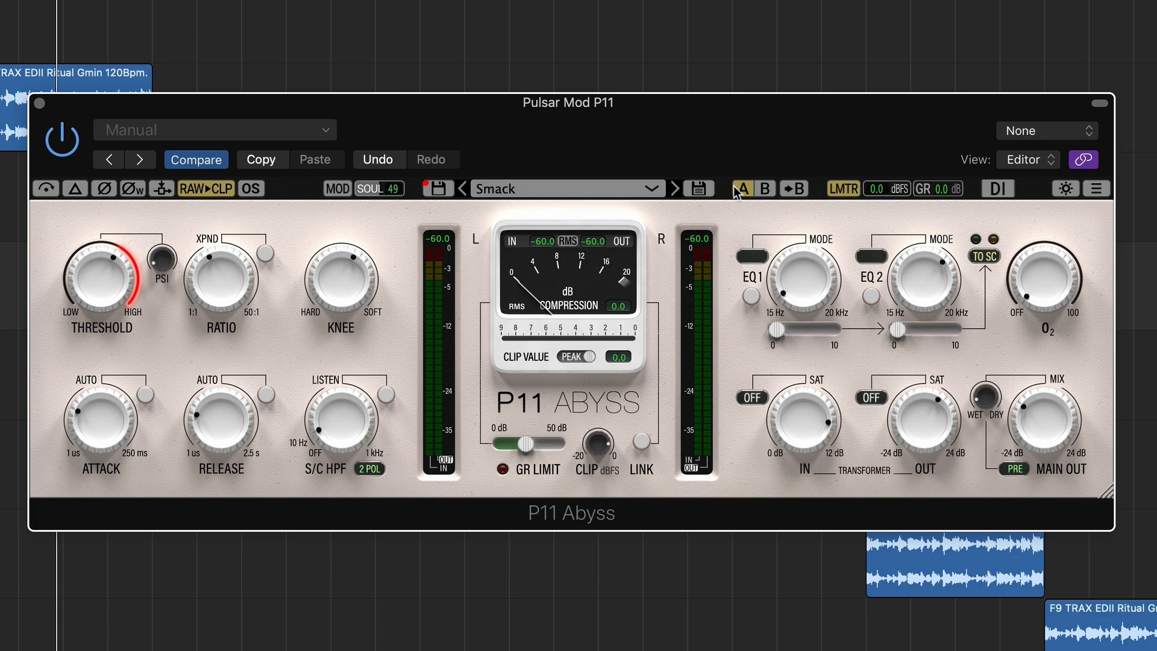
# Step: Switch the P11 Abyss input transformer saturation to A/B and browse the preset list, keeping Smack
pyautogui.click(752, 398)
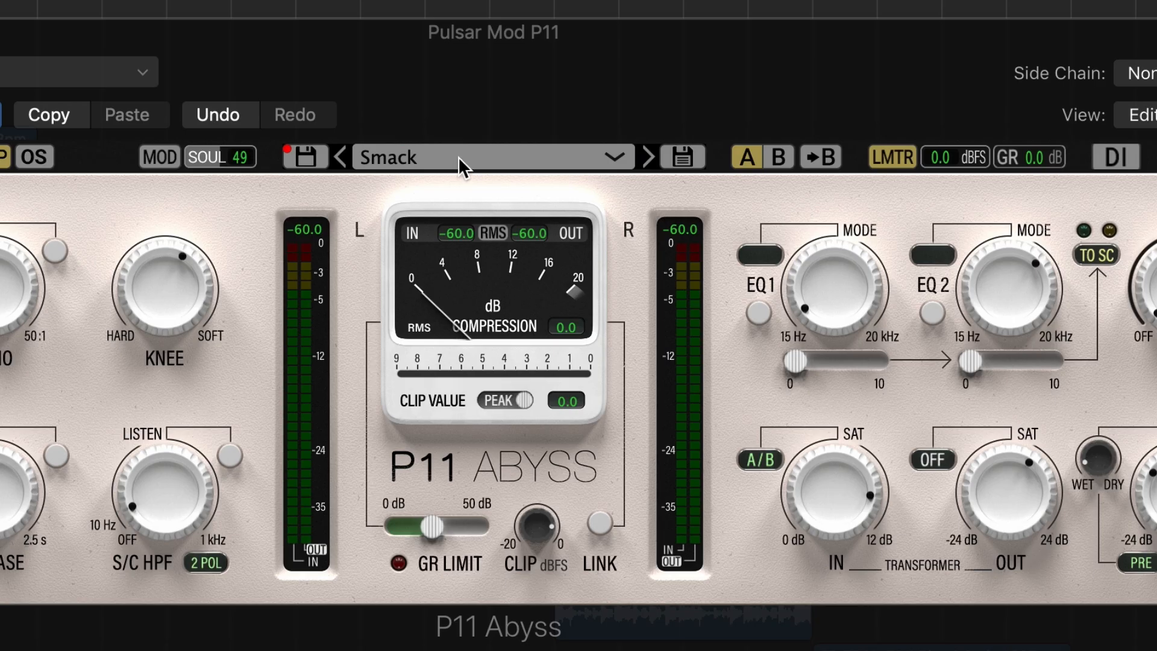
pyautogui.click(450, 155)
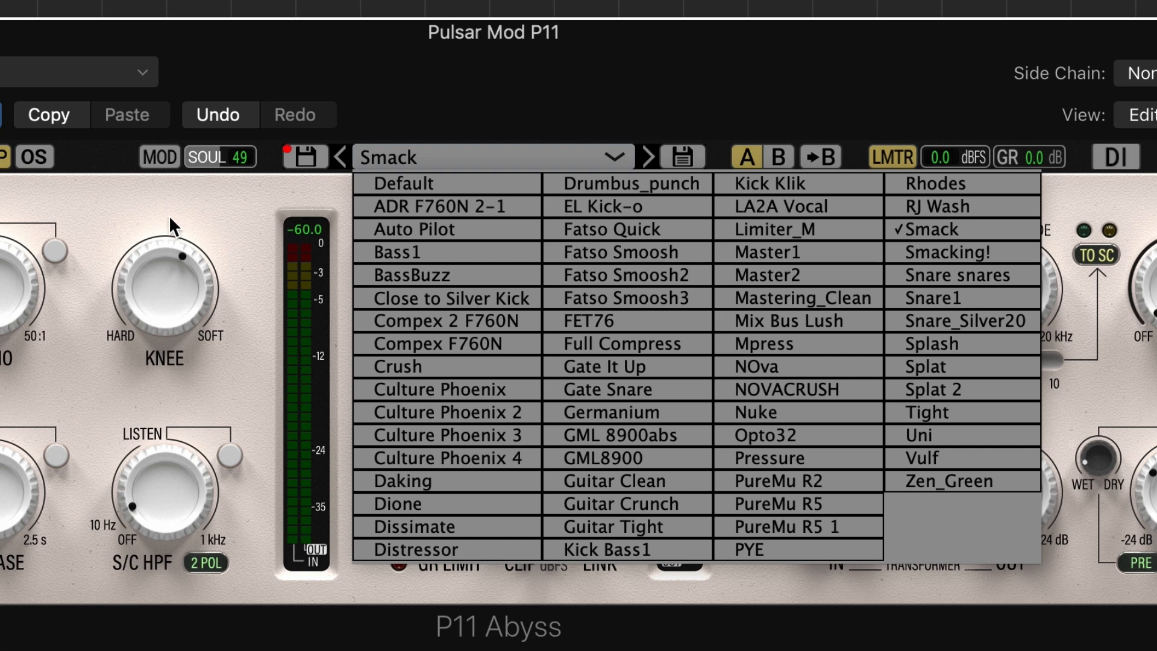
pyautogui.click(201, 202)
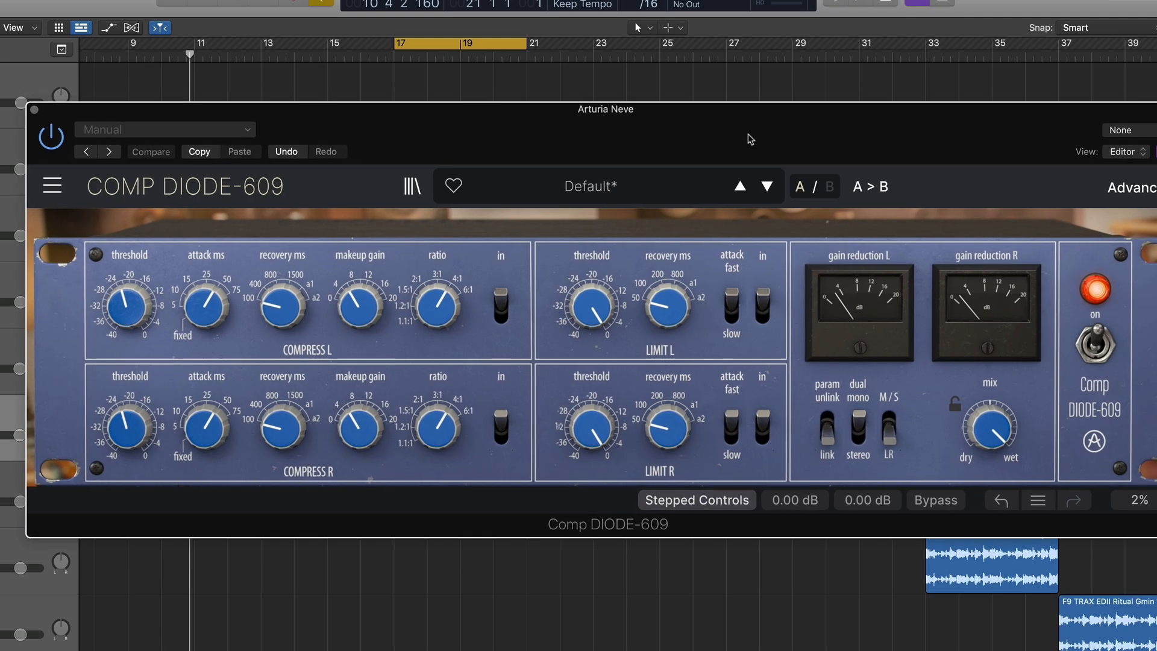
# Step: Reposition the Comp DIODE-609 window and toggle its dual mono/stereo switch
pyautogui.moveTo(748, 134)
pyautogui.mouseDown()
pyautogui.moveTo(733, 139)
pyautogui.moveTo(742, 151)
pyautogui.mouseUp()
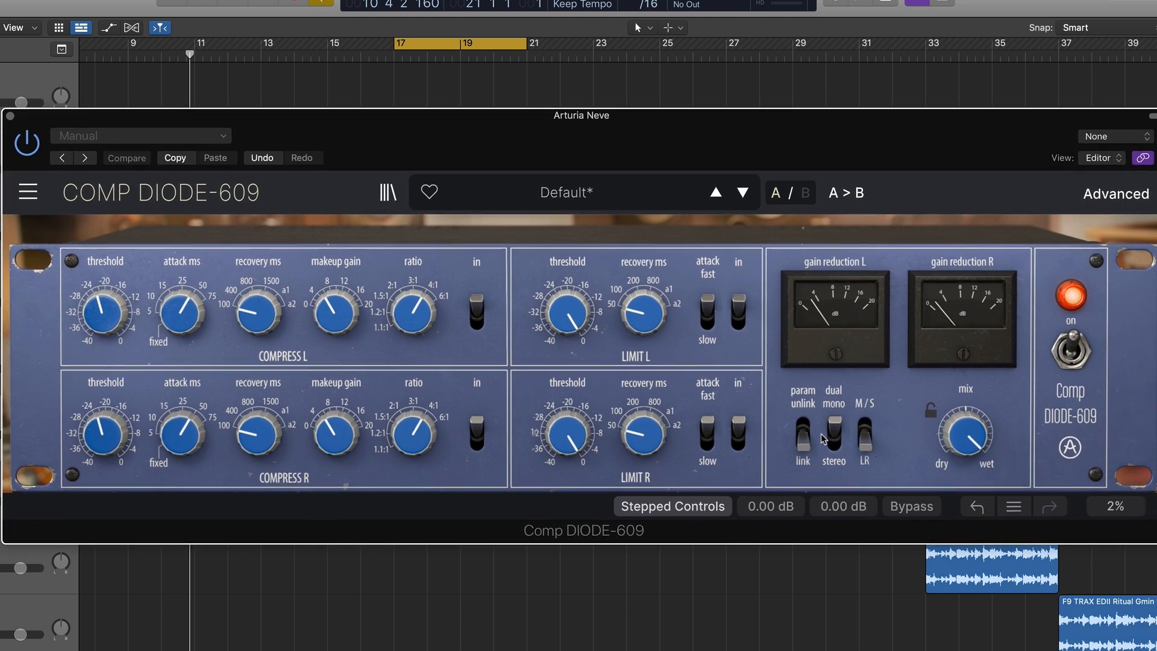
pyautogui.click(835, 425)
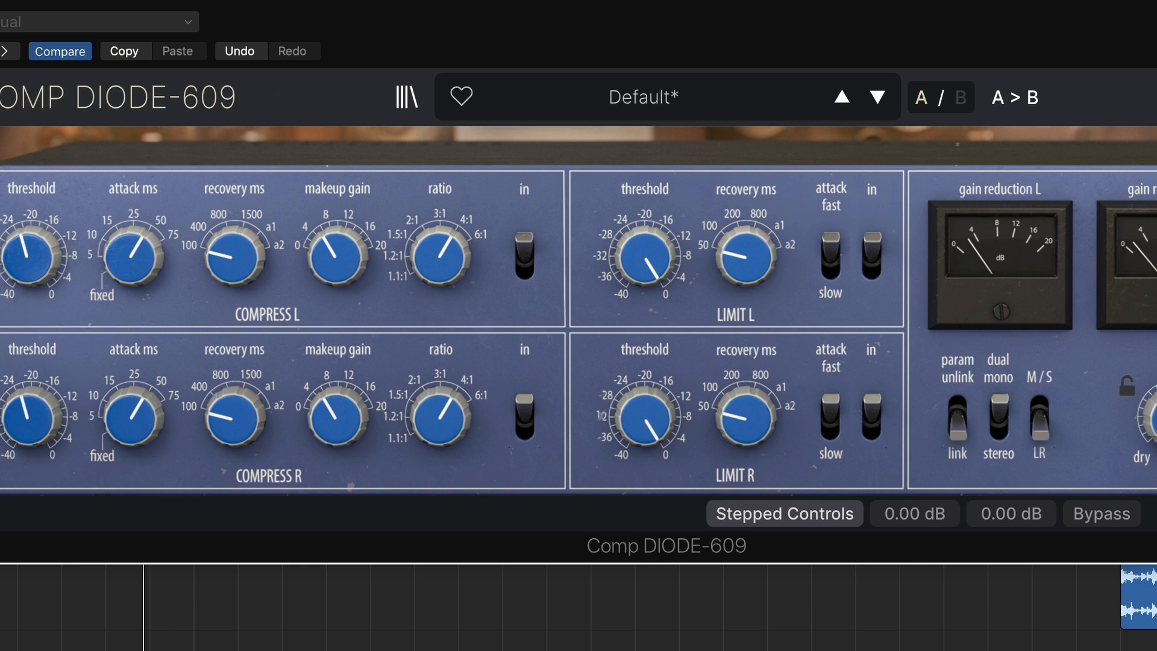
pyautogui.moveTo(79, 265); pyautogui.dragTo(79, 256)
pyautogui.moveTo(82, 420); pyautogui.dragTo(81, 427)
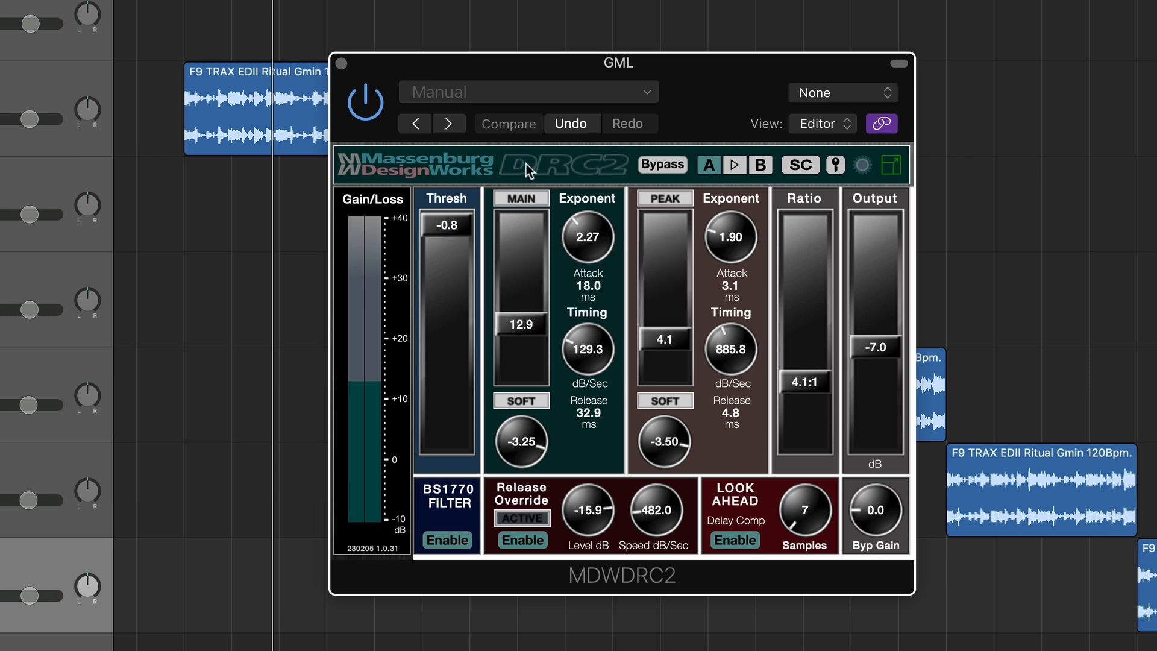
pyautogui.moveTo(538, 63); pyautogui.dragTo(537, 63)
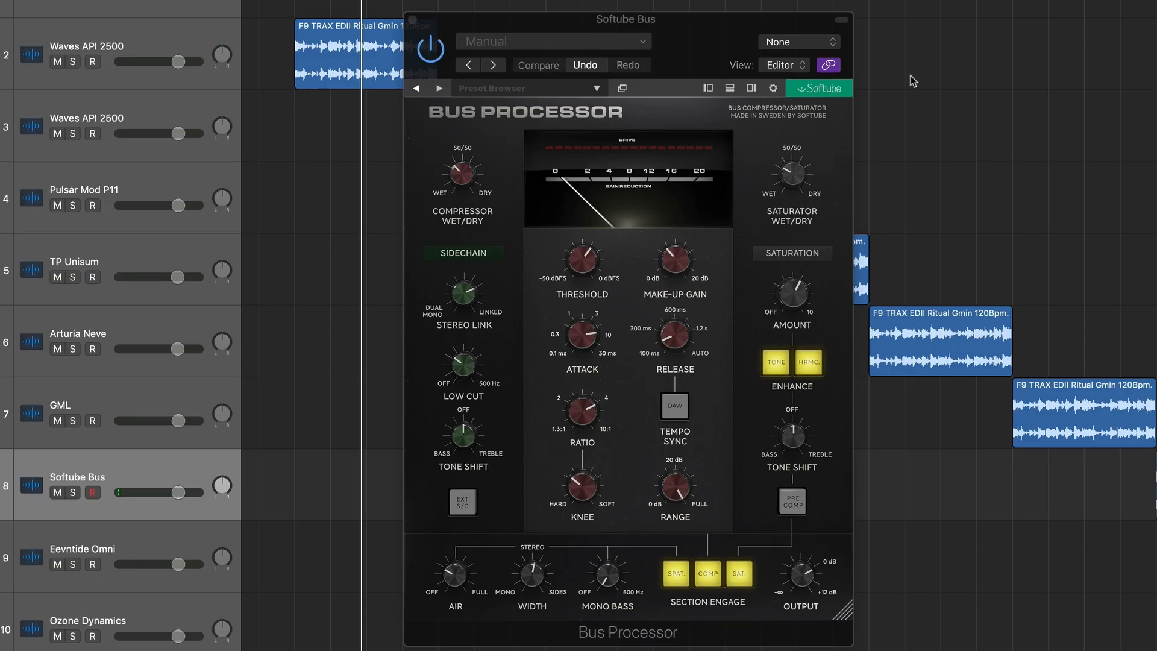
# Step: Set the Softube Bus Processor's air to 3.00 and sidechain low cut to 49 Hz, and adjust its stereo link
pyautogui.moveTo(697, 47); pyautogui.dragTo(702, 44)
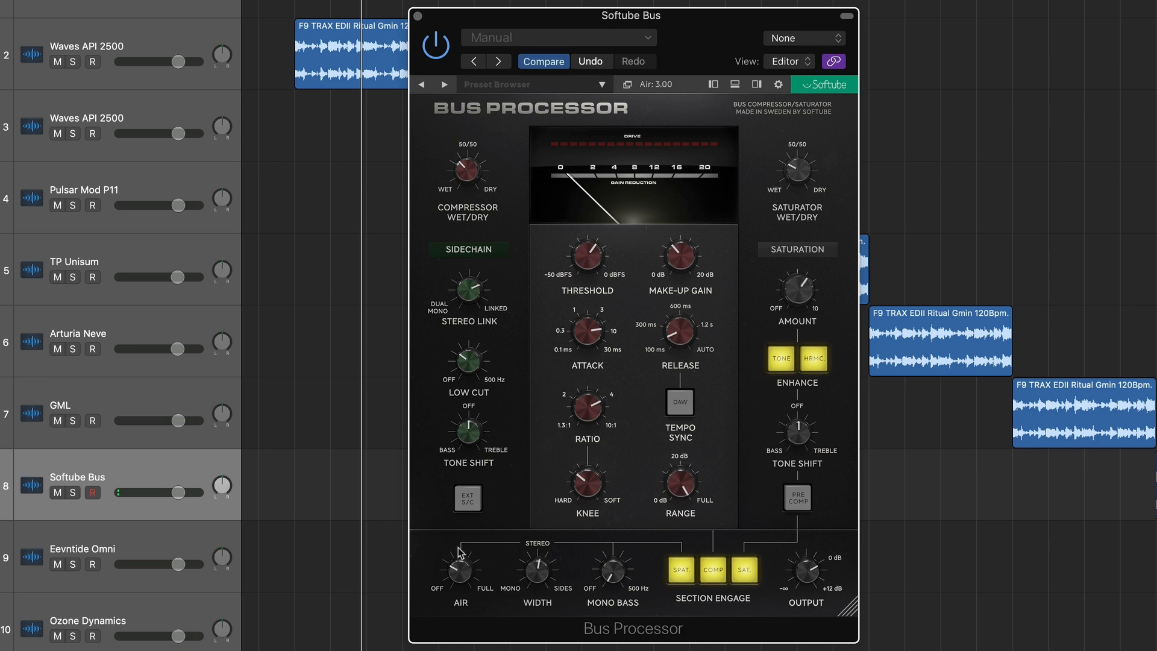
pyautogui.moveTo(454, 558); pyautogui.dragTo(455, 560)
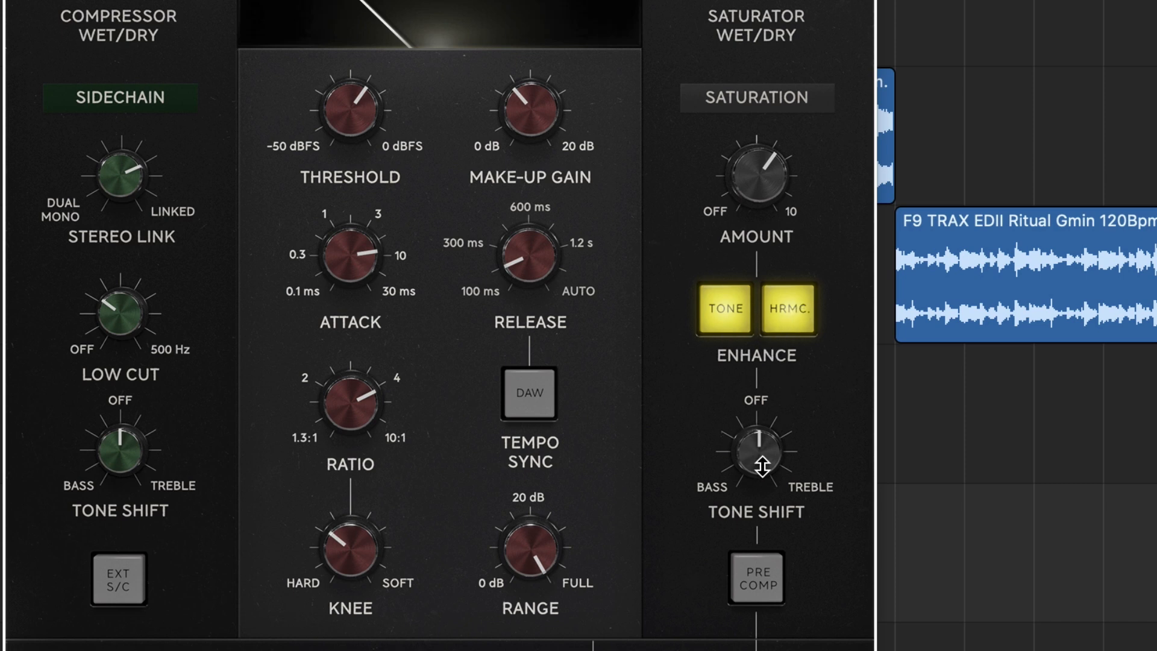
pyautogui.moveTo(123, 302); pyautogui.dragTo(112, 289)
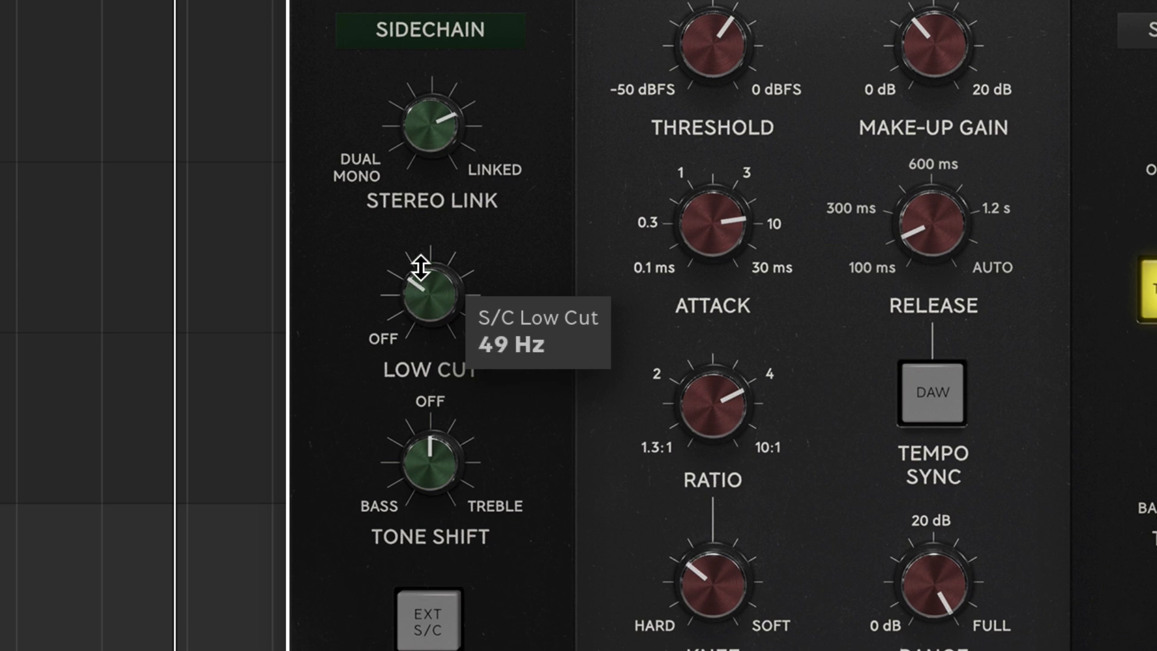
pyautogui.moveTo(418, 129); pyautogui.dragTo(414, 142)
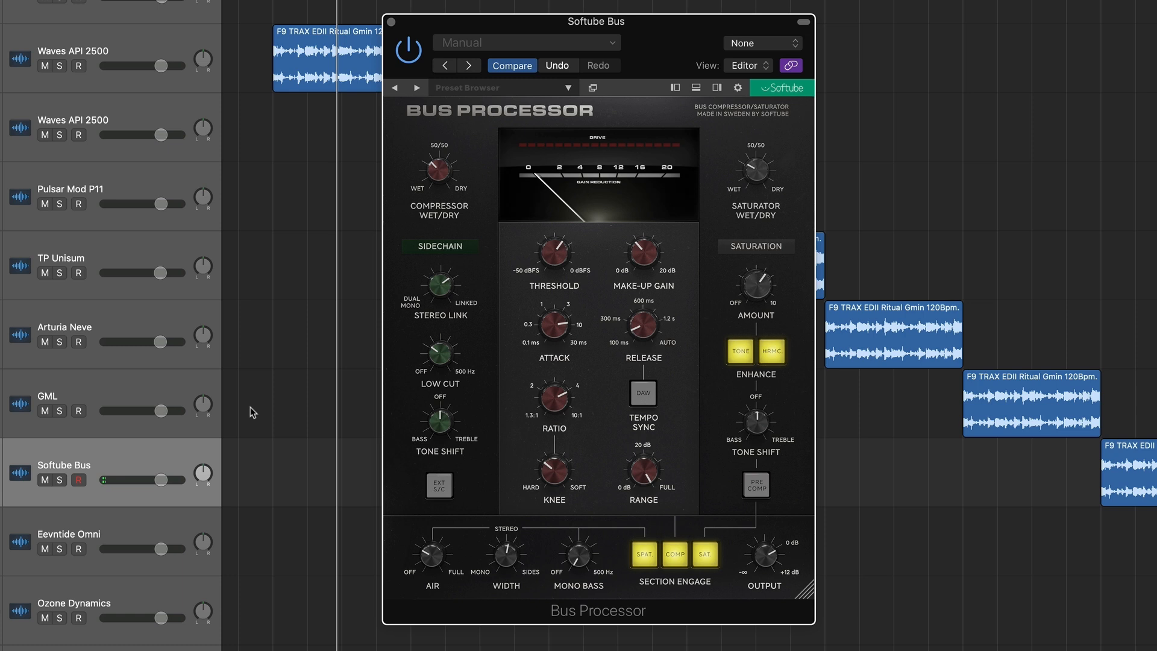
# Step: Select the Eventide Omni track and examine the function control on its Omnipressor
pyautogui.scroll(-1, 251, 408)
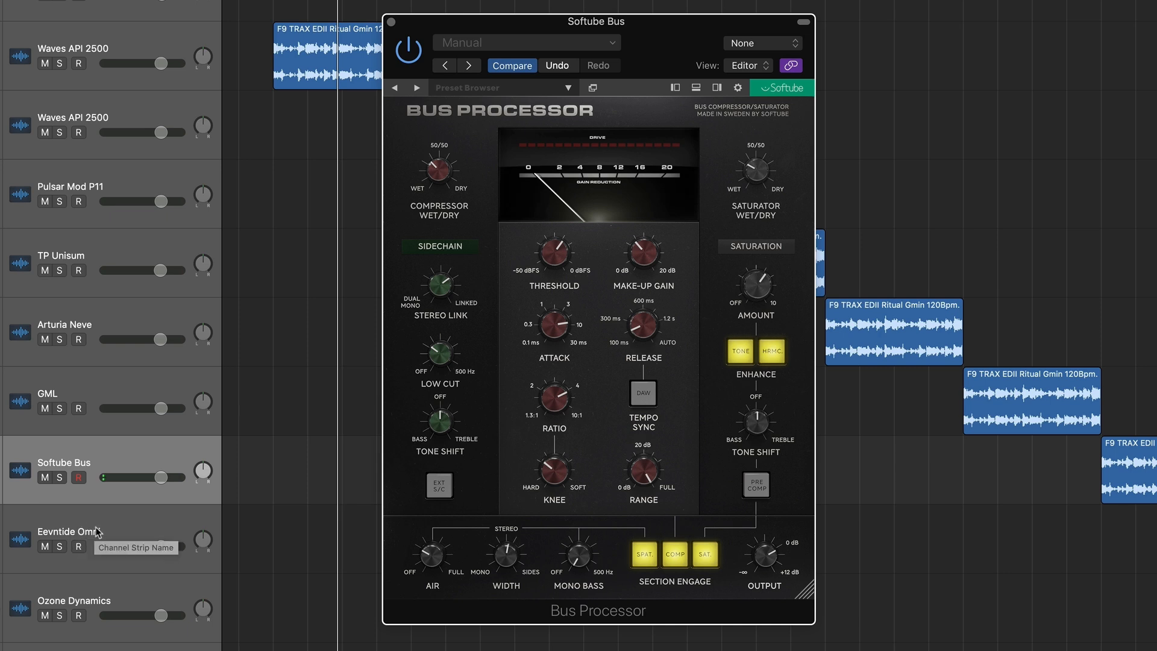
pyautogui.click(97, 532)
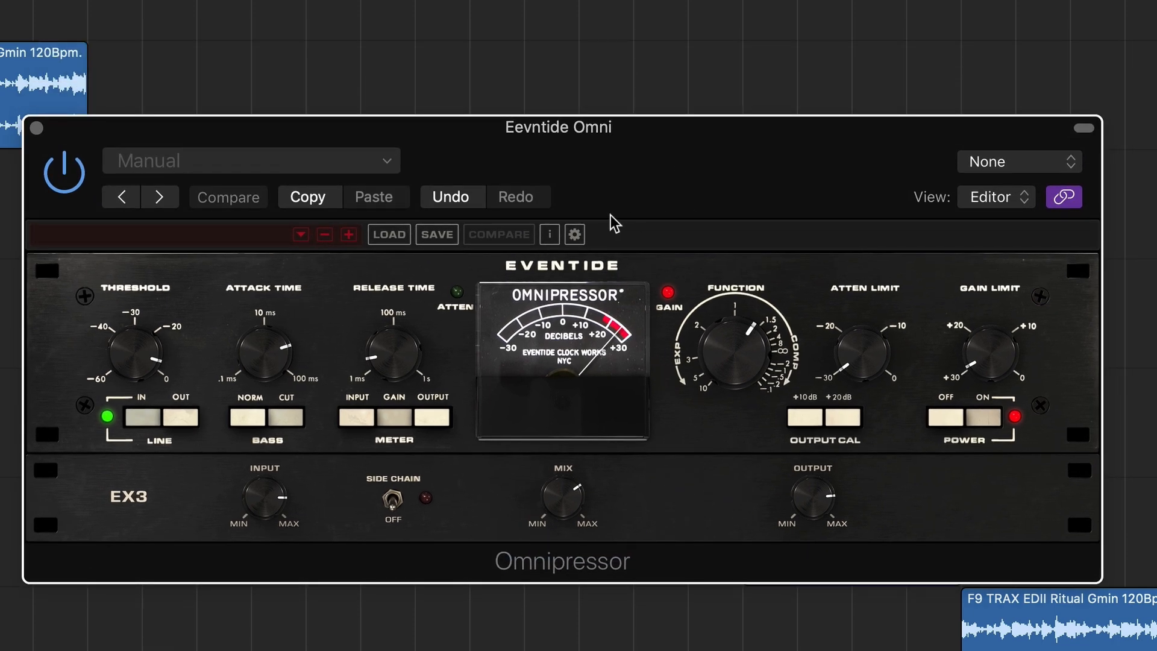
pyautogui.moveTo(710, 359)
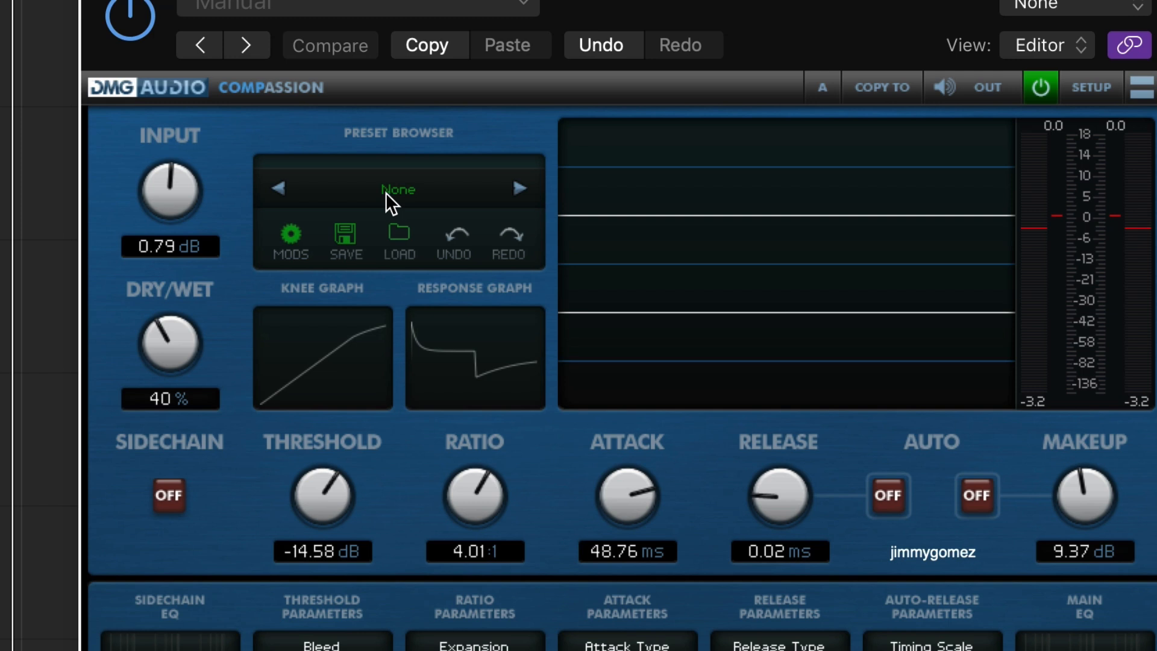
# Step: Browse the DMG Compassion preset categories, including Characters and Compression Styles, without loading a preset
pyautogui.click(385, 196)
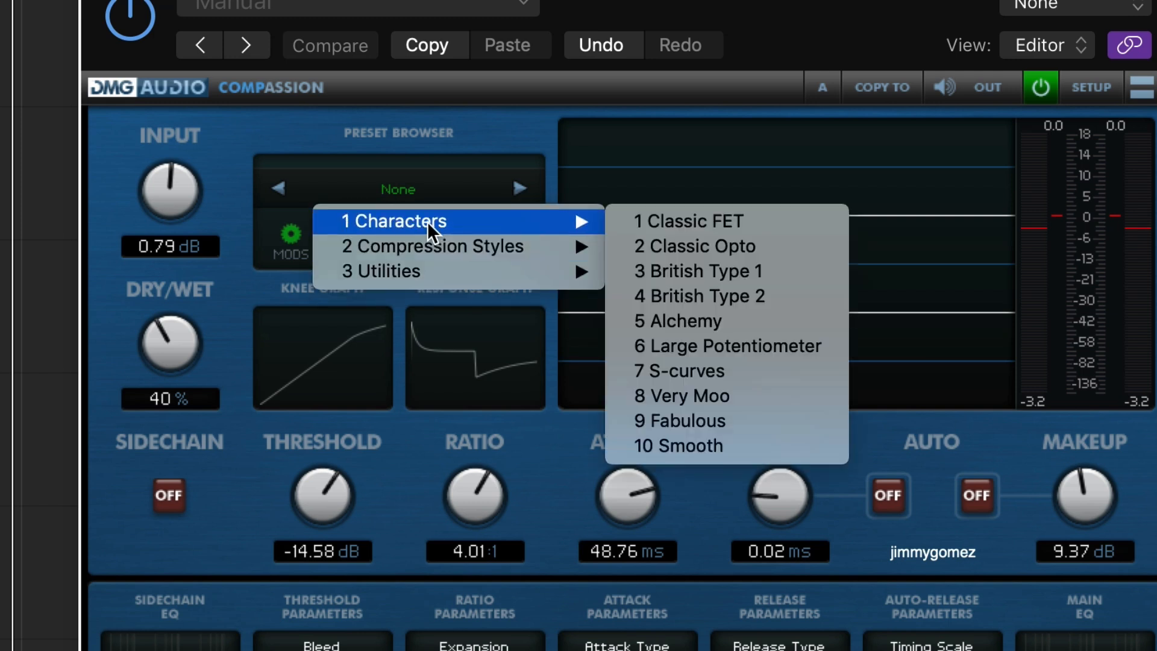
pyautogui.moveTo(430, 245)
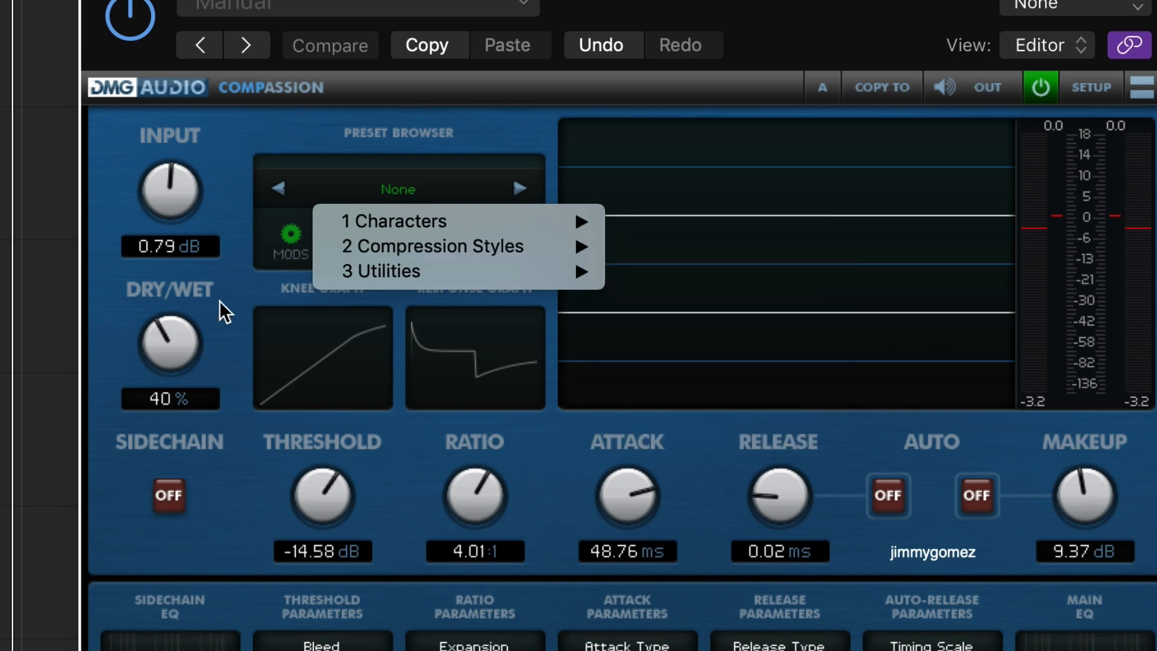
pyautogui.click(220, 302)
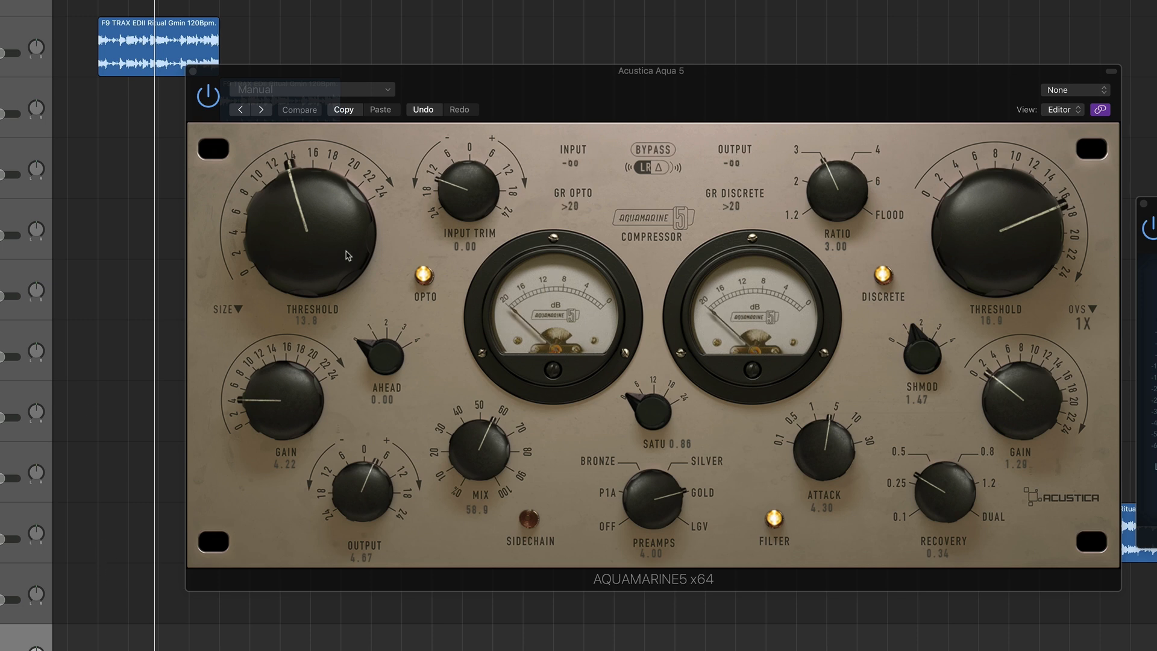
pyautogui.moveTo(582, 79); pyautogui.dragTo(536, 83)
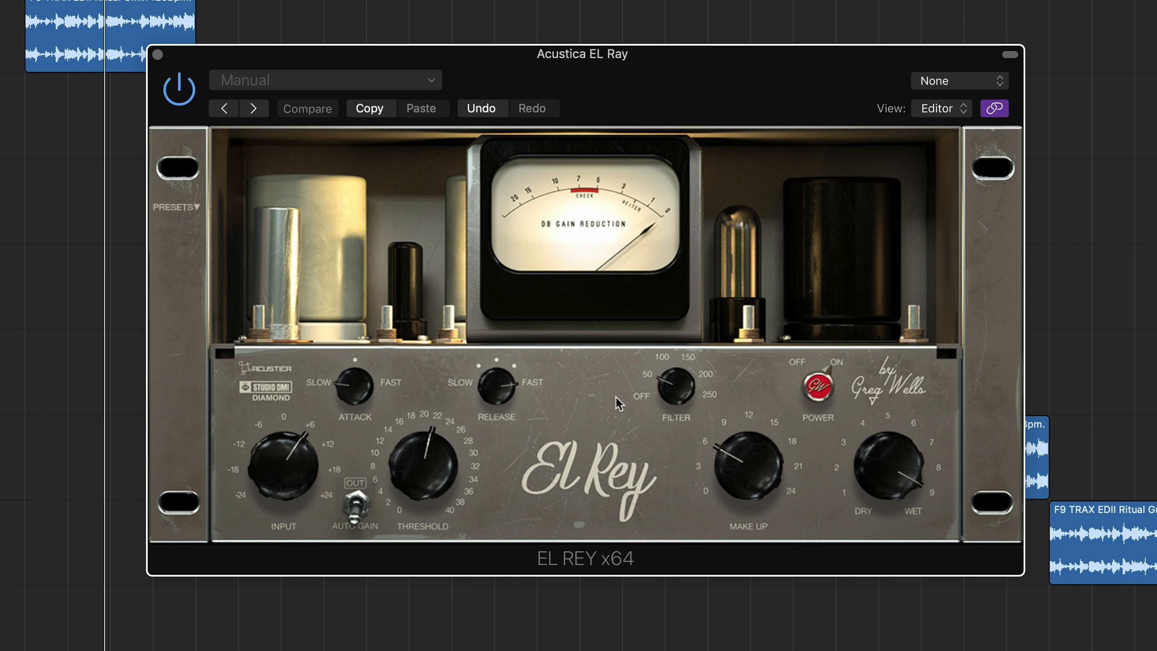
pyautogui.moveTo(671, 97)
pyautogui.mouseDown()
pyautogui.moveTo(654, 95)
pyautogui.moveTo(665, 99)
pyautogui.mouseUp()
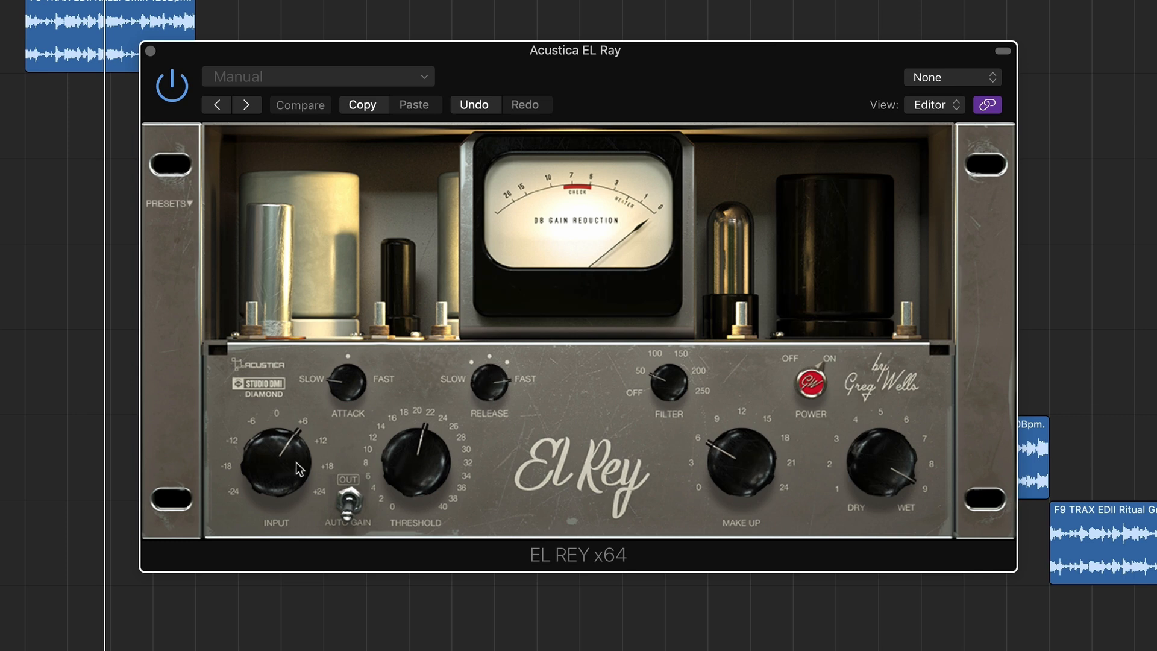
# Step: Turn the El Rey's input down to about 0 and back up to just below +6
pyautogui.moveTo(287, 458)
pyautogui.mouseDown()
pyautogui.moveTo(278, 478)
pyautogui.moveTo(273, 464)
pyautogui.mouseUp()
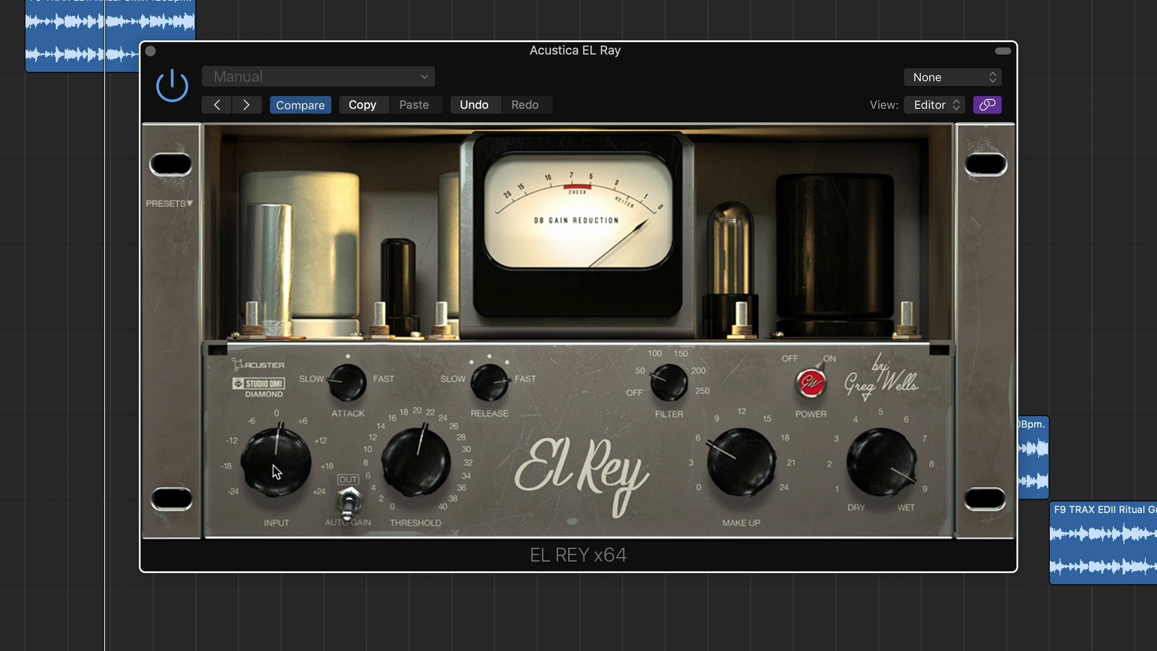
pyautogui.moveTo(270, 426); pyautogui.dragTo(253, 405)
pyautogui.moveTo(268, 462)
pyautogui.mouseDown()
pyautogui.moveTo(274, 450)
pyautogui.moveTo(255, 467)
pyautogui.mouseUp()
pyautogui.moveTo(667, 78); pyautogui.dragTo(662, 78)
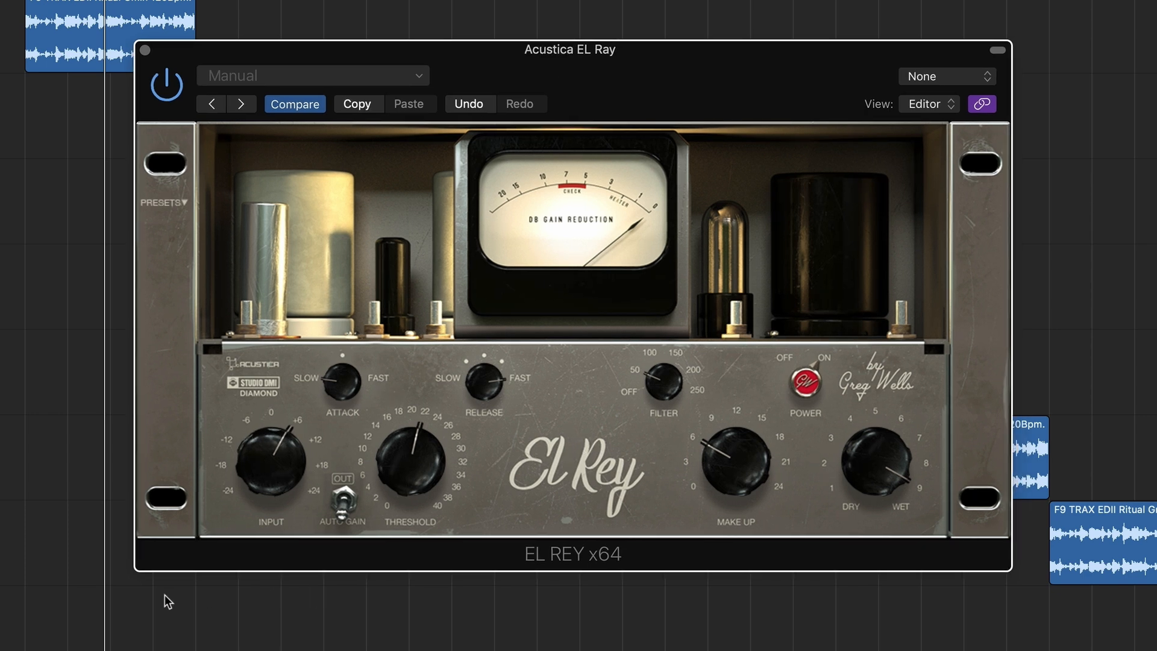
# Step: Close the El Rey and open the MaxxVolume plug-in on the Waves Max Volume track
pyautogui.click(145, 50)
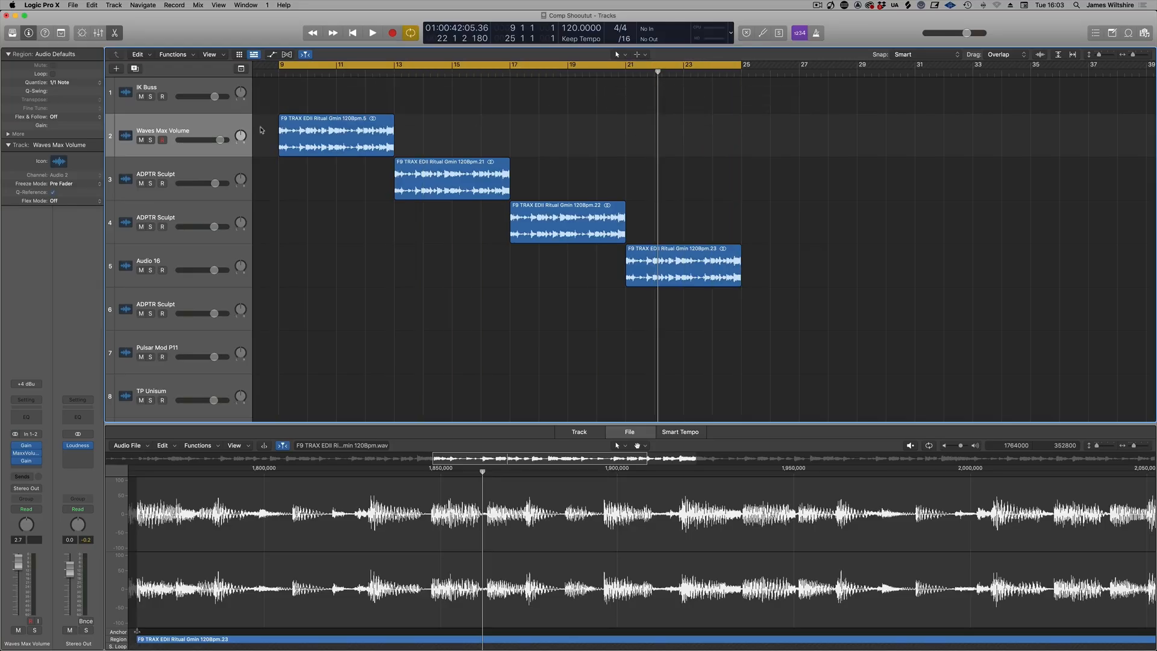
pyautogui.moveTo(22, 456)
pyautogui.click(40, 456)
pyautogui.moveTo(554, 139); pyautogui.dragTo(992, 112)
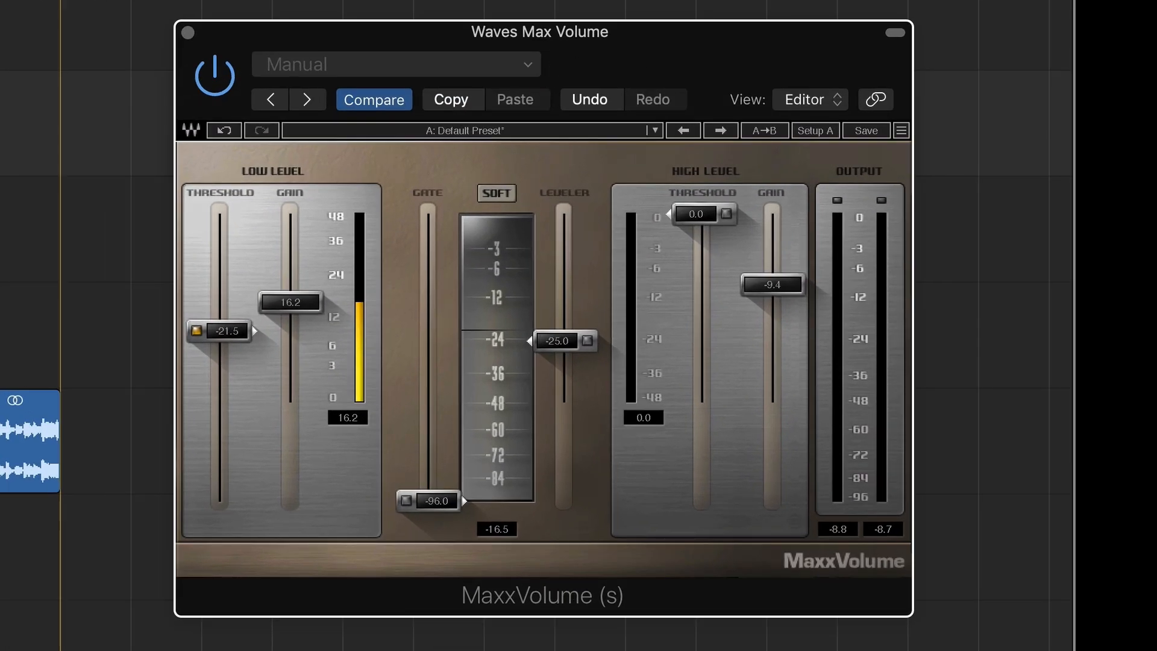
pyautogui.click(60, 6)
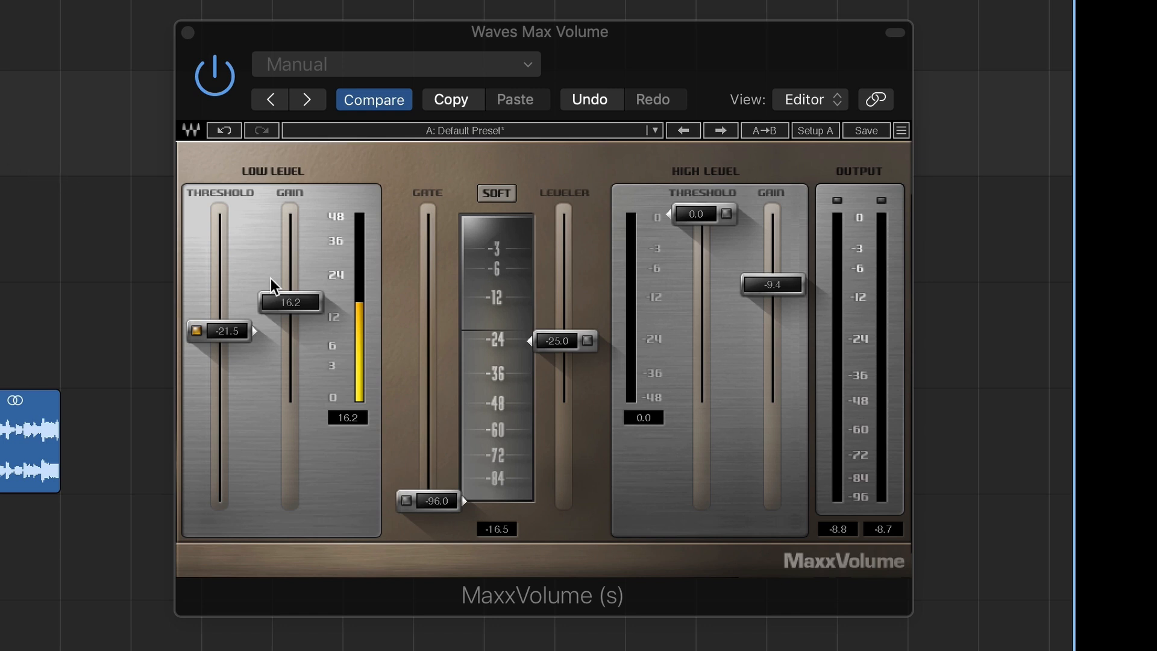
# Step: Play the loop and compare the sound with MaxxVolume bypassed and active, finishing by stopping playback
pyautogui.press('space')
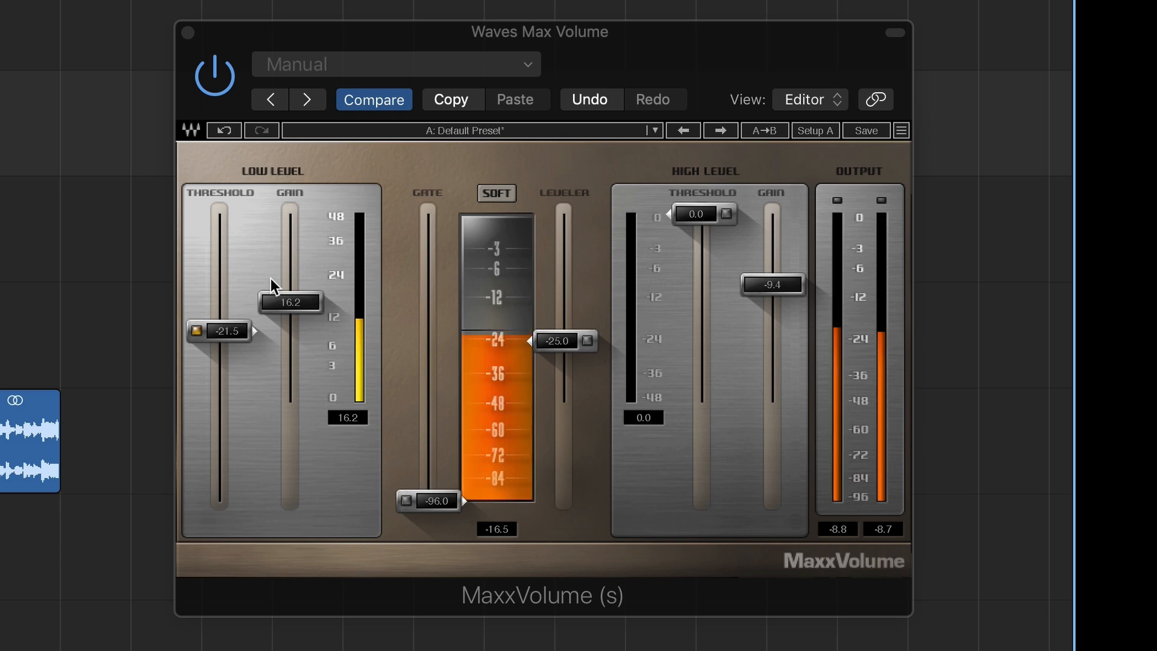
pyautogui.click(214, 84)
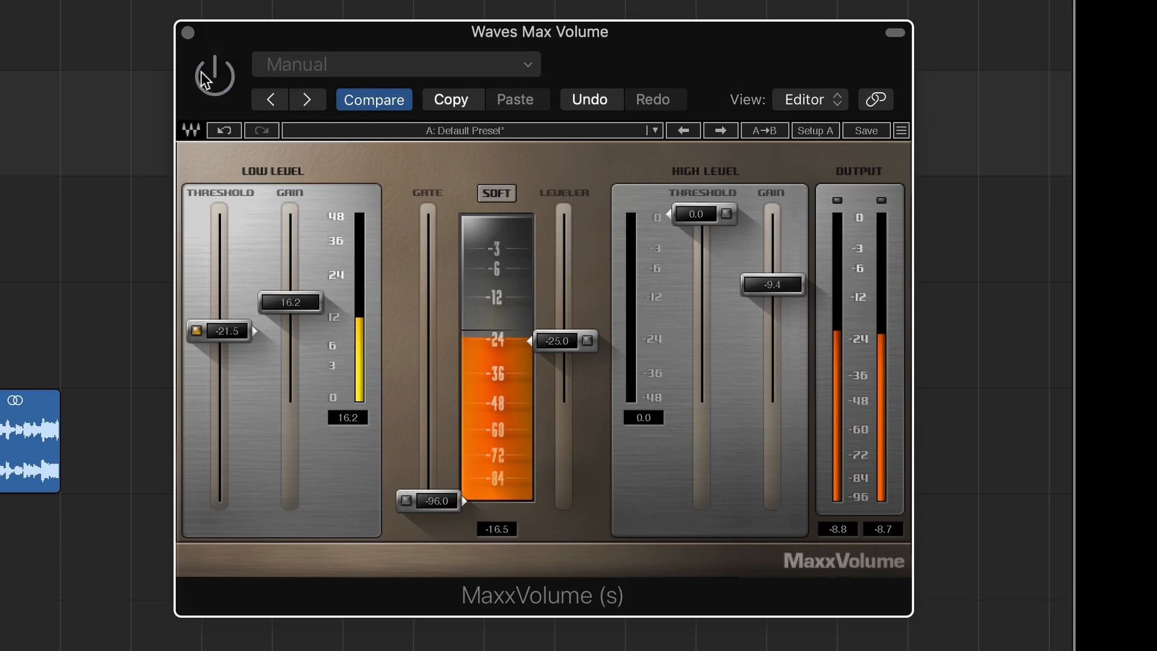
pyautogui.click(213, 70)
pyautogui.press('space')
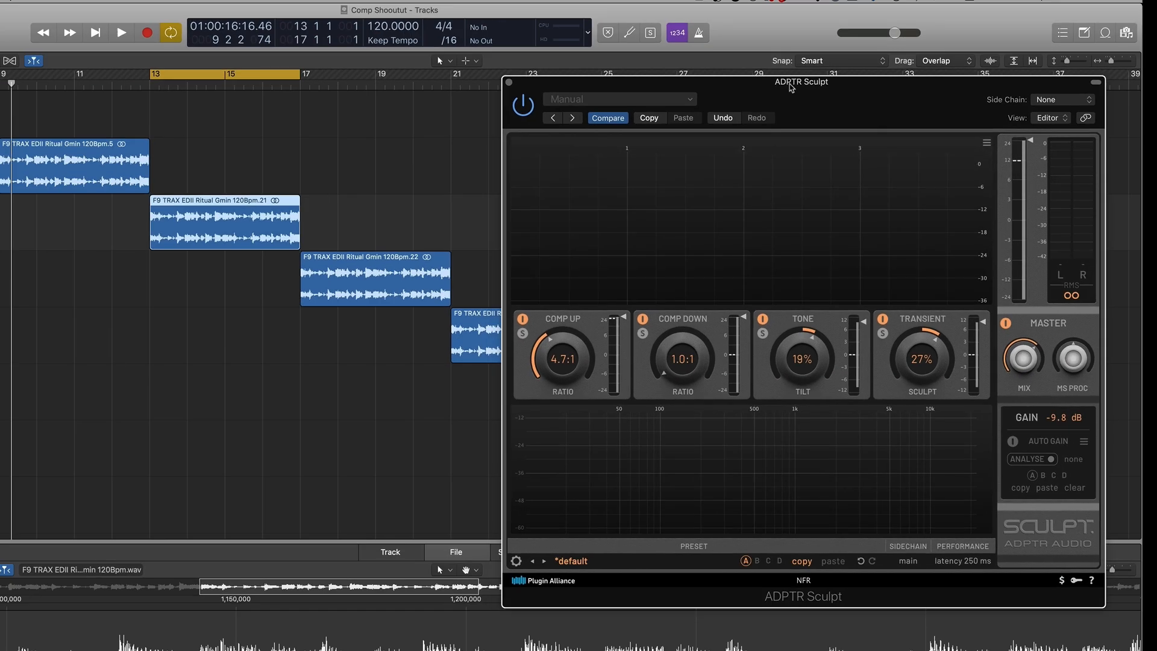
# Step: Examine ADPTR Sculpt's Comp Up and Comp Down ratios and audition the bar 13 loop while adjusting the Comp Up ratio
pyautogui.moveTo(577, 364)
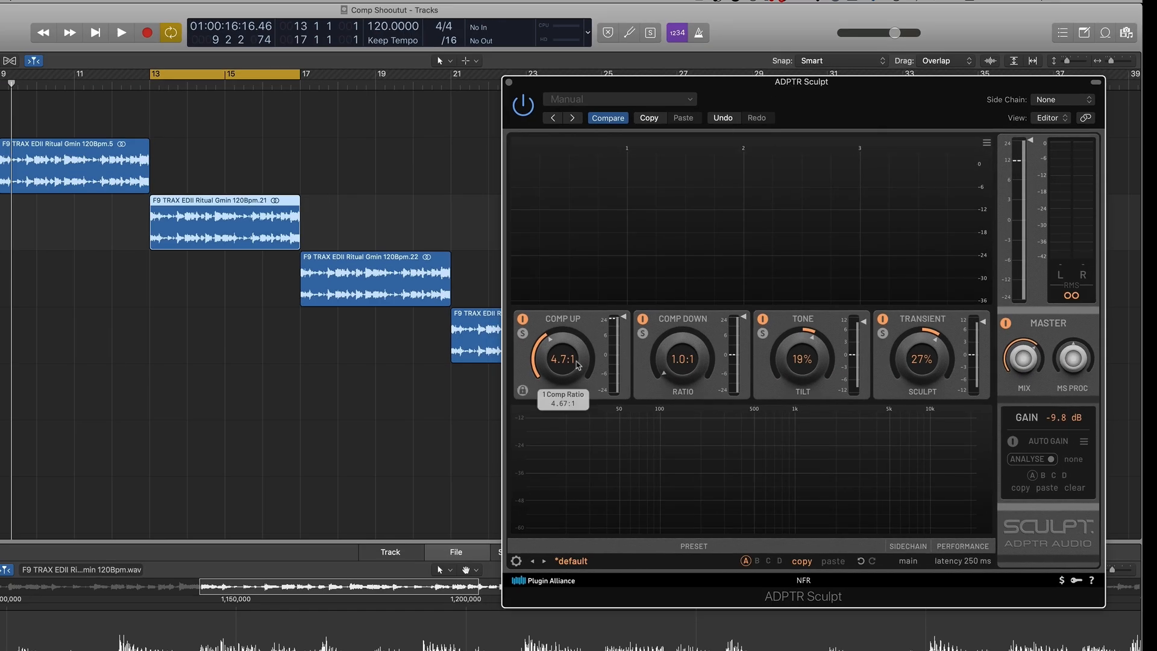
pyautogui.moveTo(816, 352)
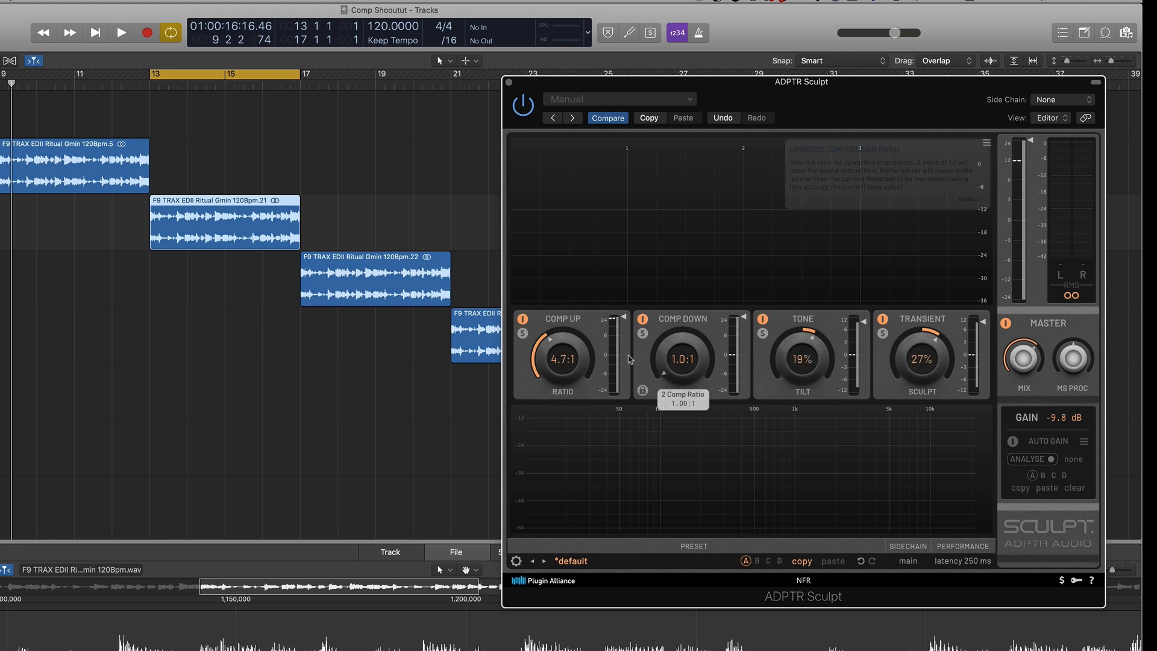
pyautogui.moveTo(718, 373)
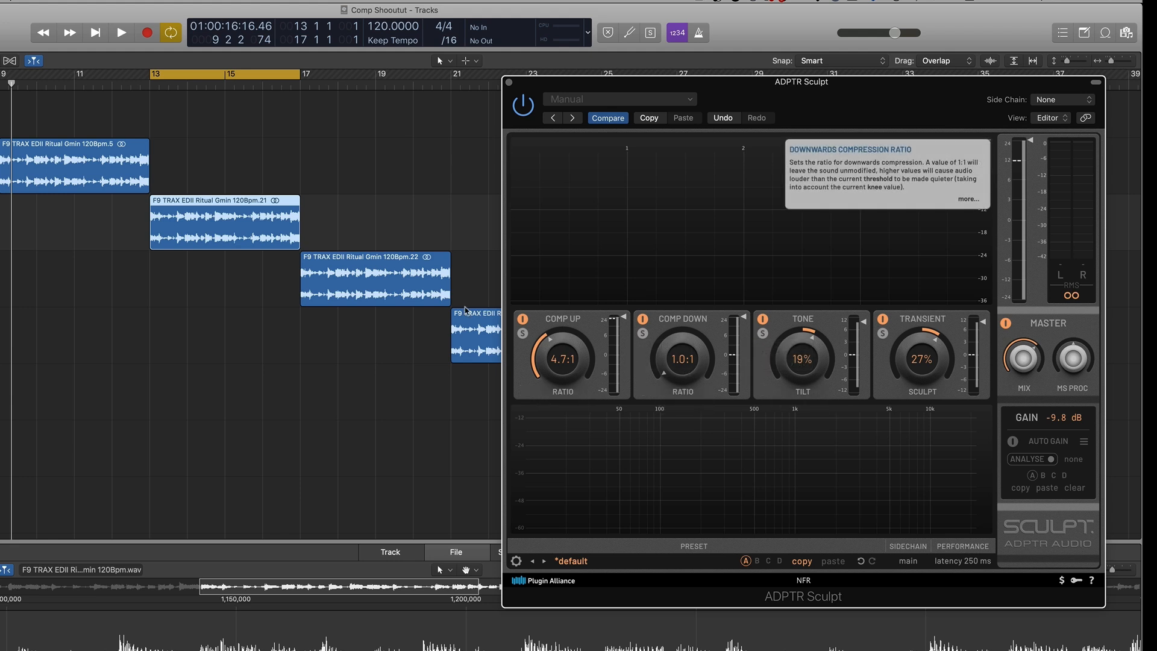
pyautogui.press('space')
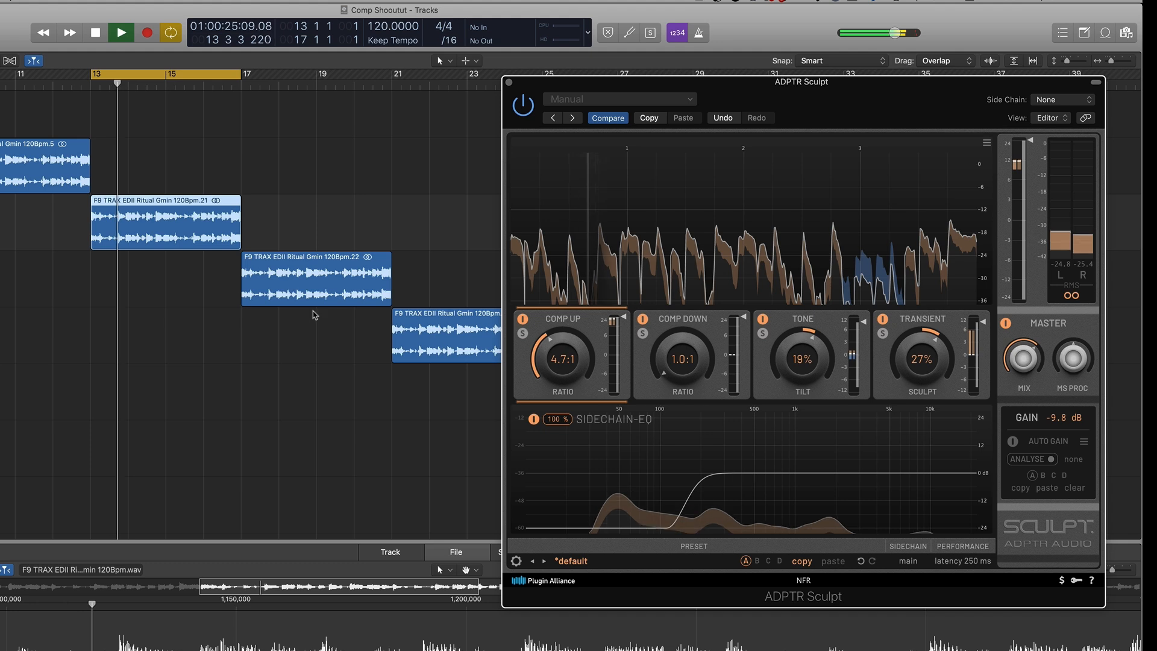
pyautogui.moveTo(566, 356); pyautogui.dragTo(552, 356)
pyautogui.press('space')
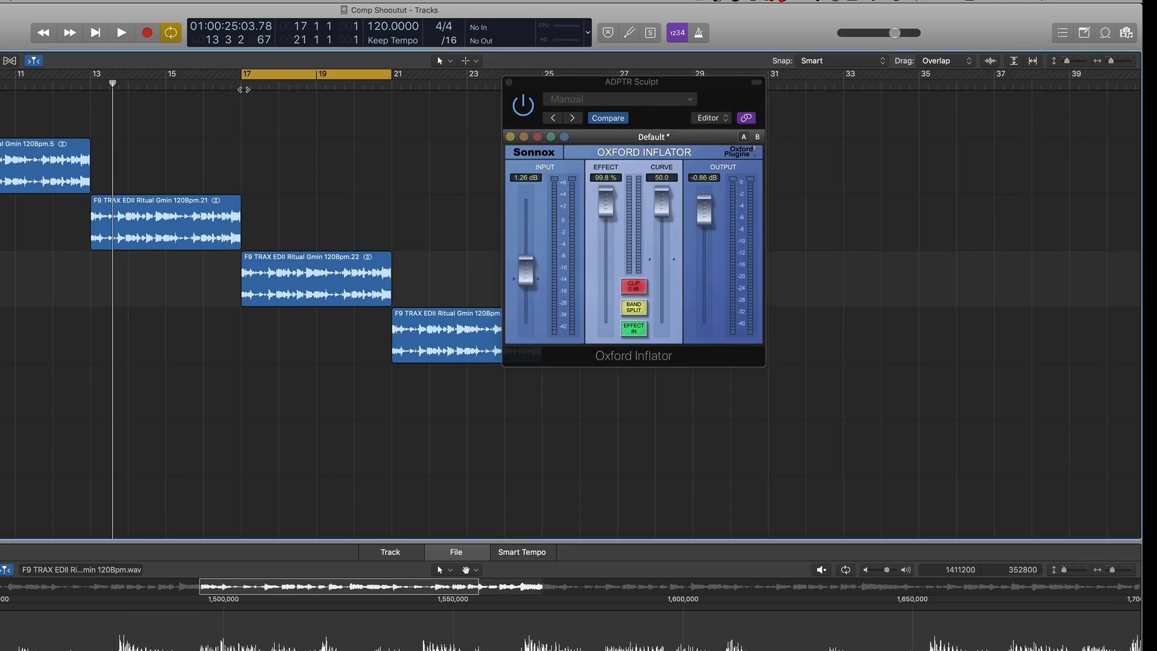
# Step: Return the playhead to bar 17 and play the loop, comparing the Oxford Inflator bypassed and active
pyautogui.press('Return')
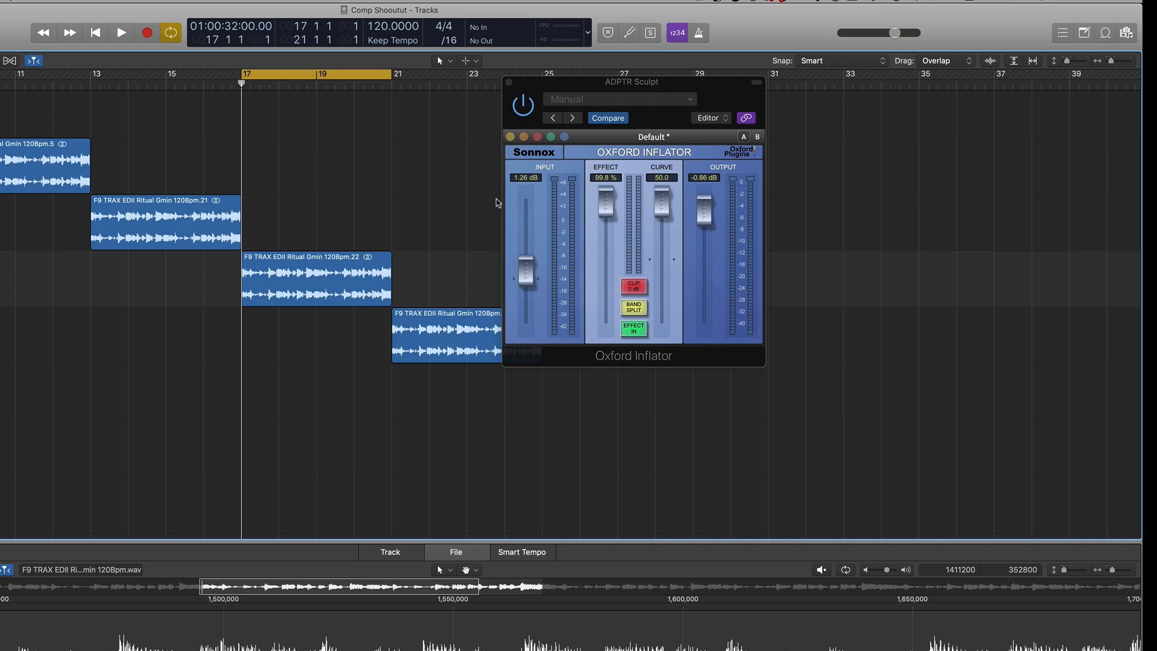
pyautogui.moveTo(648, 117); pyautogui.dragTo(749, 188)
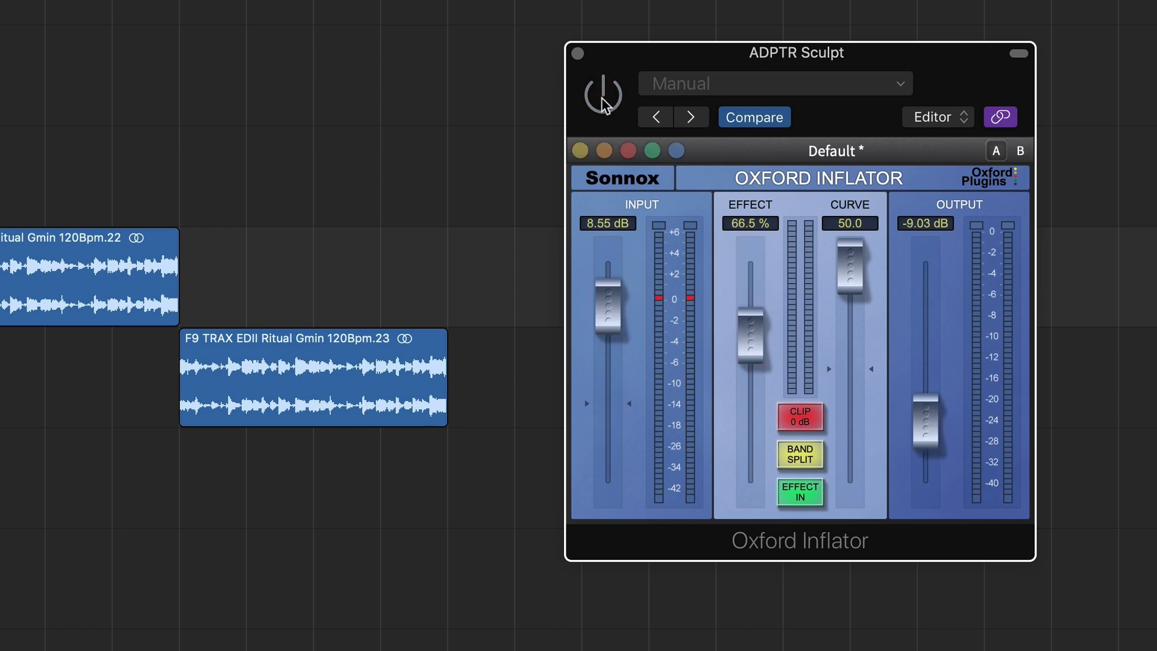
pyautogui.press('space')
pyautogui.click(603, 95)
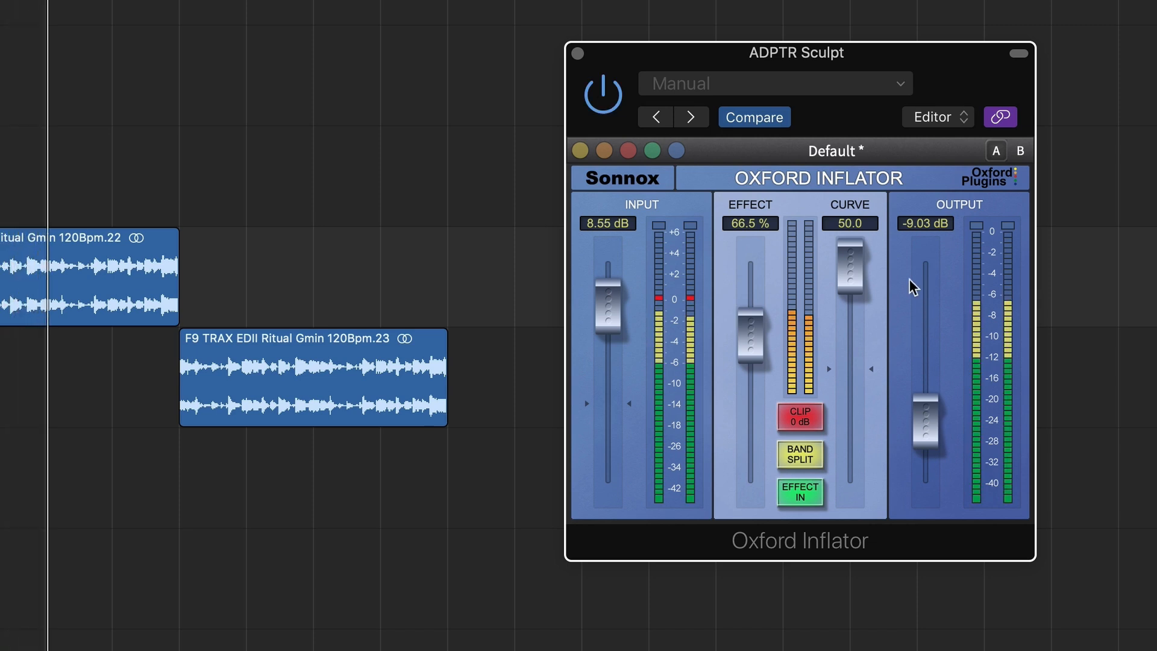
# Step: Set the Oxford Inflator's output to -9.37 dB and compare the level with the plug-in bypassed and active
pyautogui.moveTo(926, 408); pyautogui.dragTo(926, 413)
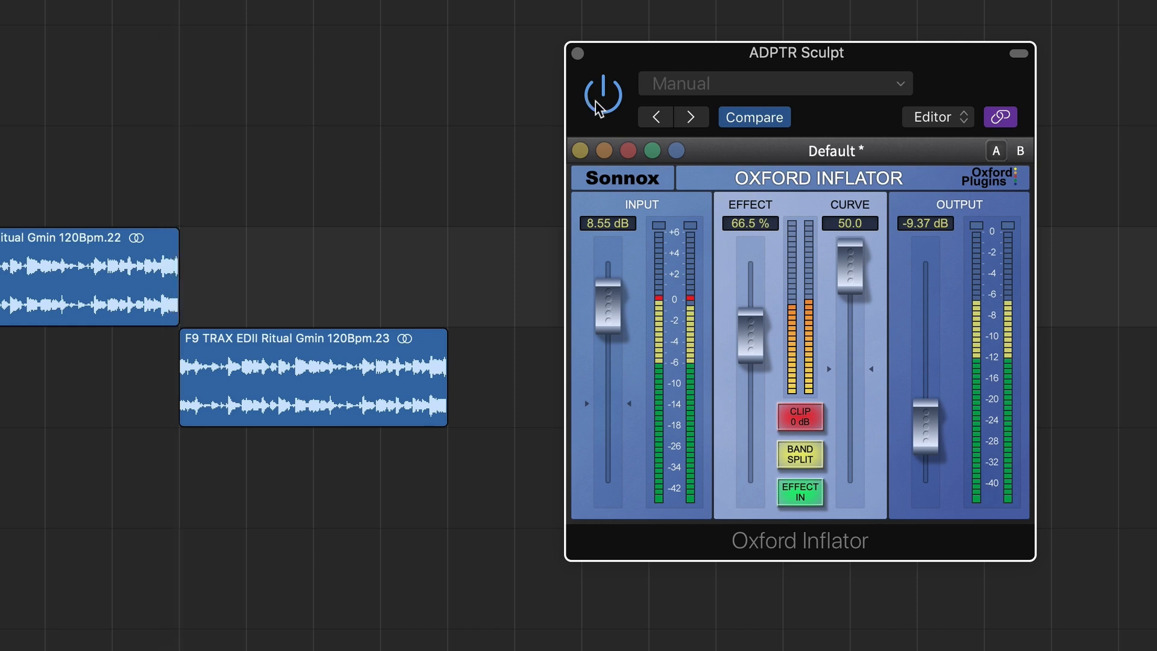
pyautogui.click(603, 98)
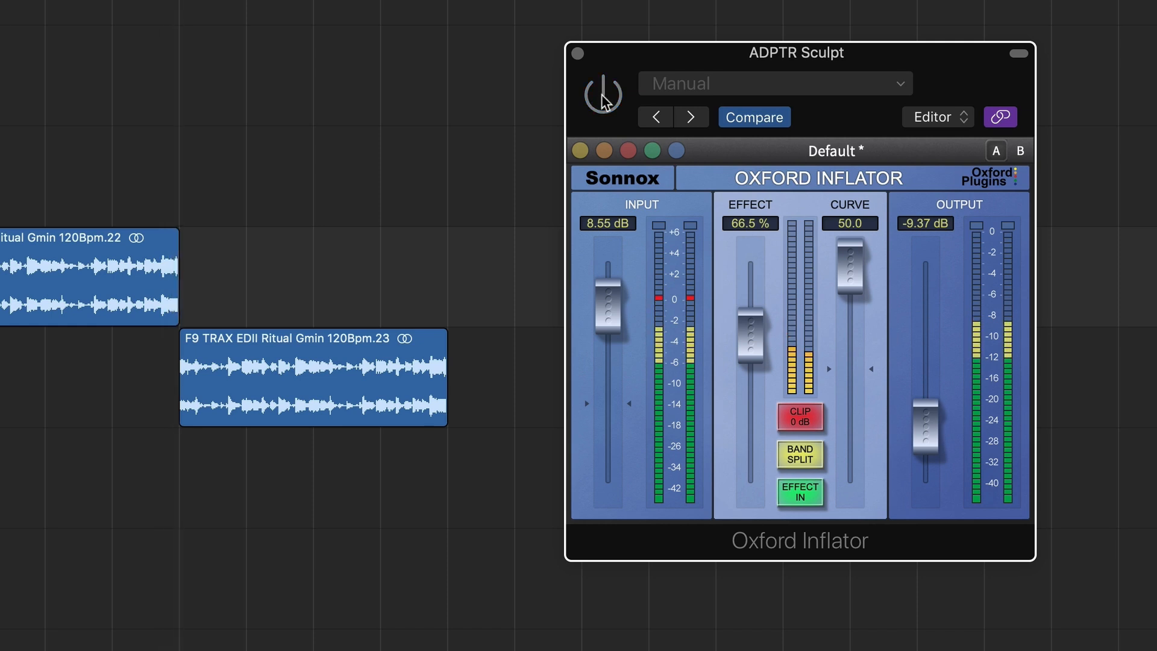
pyautogui.click(604, 98)
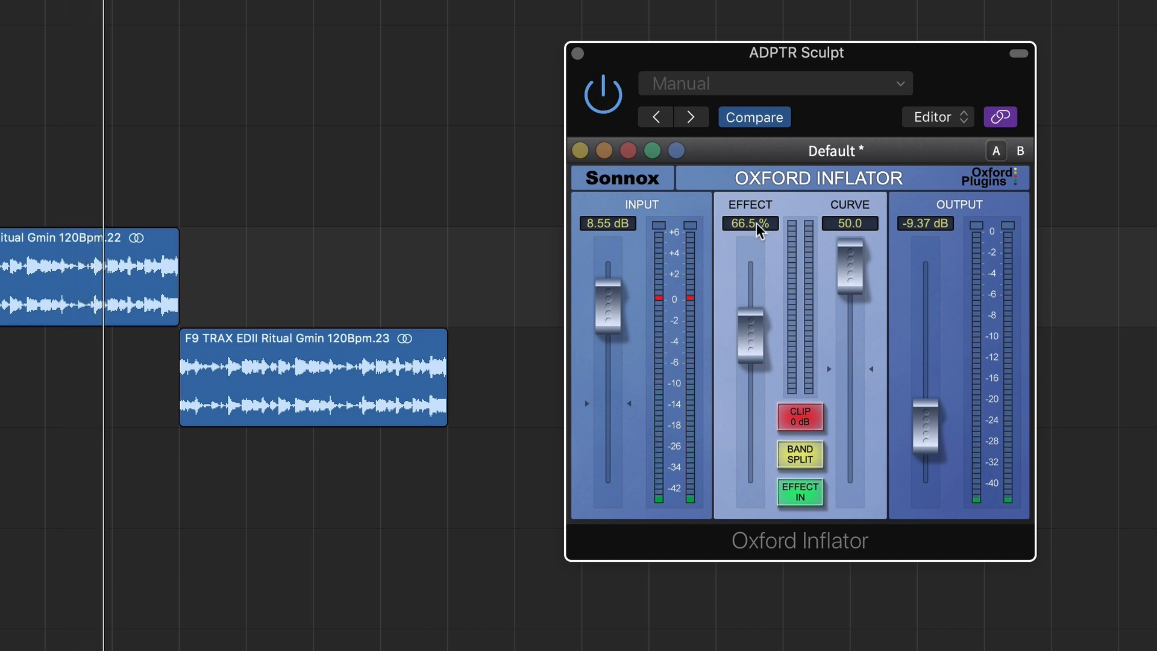
# Step: Raise the Oxford Inflator's effect amount to 99.9 %
pyautogui.moveTo(757, 349)
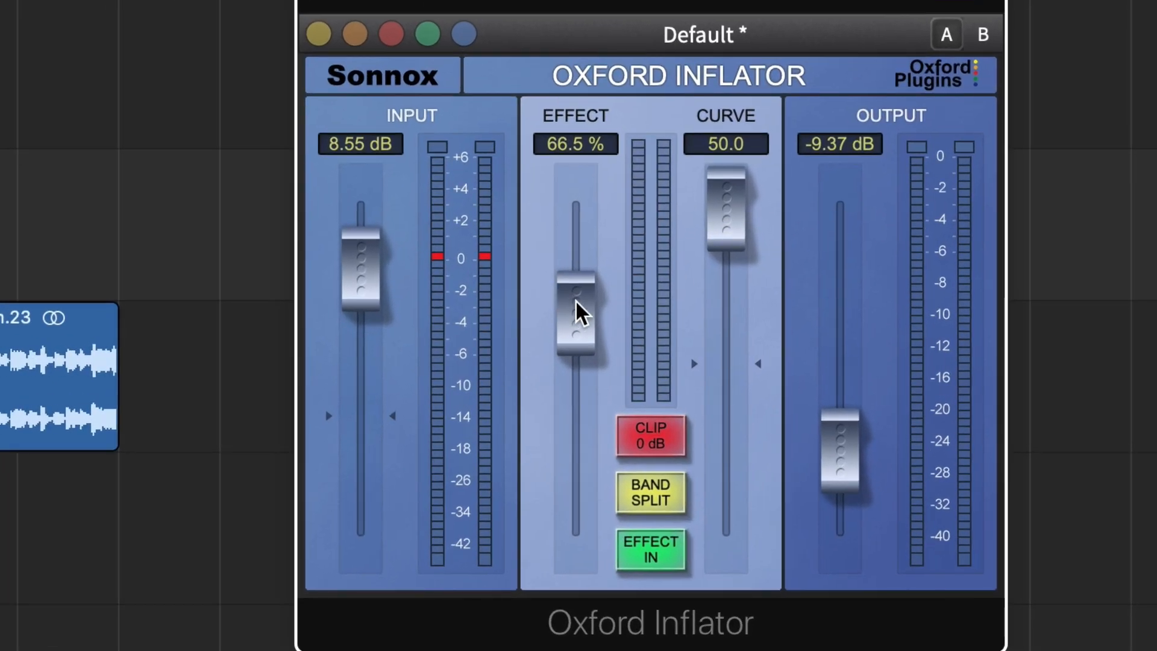
pyautogui.moveTo(670, 323); pyautogui.dragTo(608, 376)
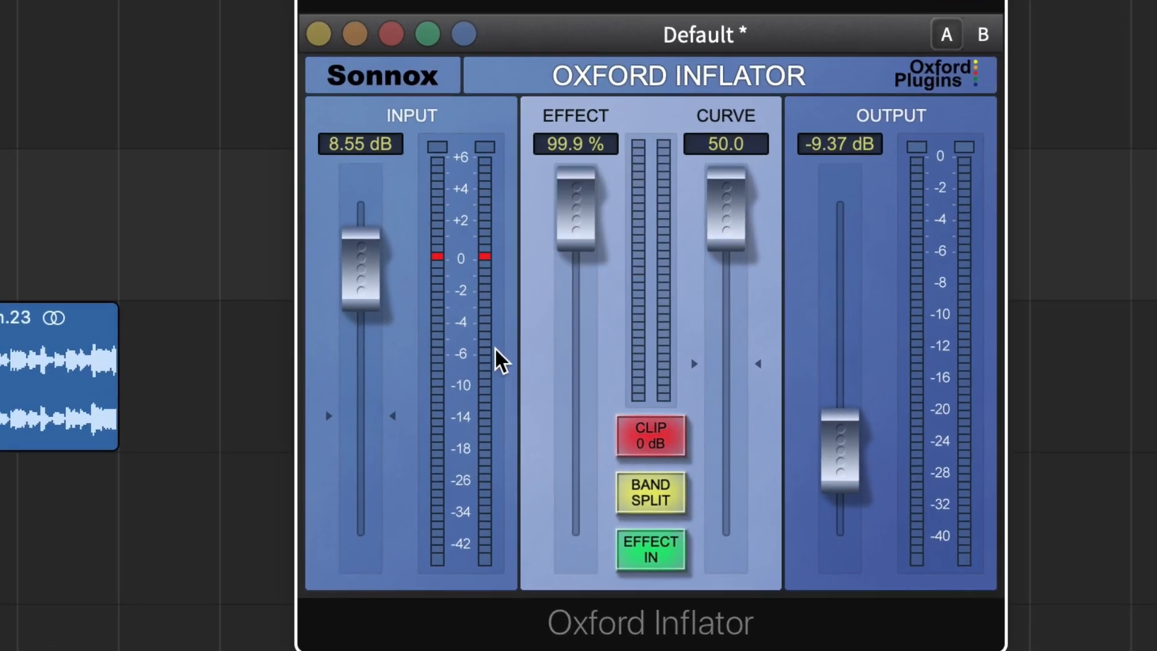
pyautogui.moveTo(616, 198); pyautogui.dragTo(596, 68)
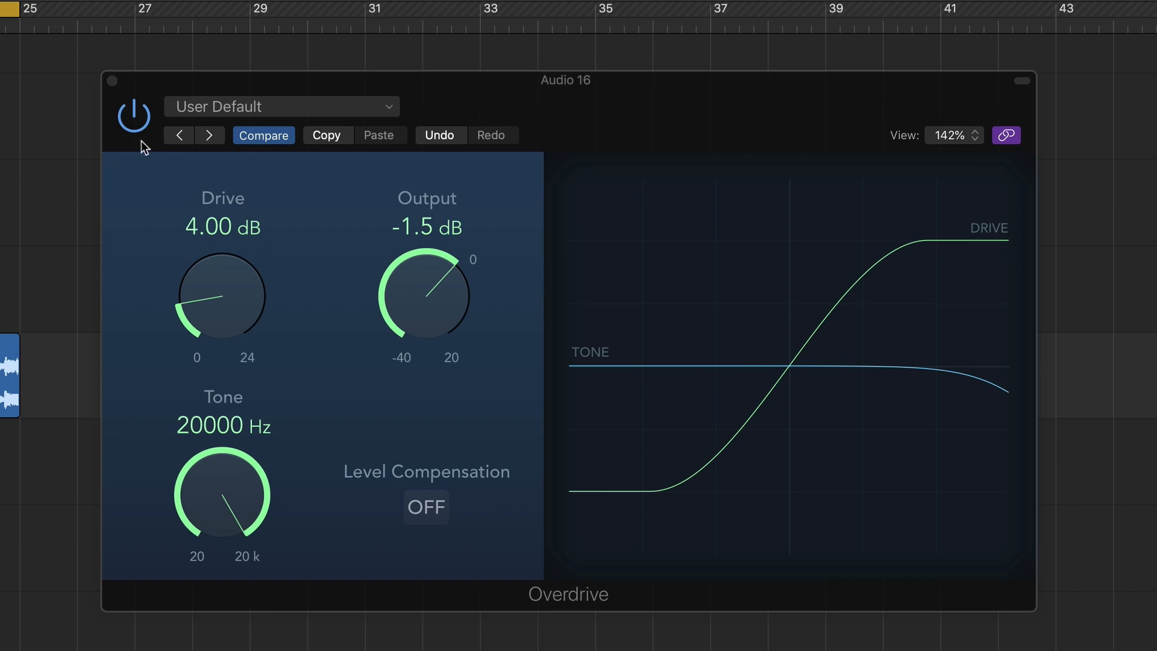
# Step: Lower the Overdrive's output to -4.0 dB, comparing the plug-in bypassed and active before and after
pyautogui.click(126, 116)
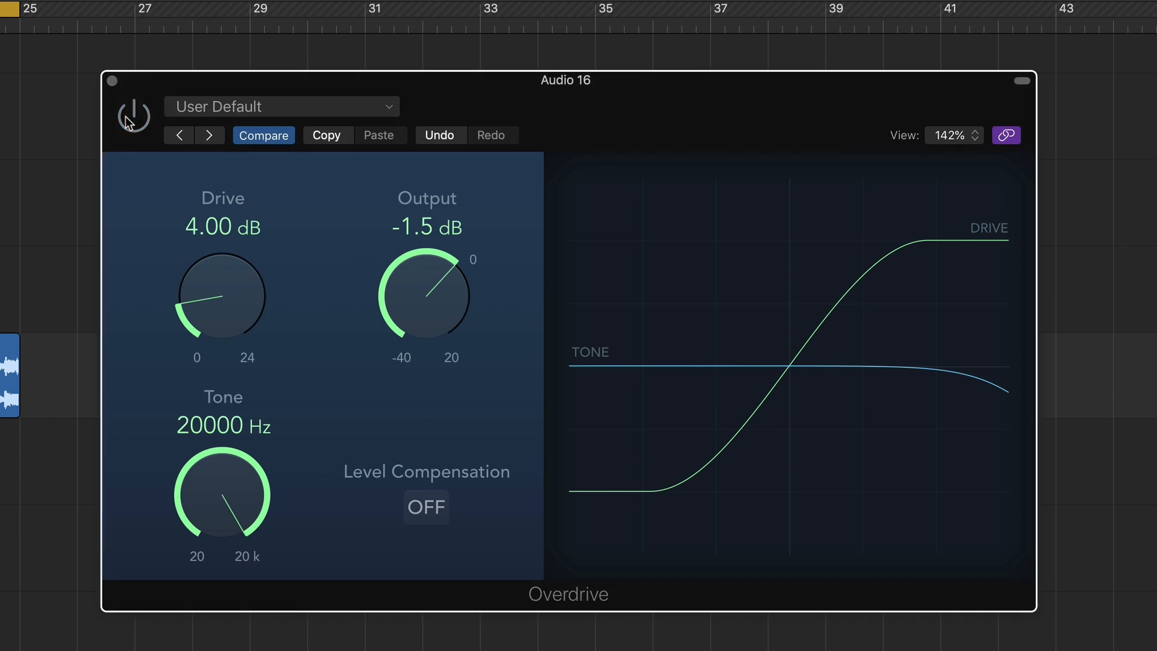
pyautogui.click(127, 116)
pyautogui.moveTo(397, 283); pyautogui.dragTo(404, 301)
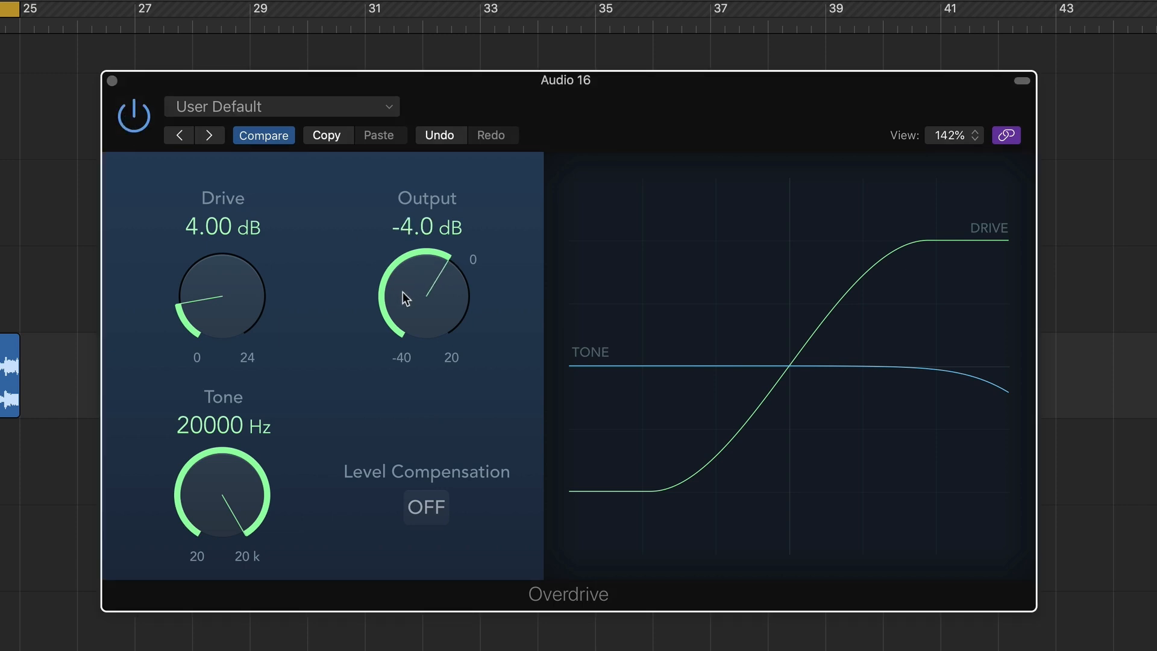
pyautogui.click(135, 128)
pyautogui.click(139, 114)
# Step: Set the Overdrive's drive to 3.75 dB and compare it bypassed and active
pyautogui.scroll(-1, 225, 320)
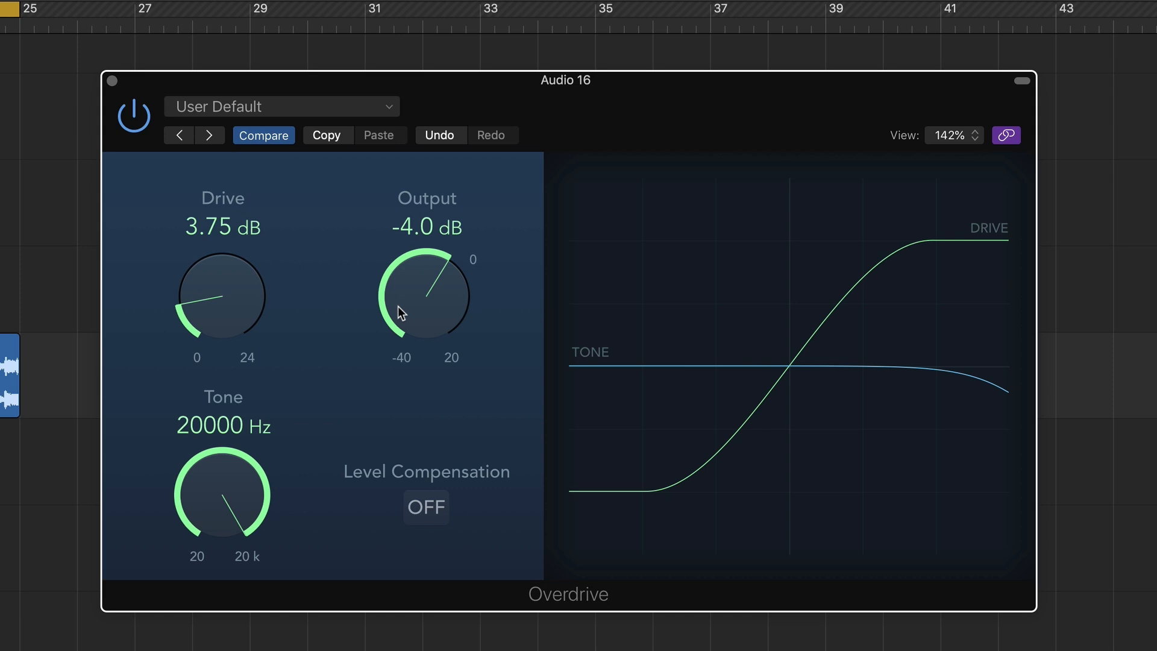
pyautogui.click(132, 120)
pyautogui.click(134, 123)
# Step: Reset the Overdrive's drive to 0.00 dB, set its output to 0.0 dB, and compare it with bypass
pyautogui.keyDown('alt'); pyautogui.click(223, 301); pyautogui.keyUp('alt')
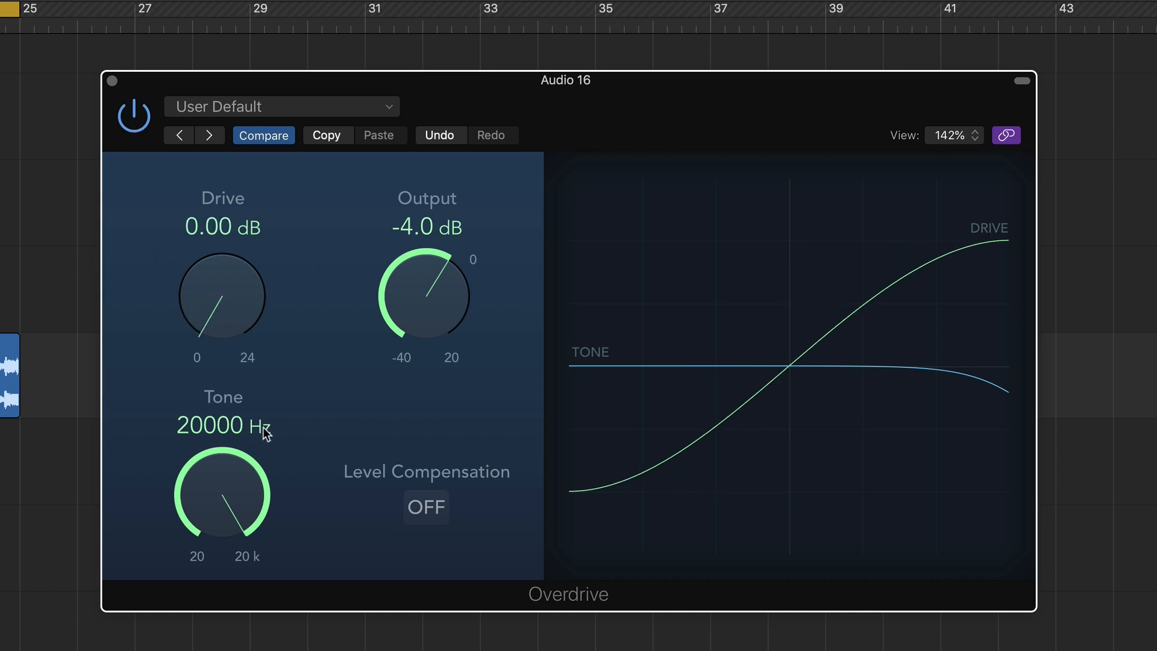
pyautogui.moveTo(410, 277); pyautogui.dragTo(412, 265)
pyautogui.click(132, 127)
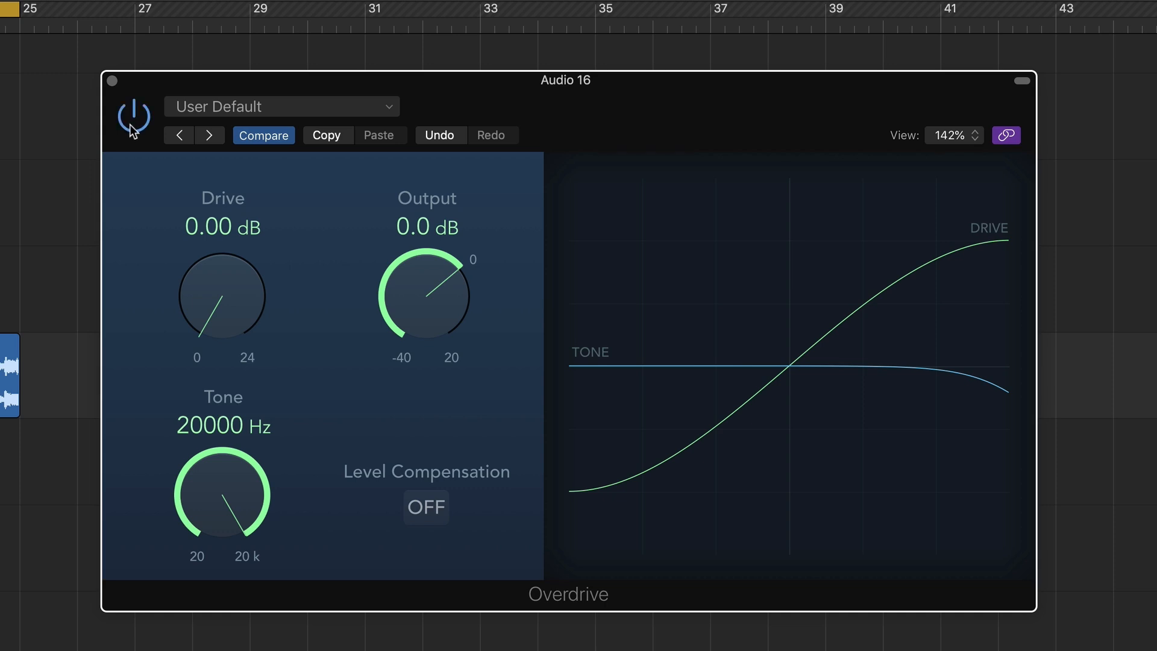
pyautogui.click(132, 128)
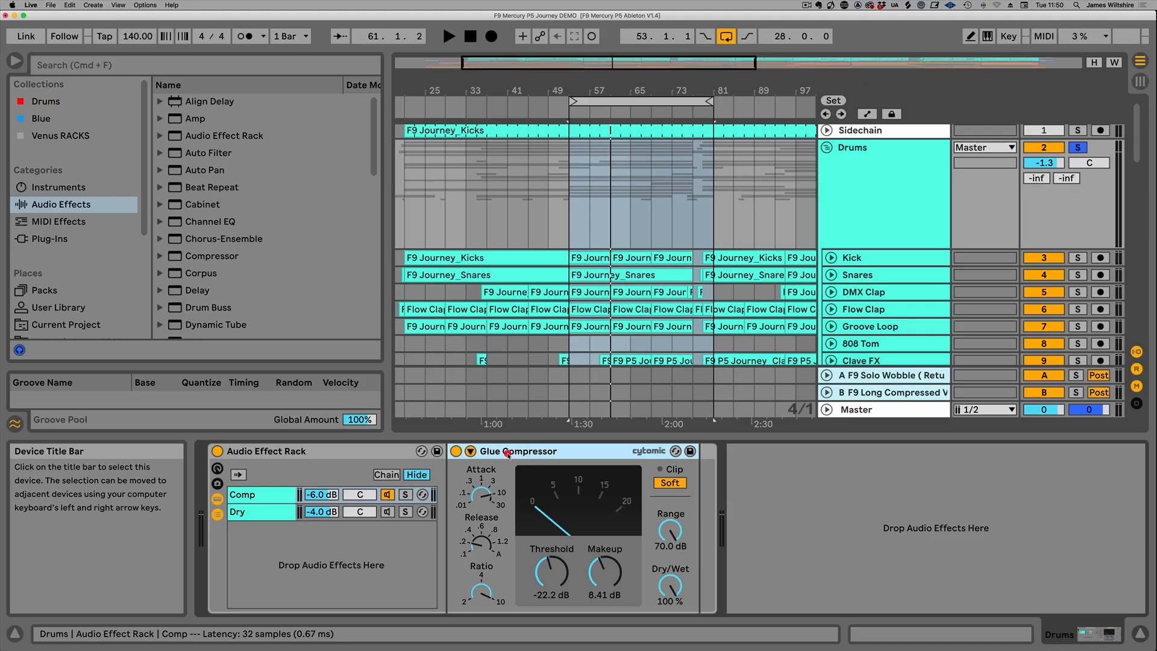
# Step: In Ableton Live, select the Glue Compressor on the Drums group and expand its sidechain section
pyautogui.click(522, 453)
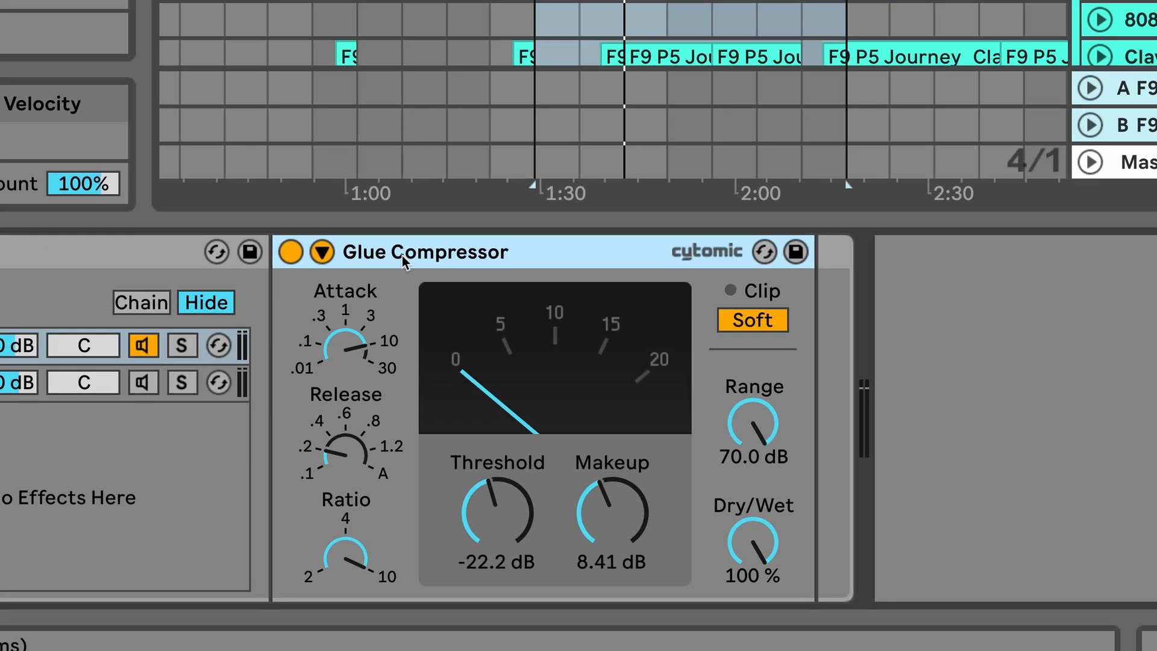
pyautogui.click(509, 453)
pyautogui.click(323, 255)
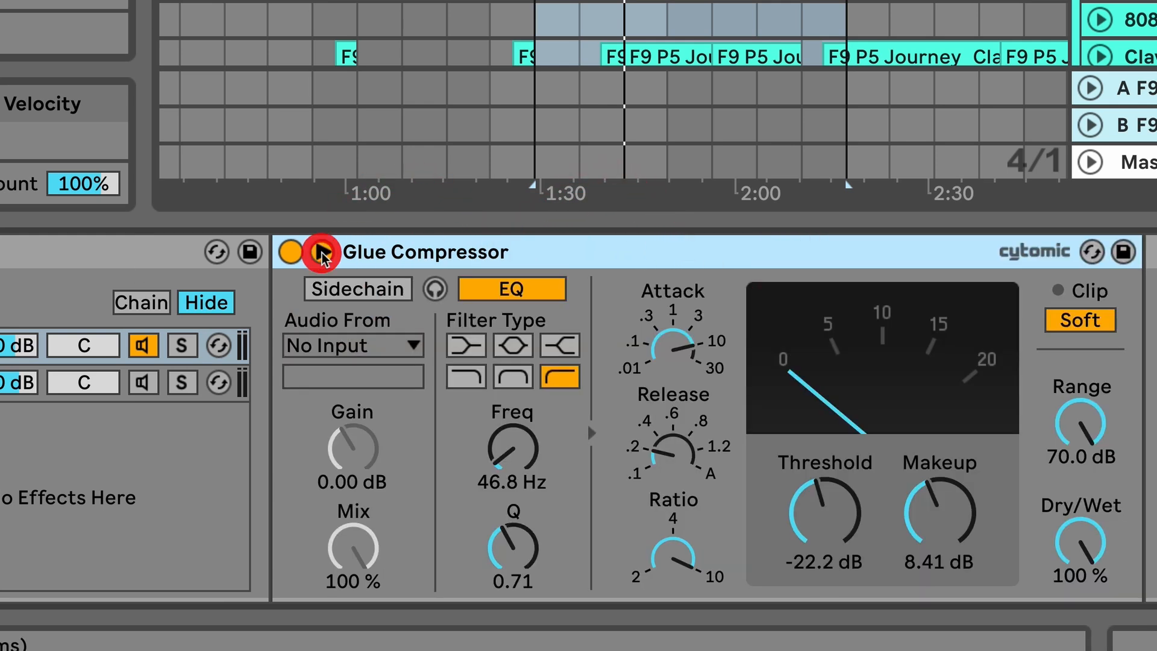
# Step: Examine the Glue Compressor's sidechain EQ switch and the frequency control of its high-pass filter
pyautogui.click(525, 294)
pyautogui.click(523, 298)
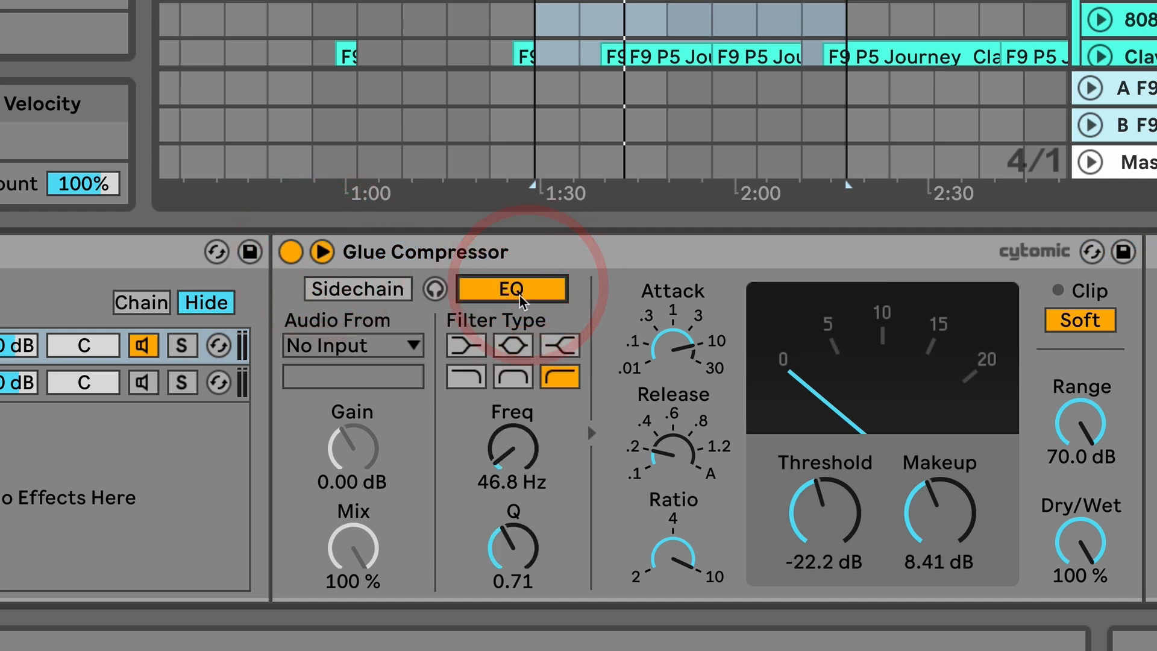
pyautogui.click(514, 457)
pyautogui.moveTo(514, 456); pyautogui.dragTo(514, 463)
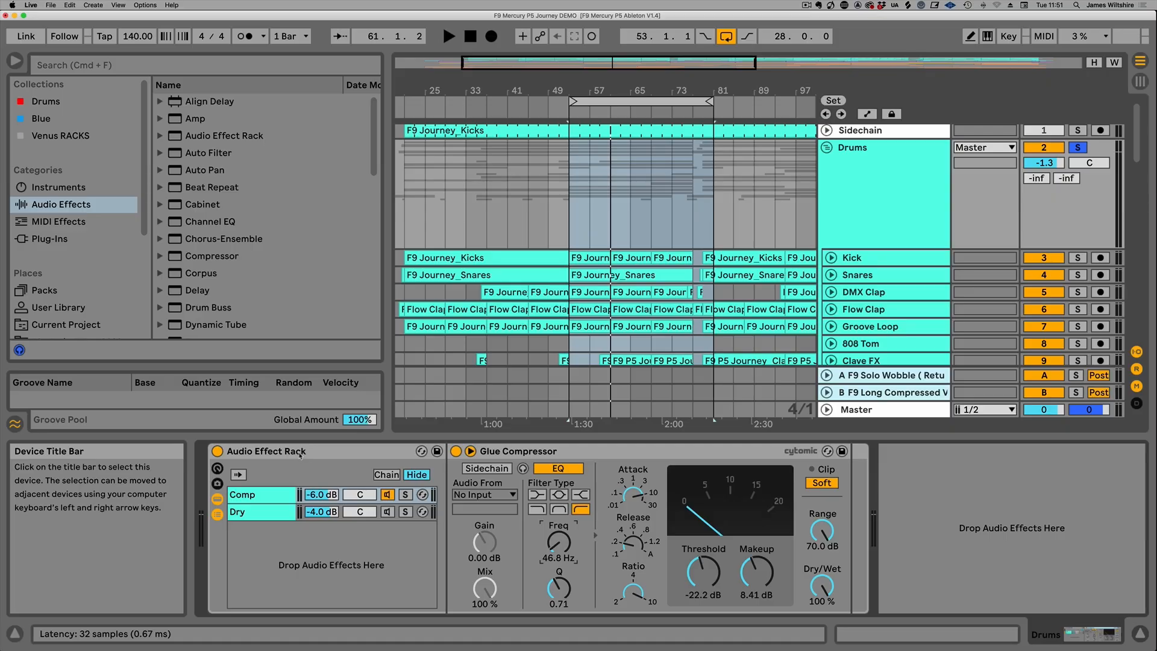
# Step: Select the drum group's Audio Effect Rack and compare the playing drums with its devices deactivated and reactivated
pyautogui.click(299, 455)
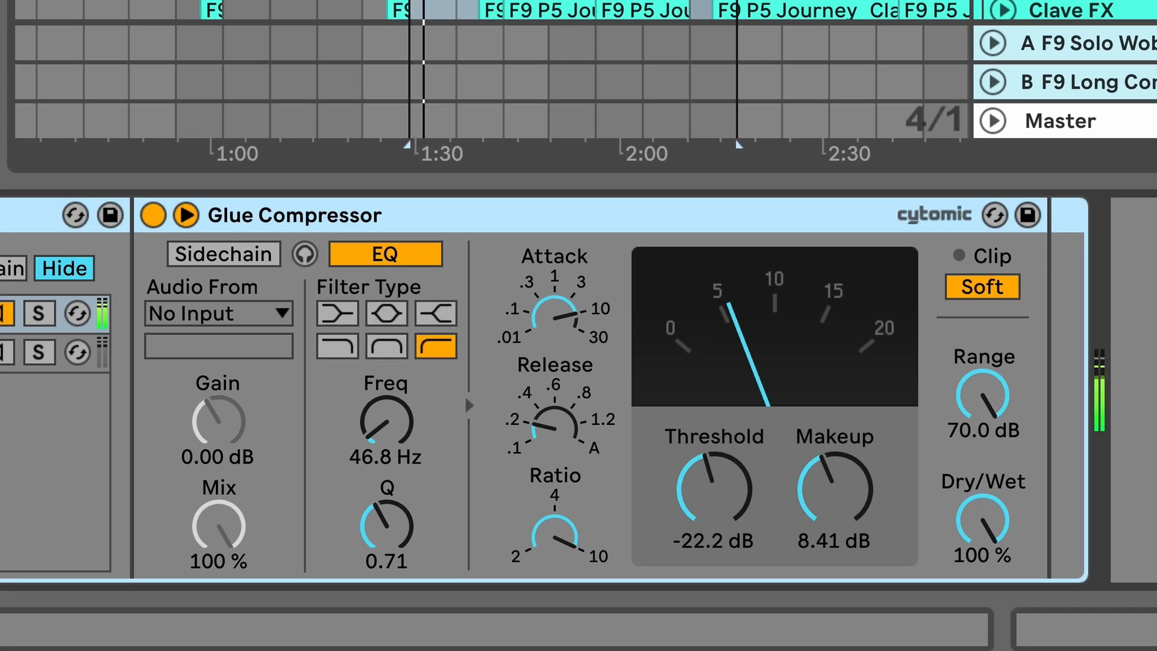
pyautogui.press('0')
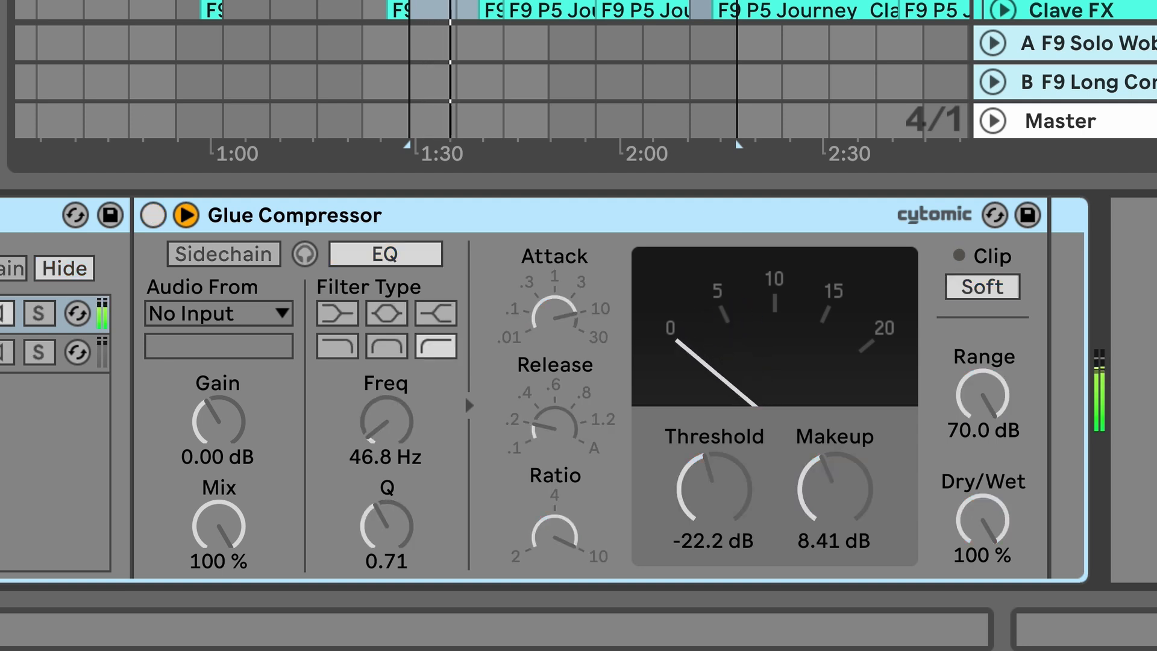
pyautogui.press('0')
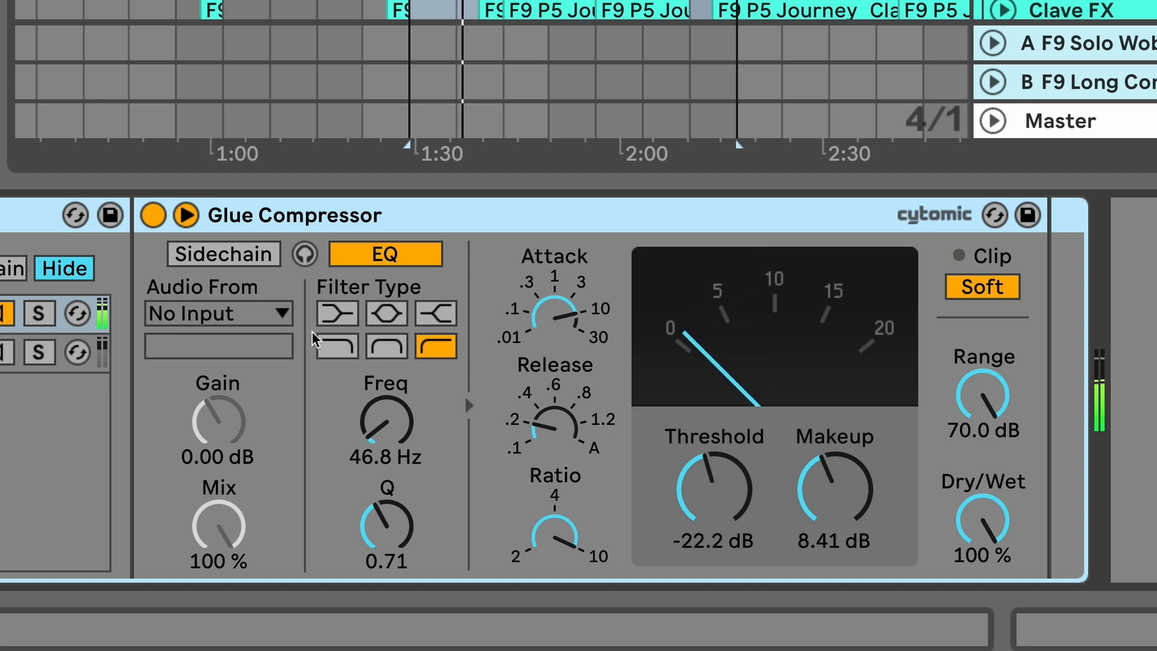
# Step: Raise the Glue Compressor's threshold to -19.7 dB and select its Range control
pyautogui.moveTo(731, 491); pyautogui.dragTo(731, 480)
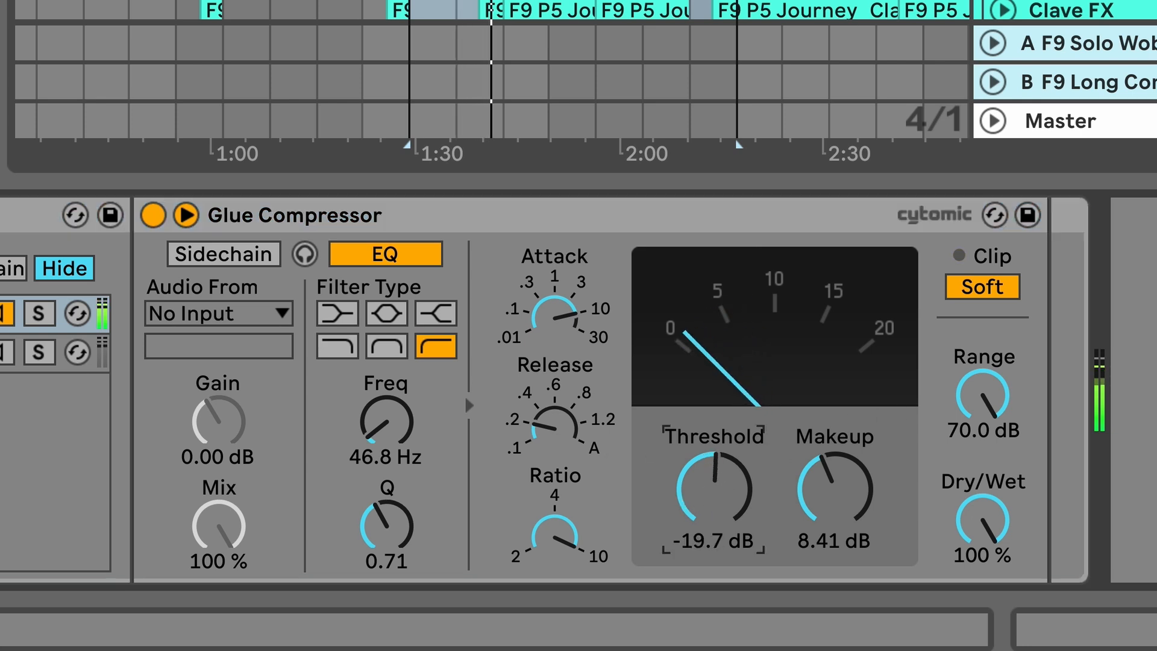
pyautogui.click(978, 402)
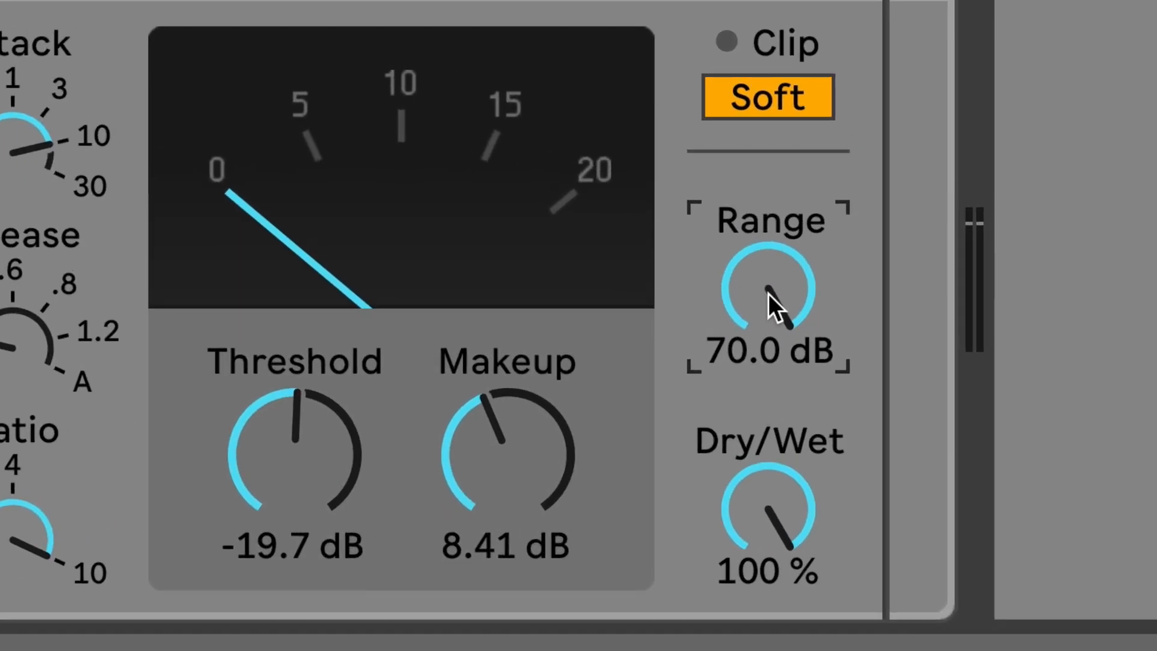
# Step: Lower the Glue Compressor's Range in stages to 18.0, 11.4 and 8.68 dB, and point out the Soft clip switch
pyautogui.moveTo(982, 400); pyautogui.dragTo(982, 416)
pyautogui.moveTo(769, 289); pyautogui.dragTo(745, 288)
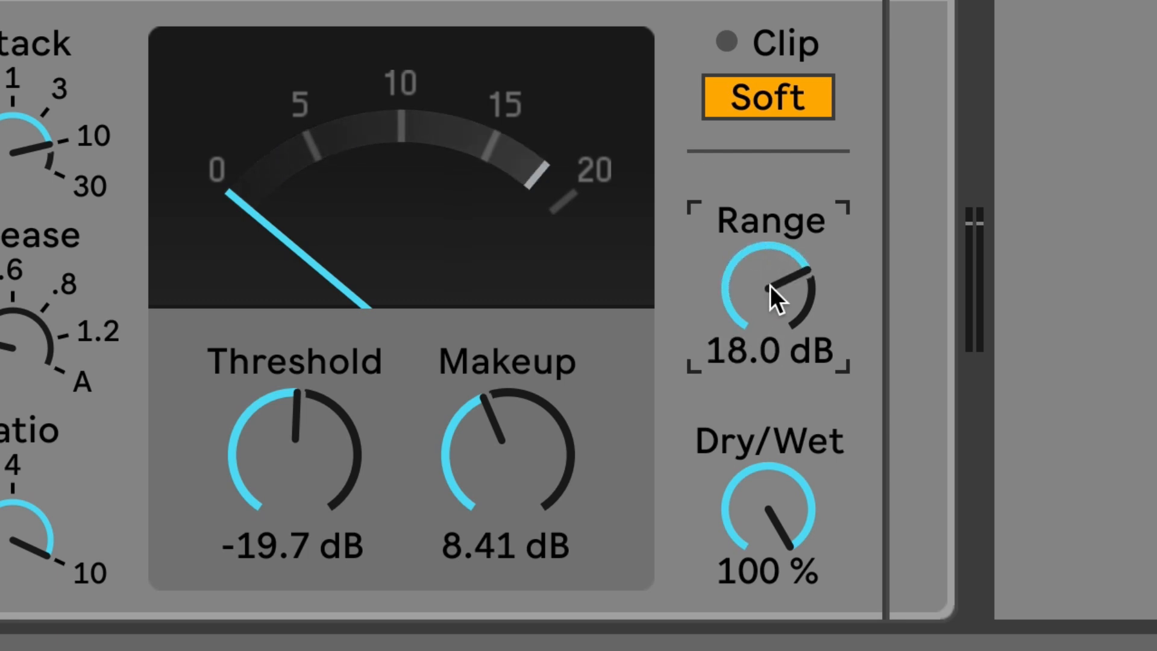
pyautogui.moveTo(770, 289)
pyautogui.mouseDown()
pyautogui.moveTo(771, 374)
pyautogui.moveTo(770, 289)
pyautogui.moveTo(770, 305)
pyautogui.mouseUp()
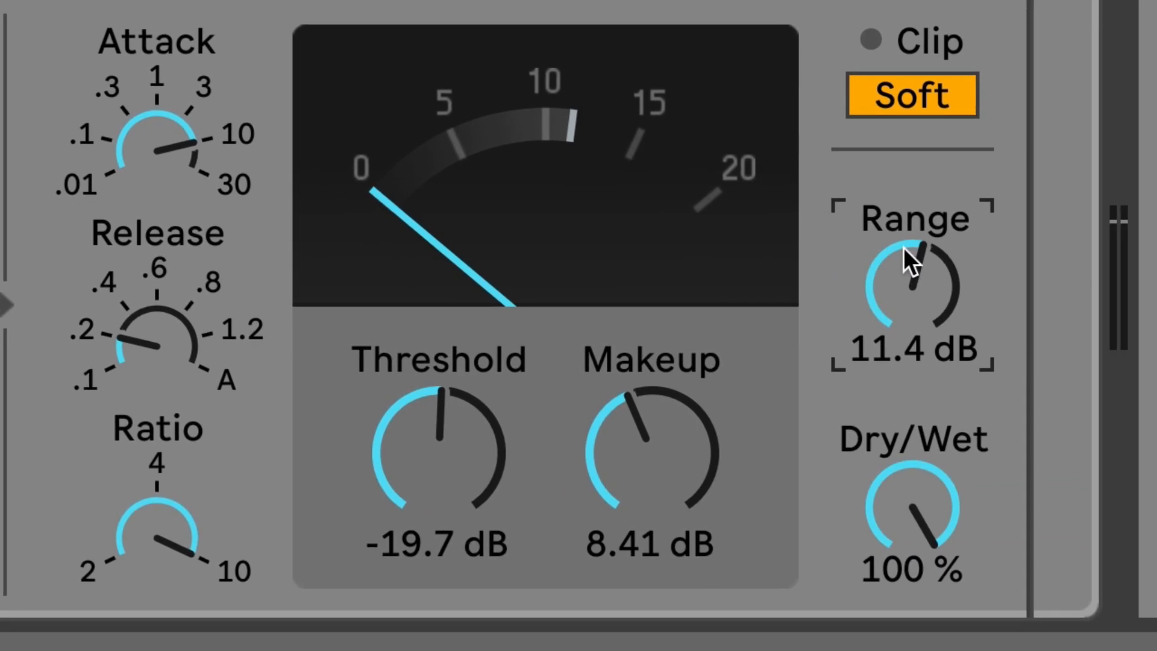
pyautogui.moveTo(1077, 242); pyautogui.dragTo(1077, 257)
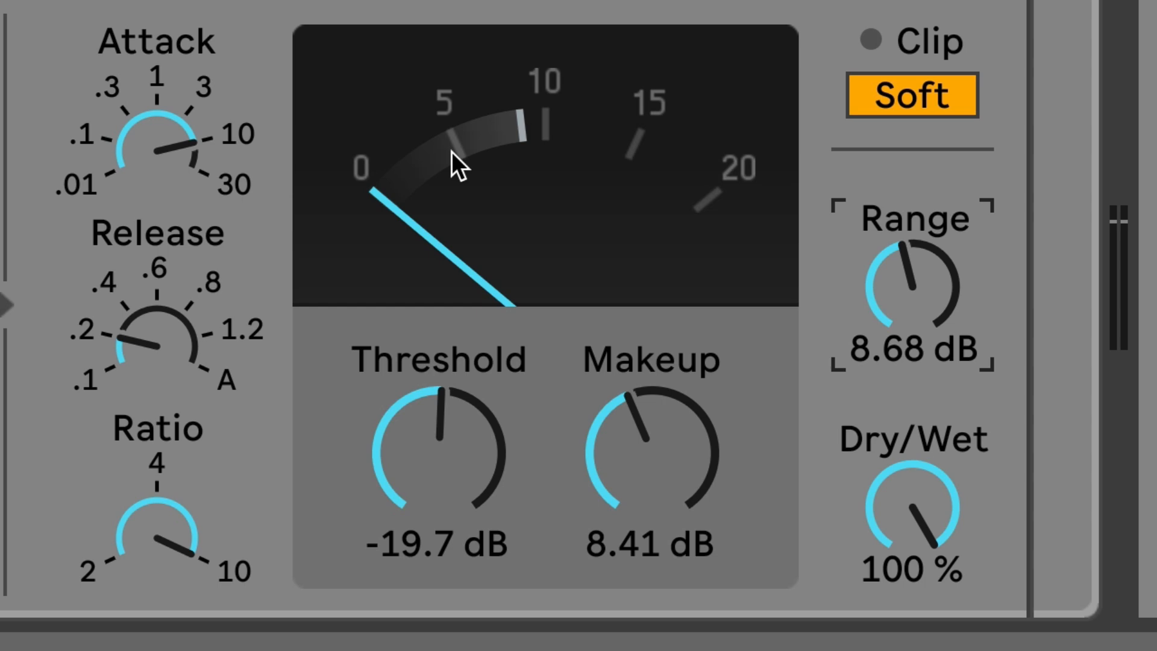
pyautogui.click(913, 96)
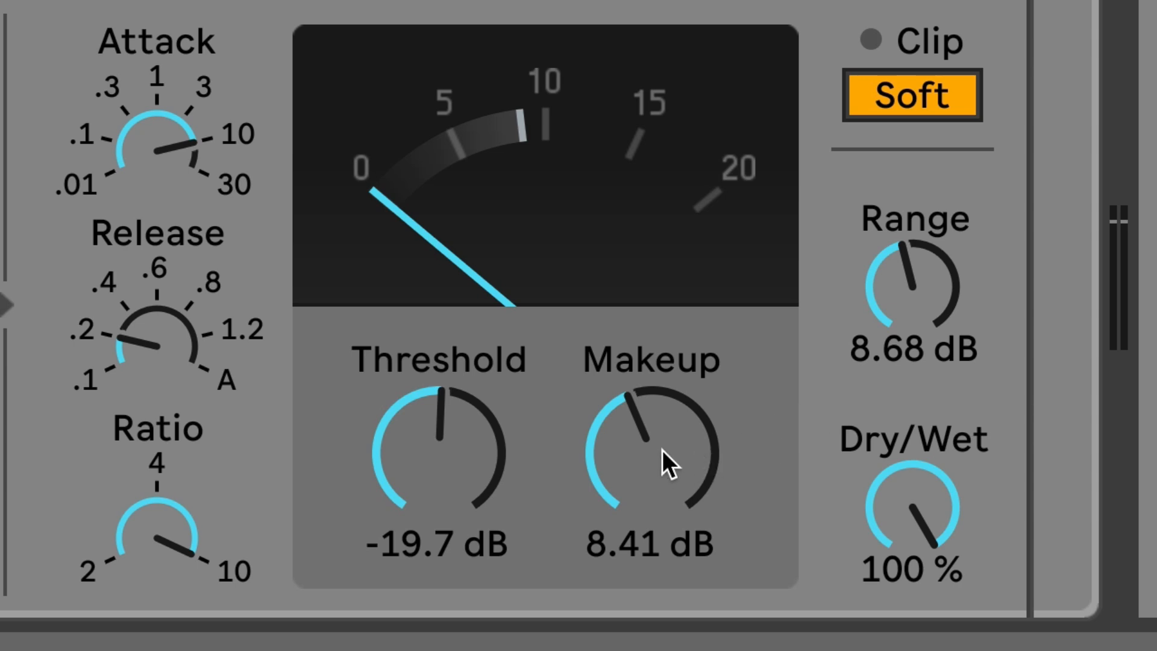
# Step: Lower the Glue Compressor's makeup gain to 6.67 dB and set the Comp chain's volume to -5.0 dB
pyautogui.moveTo(649, 473)
pyautogui.mouseDown()
pyautogui.moveTo(648, 422)
pyautogui.moveTo(646, 478)
pyautogui.mouseUp()
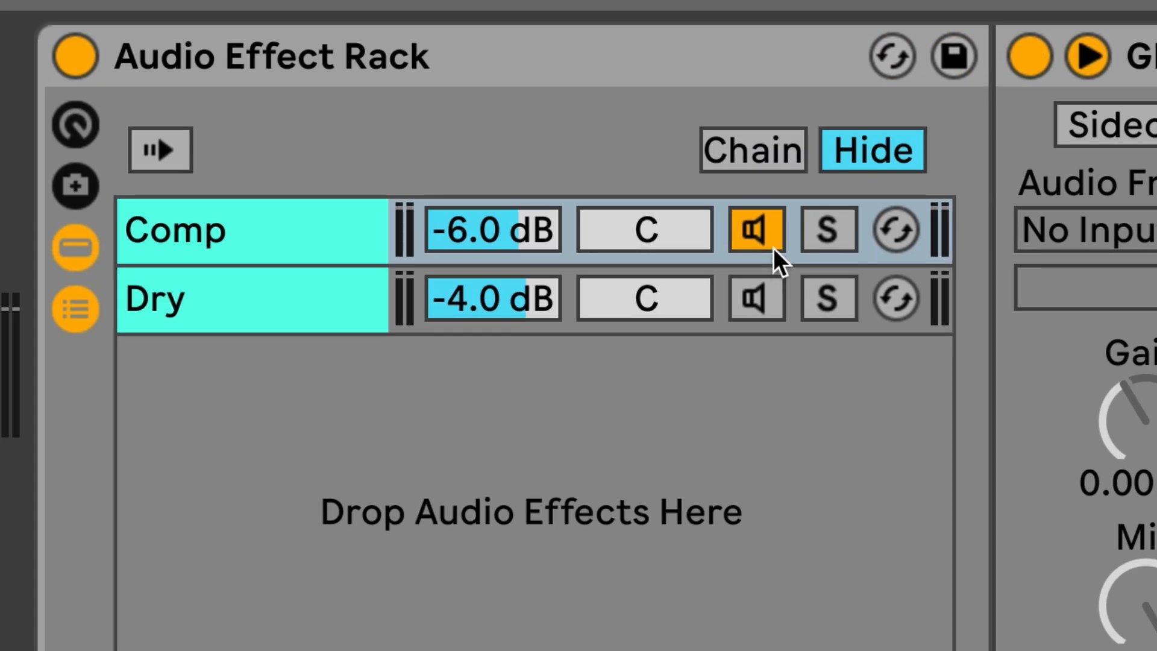
pyautogui.moveTo(473, 224); pyautogui.dragTo(472, 227)
pyautogui.moveTo(508, 228); pyautogui.dragTo(508, 220)
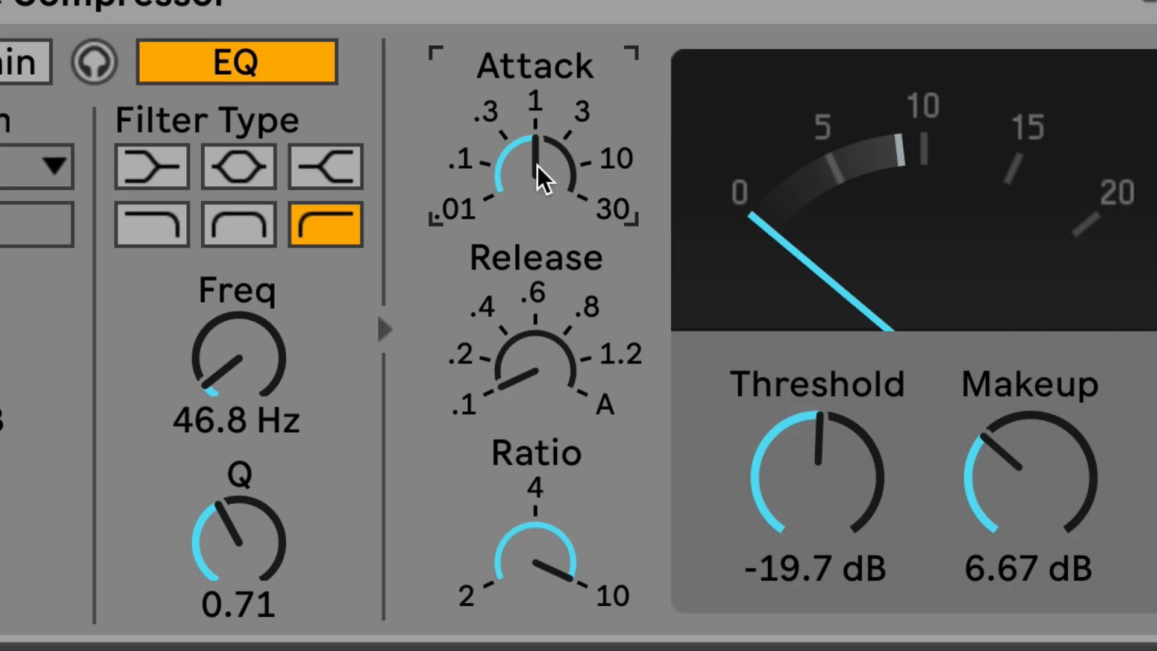
# Step: Set the Glue Compressor's attack to .01 and release to .1, with ratio 10 and Range at 70.0 dB
pyautogui.moveTo(530, 166); pyautogui.dragTo(530, 202)
pyautogui.click(563, 387)
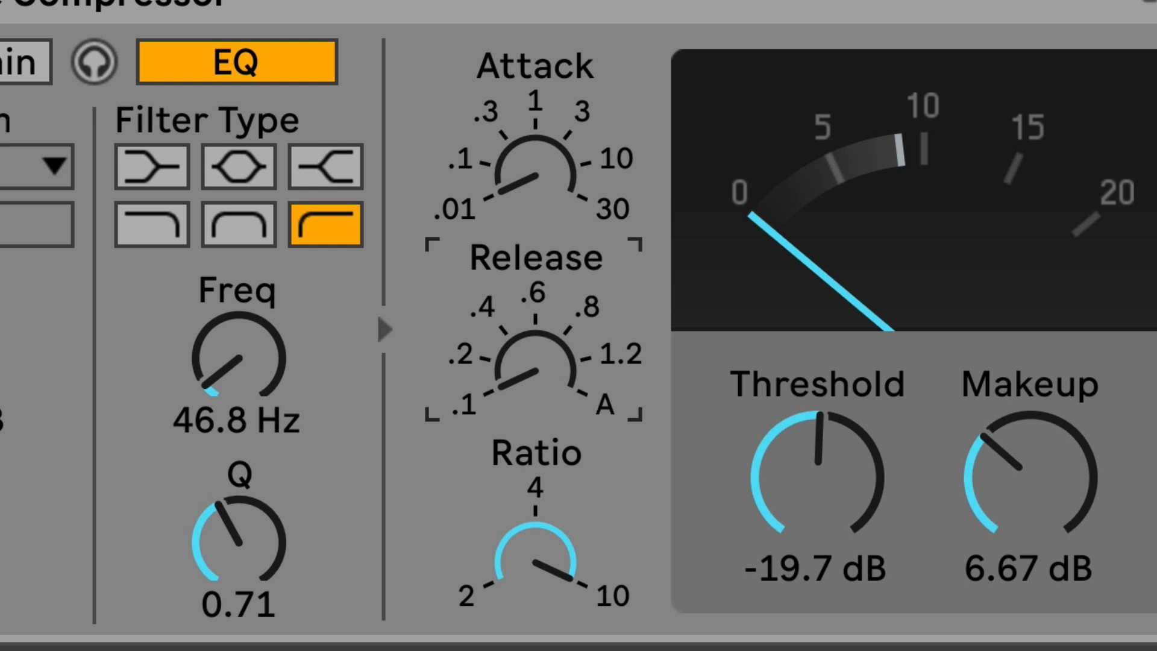
pyautogui.click(504, 599)
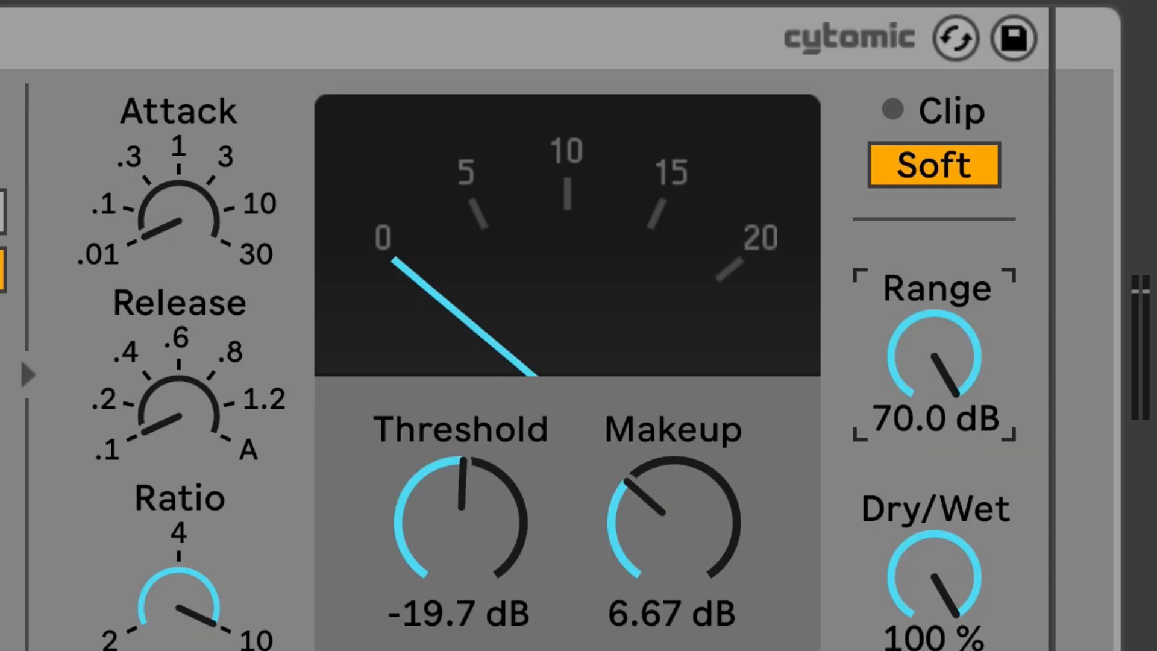
pyautogui.moveTo(469, 575); pyautogui.dragTo(472, 551)
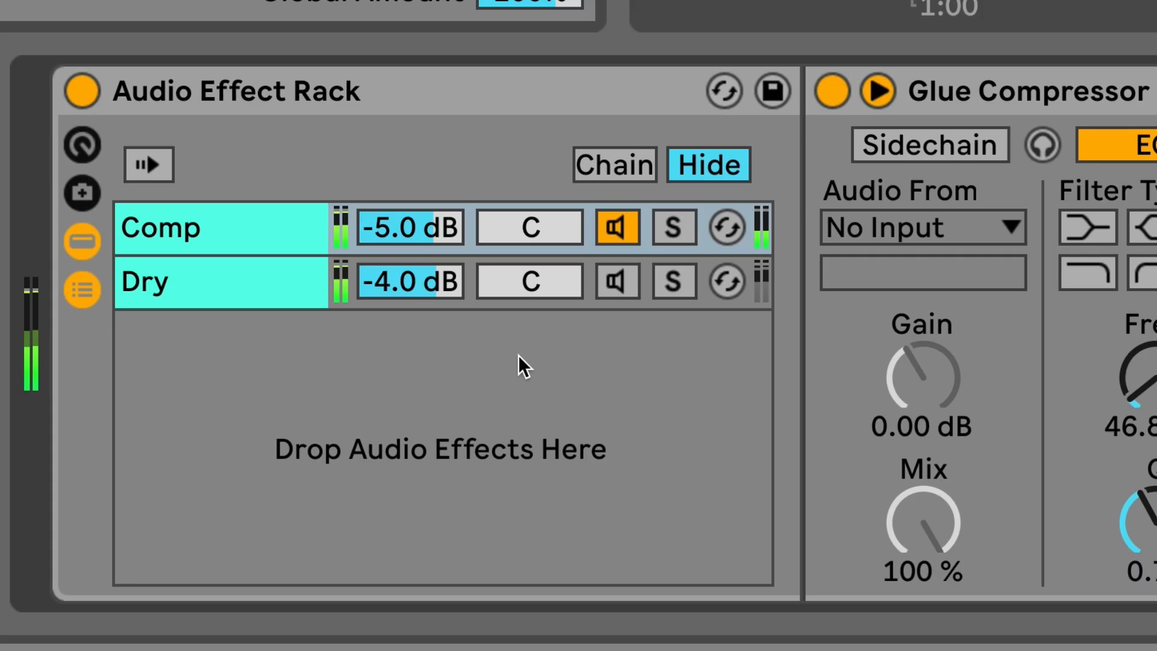
# Step: Activate the Dry chain in the Audio Effect Rack alongside the Comp chain, and reselect the Comp chain
pyautogui.click(209, 283)
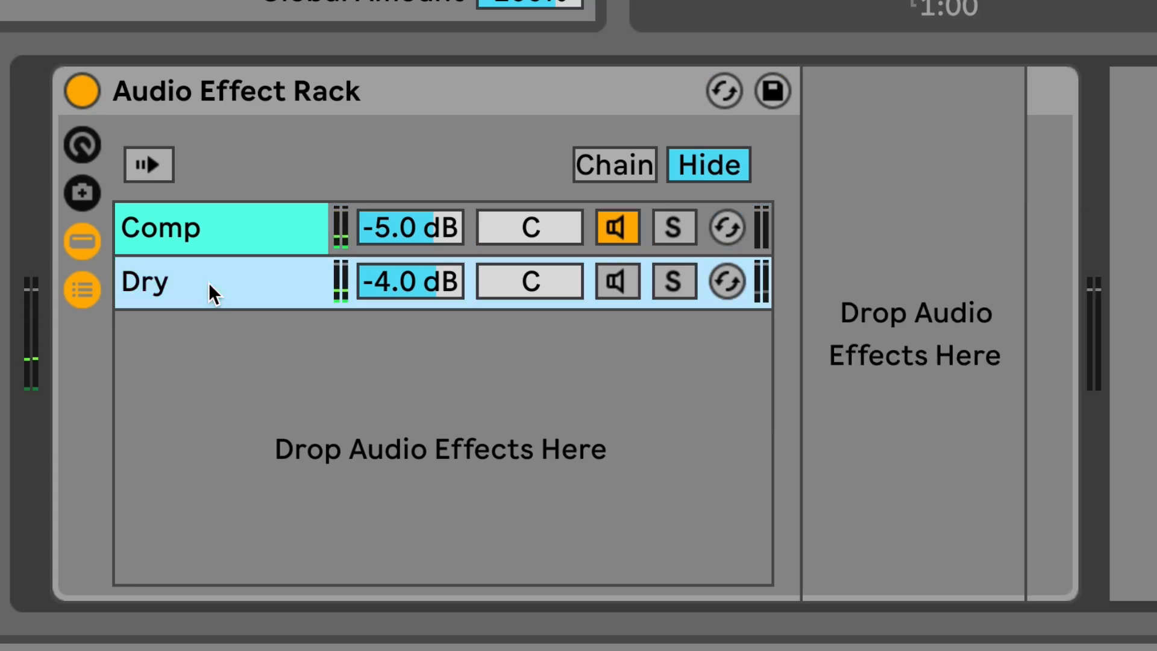
pyautogui.click(611, 280)
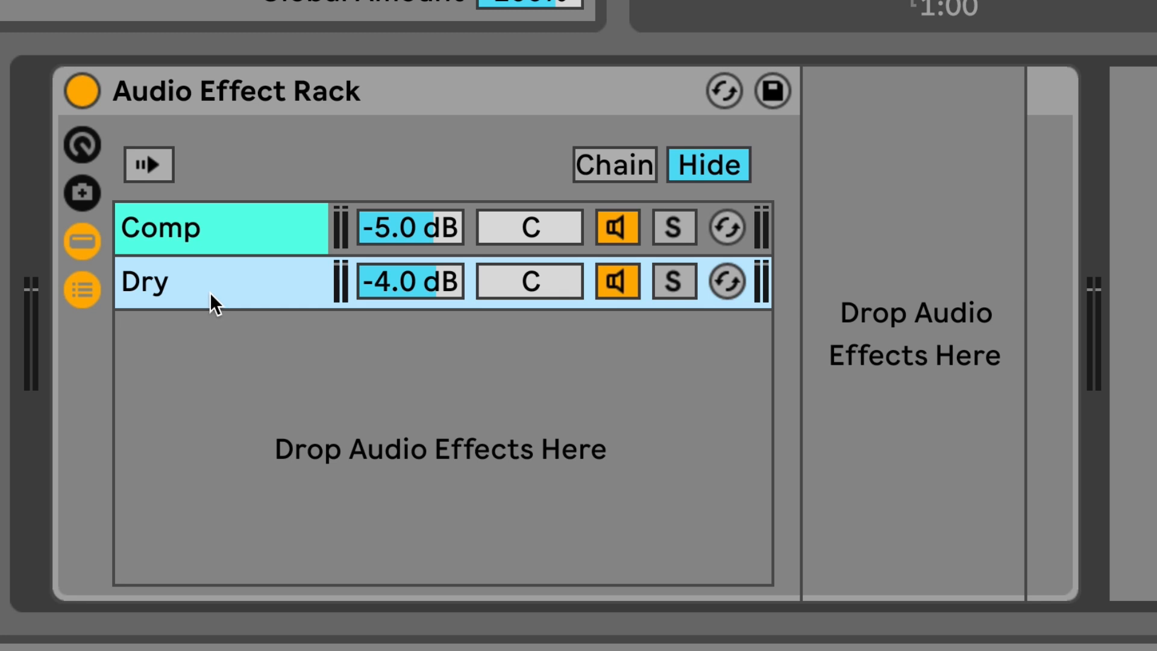
pyautogui.click(206, 232)
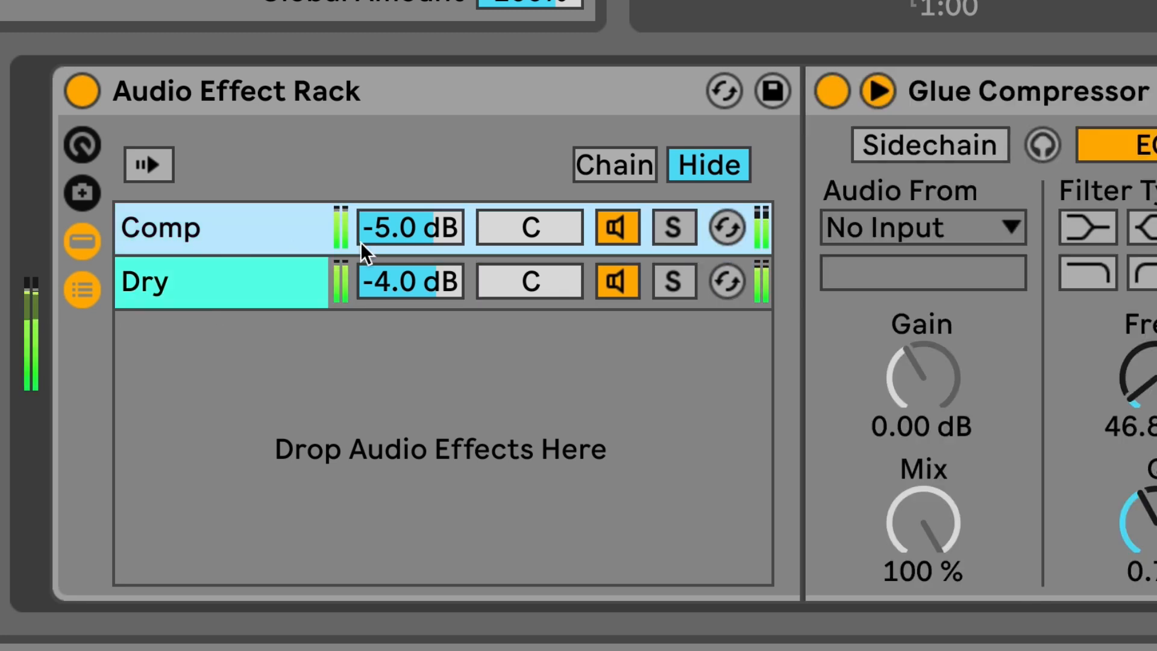
# Step: Compare the playing drums with the Audio Effect Rack deactivated and reactivated, then select the rack and stop playback
pyautogui.click(79, 83)
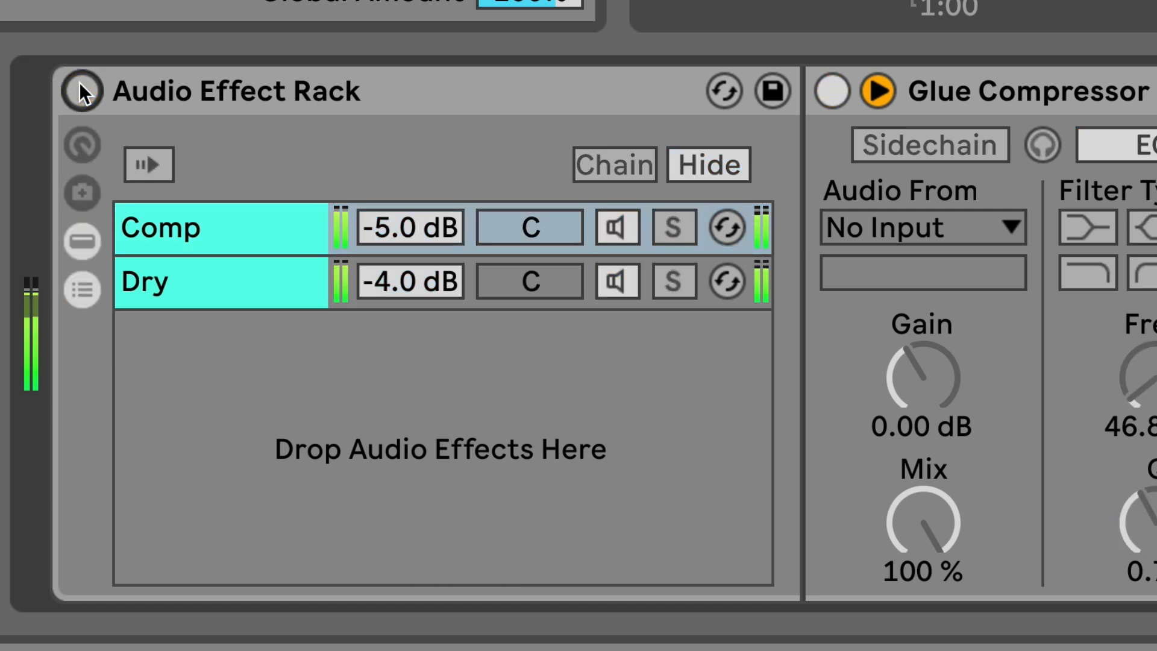
pyautogui.click(80, 83)
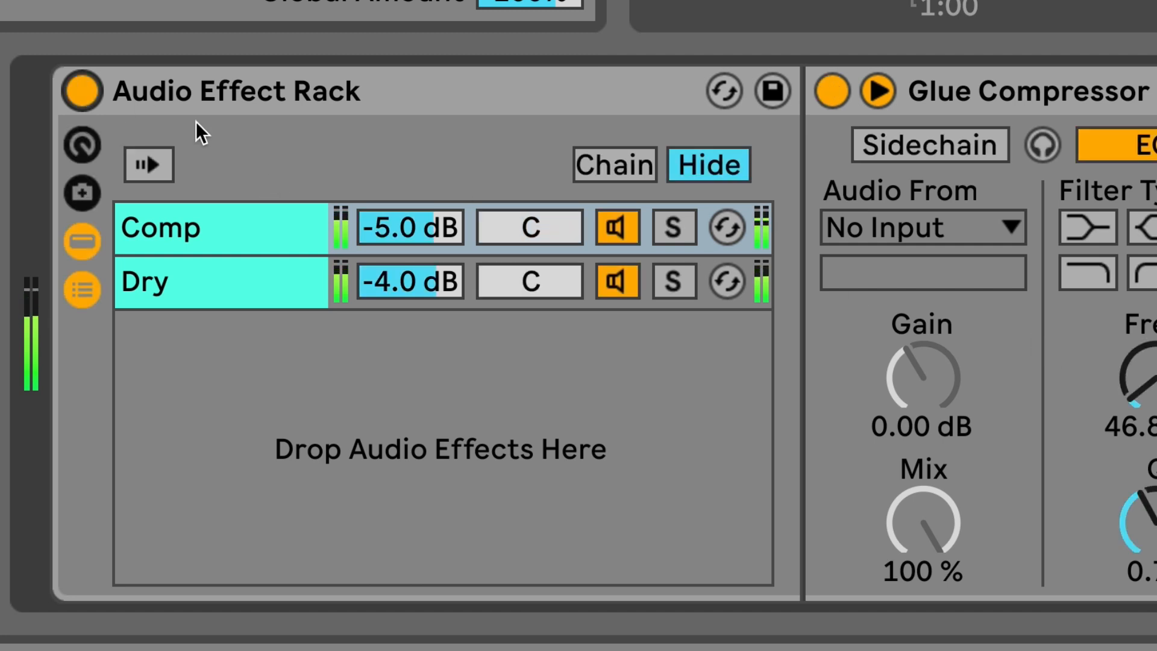
pyautogui.click(334, 93)
pyautogui.press('space')
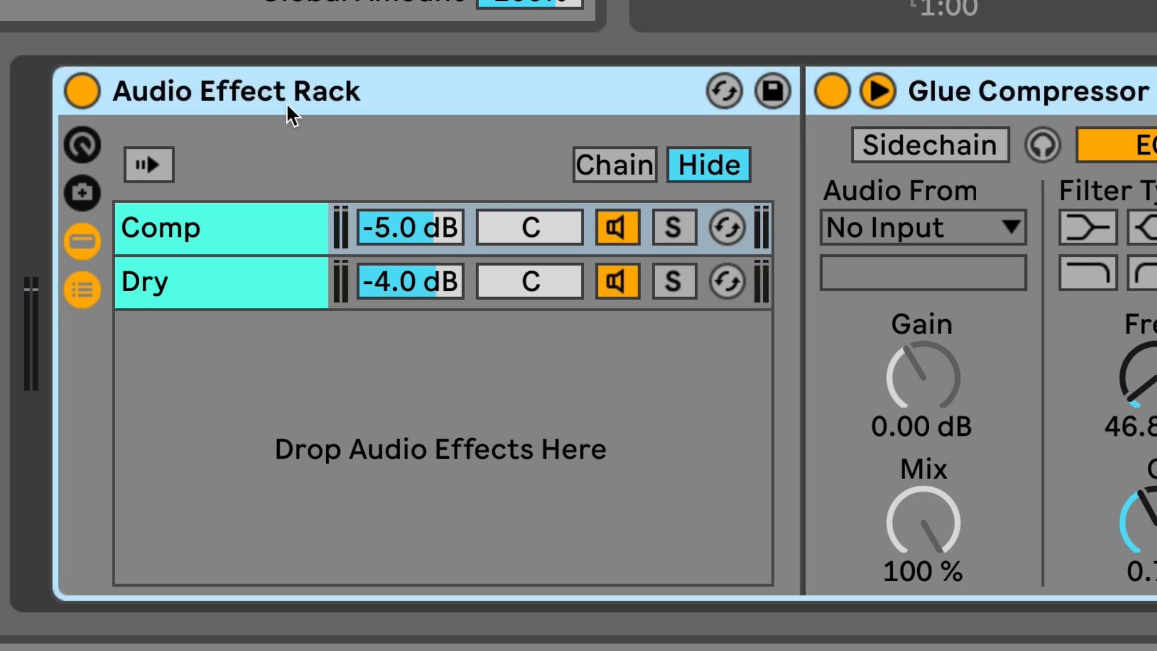